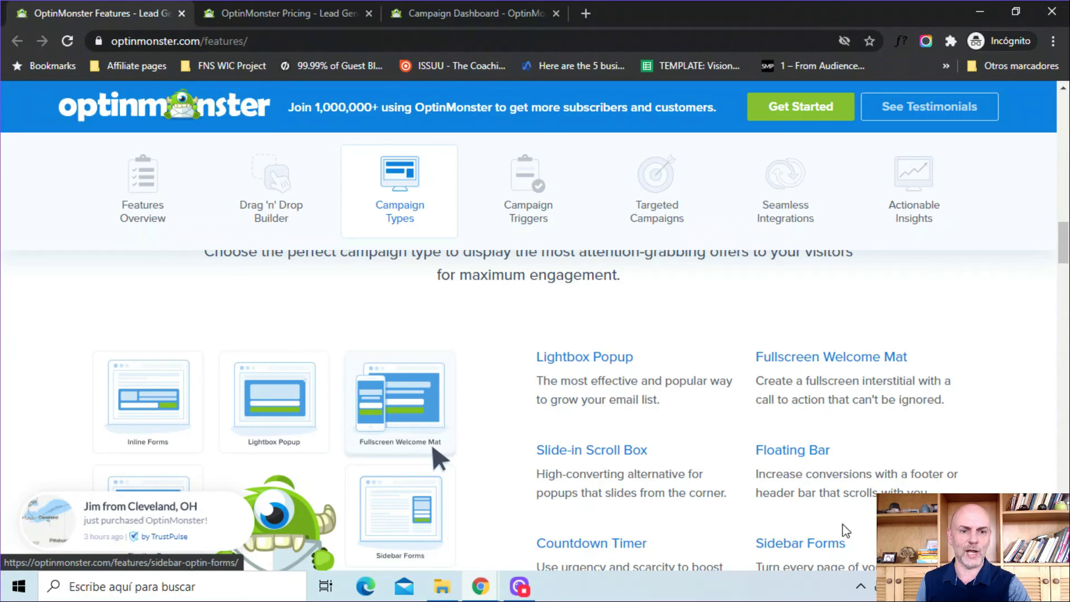
- Review the campaign types and campaign triggers described on the OptinMonster features page
left_click_drag(1062, 249, 1062, 273)
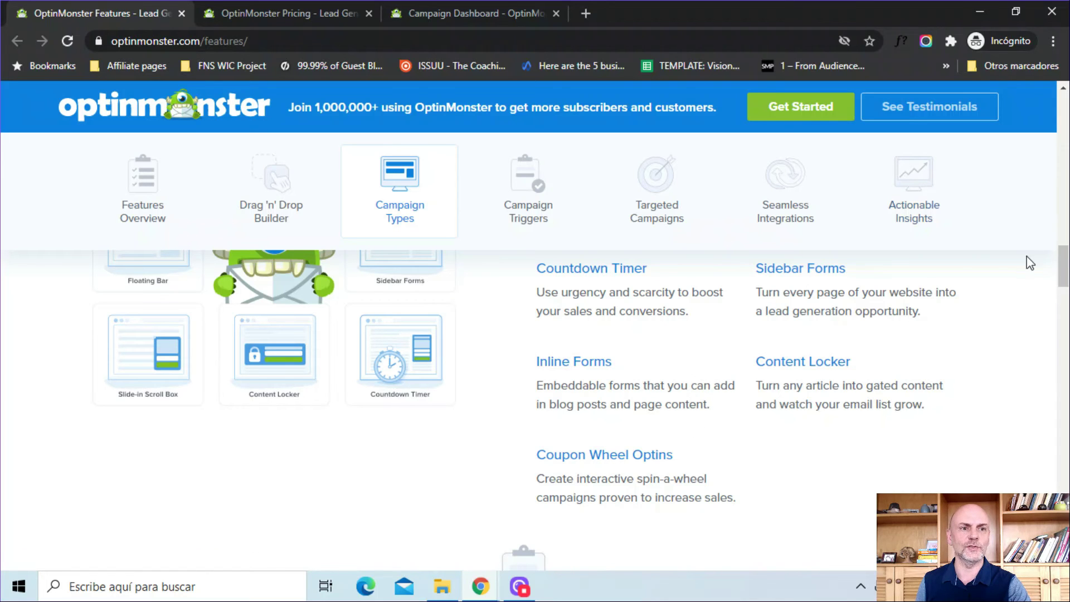
left_click_drag(1066, 274, 1066, 251)
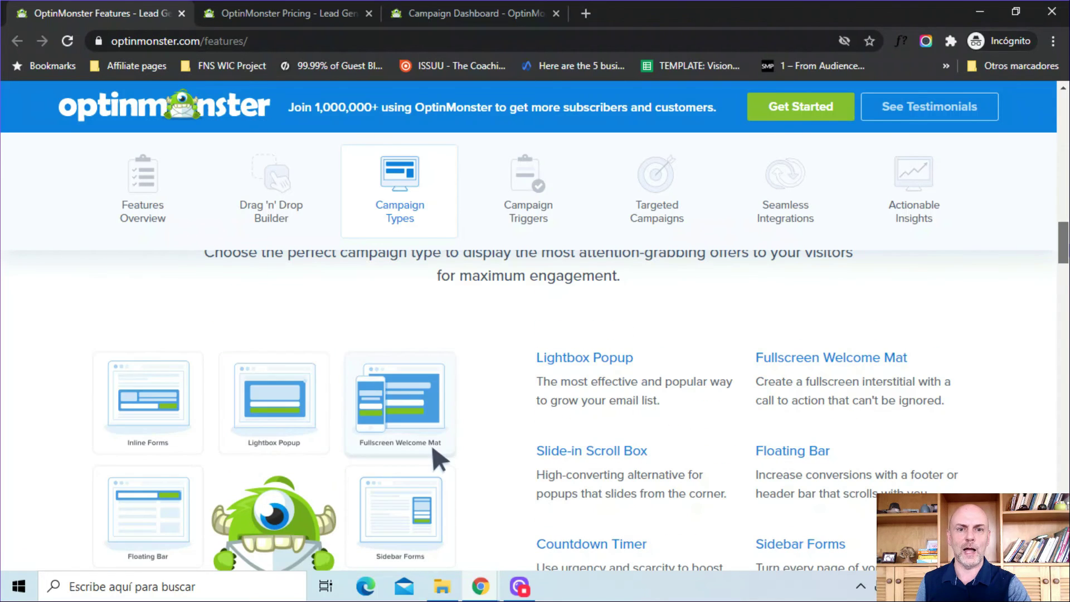
scroll(434, 454, "up", 1)
scroll(437, 262, "down", 9)
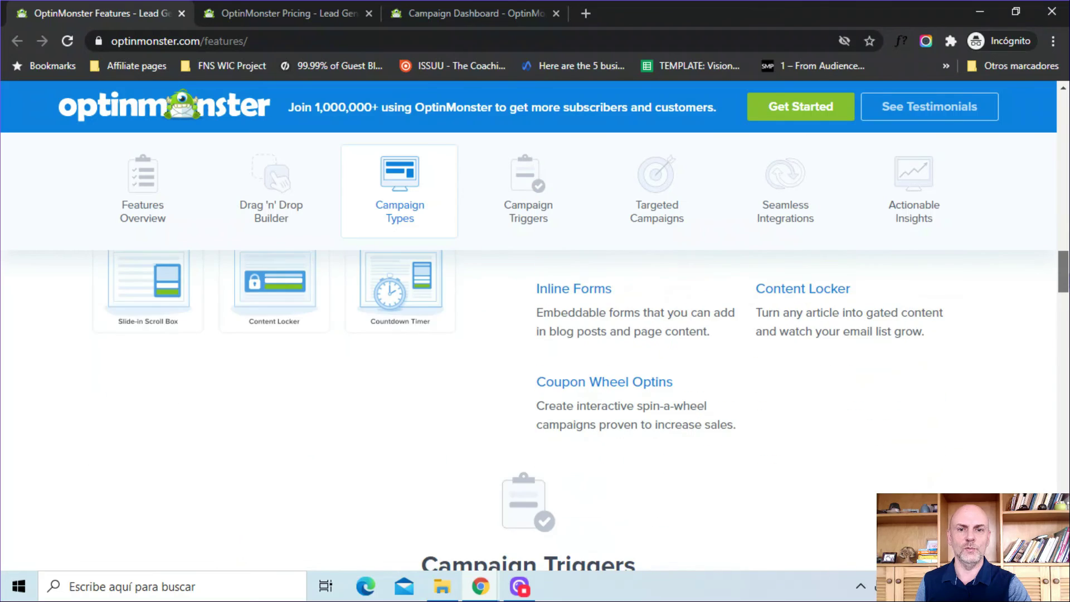
scroll(605, 415, "down", 1)
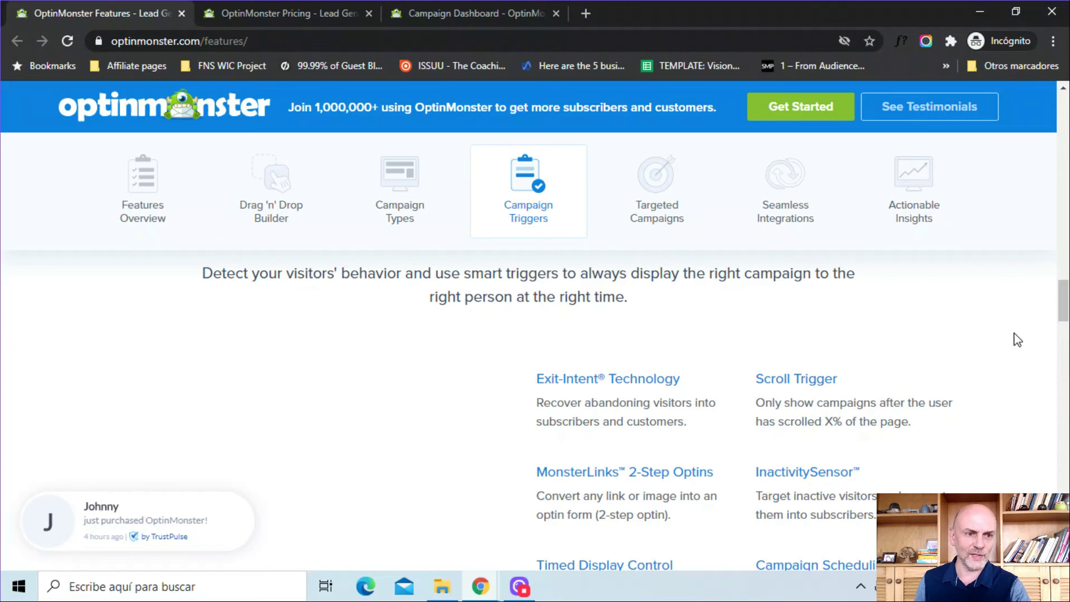
scroll(1065, 314, "down", 3)
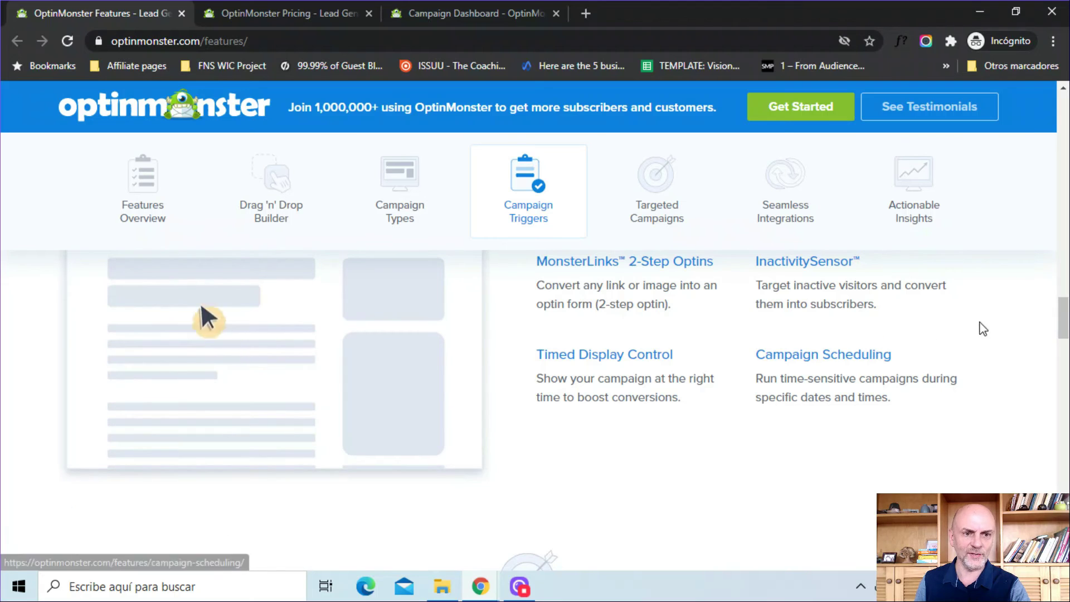
scroll(1065, 329, "down", 2)
- Examine the targeted campaigns, seamless integrations and actionable insights sections of the features page
scroll(1066, 329, "down", 4)
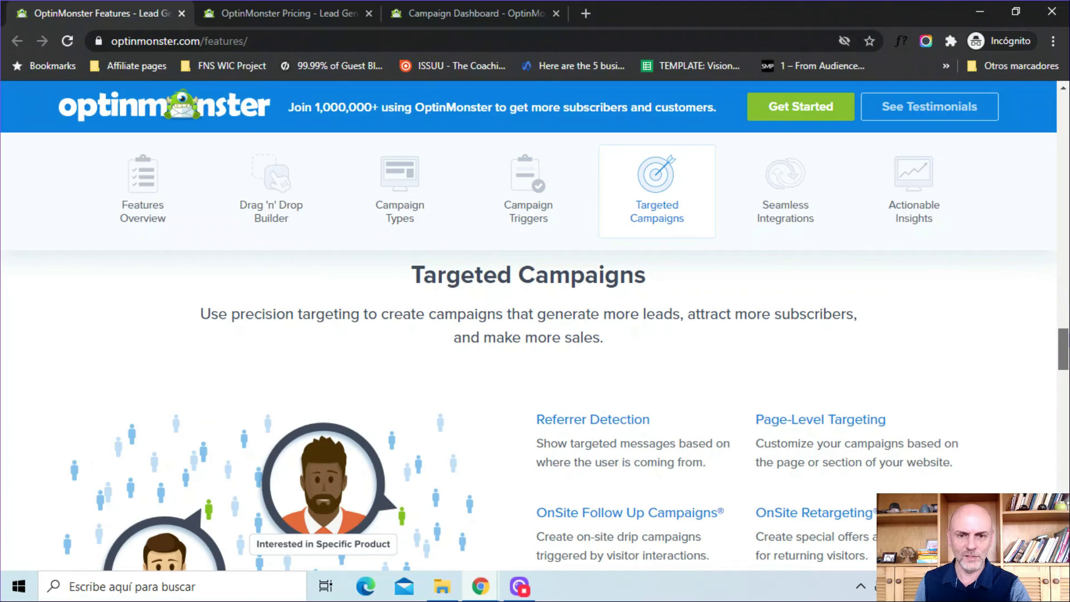
scroll(557, 412, "down", 1)
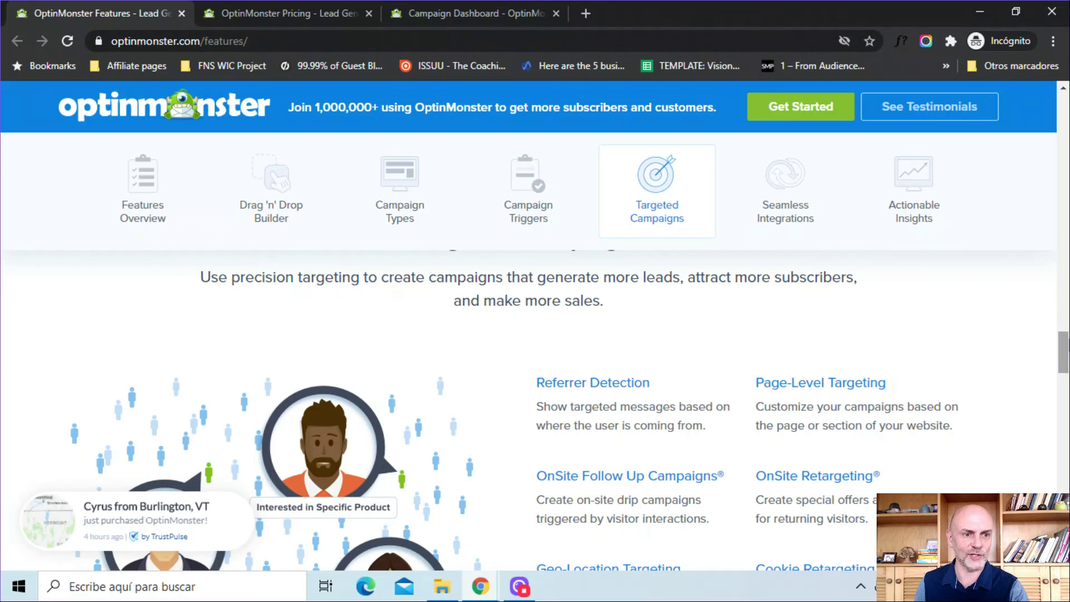
scroll(1063, 352, "down", 2)
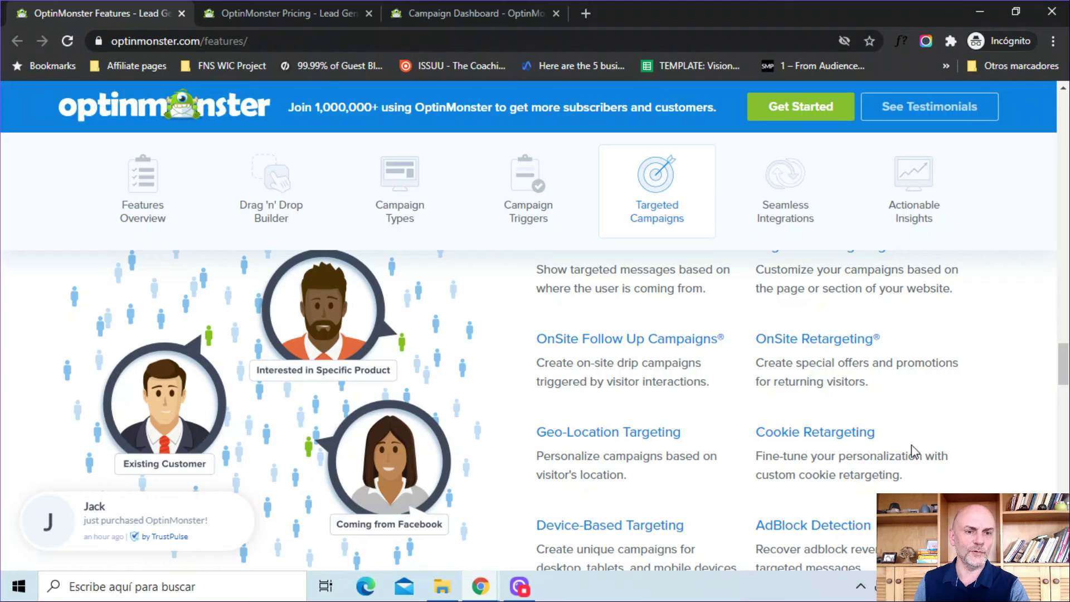
left_click_drag(1061, 373, 1064, 384)
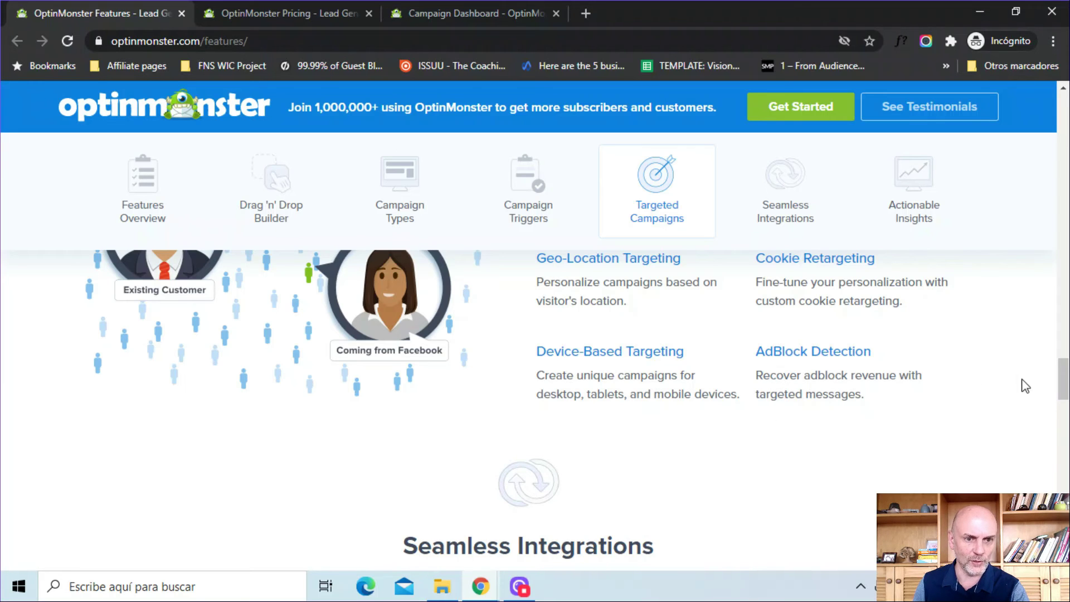
left_click_drag(1066, 386, 1067, 420)
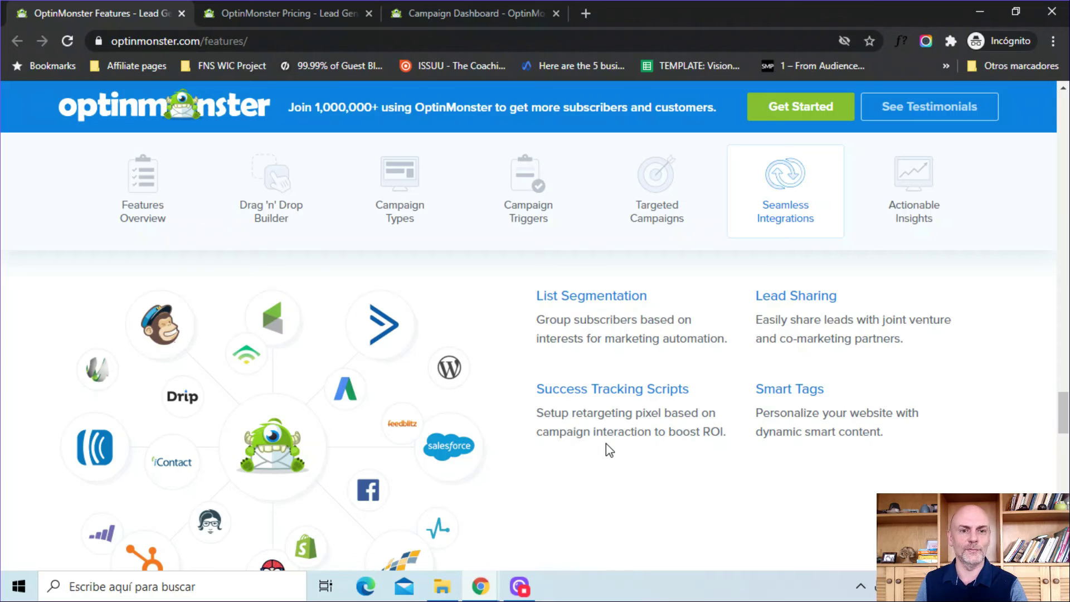
scroll(607, 444, "down", 2)
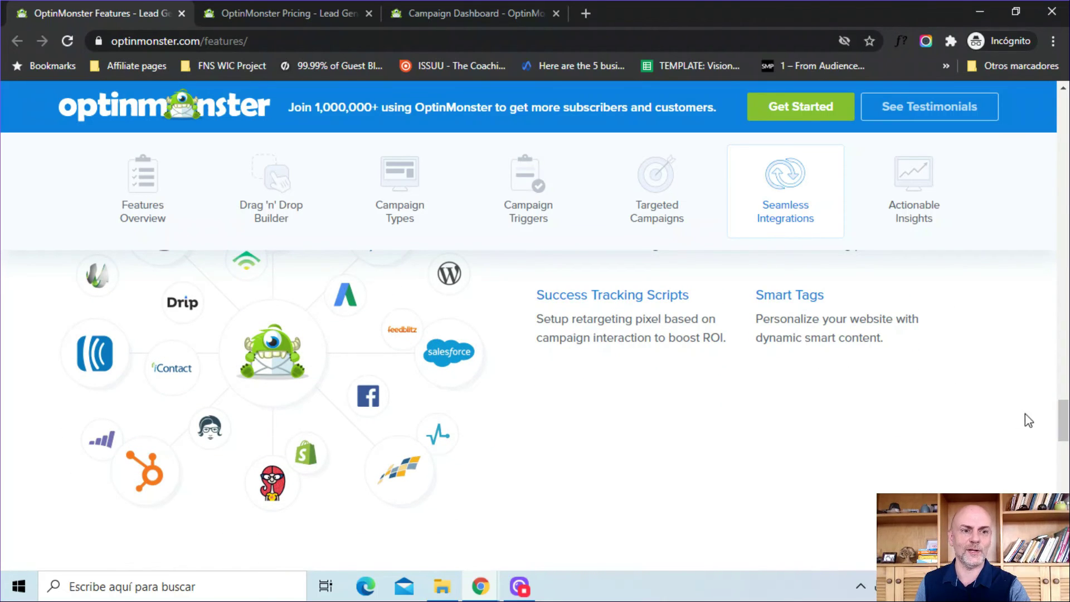
left_click_drag(1067, 424, 1066, 462)
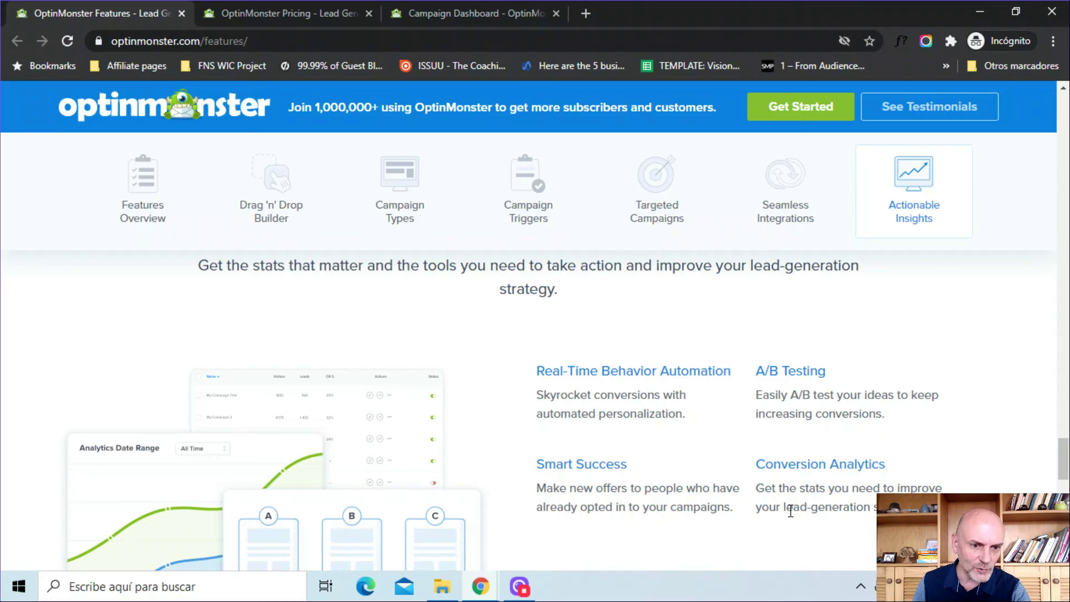
left_click_drag(1061, 467, 1061, 415)
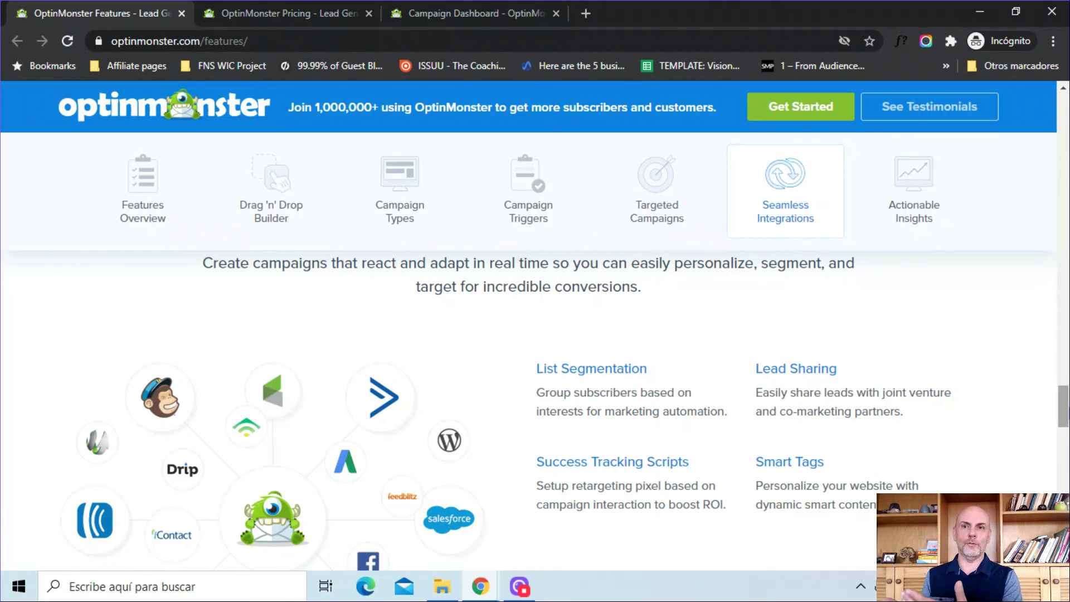
- Open the OptinMonster pricing page and compare the prices and included features of the Basic, Plus, Pro and Growth plans
left_click(308, 12)
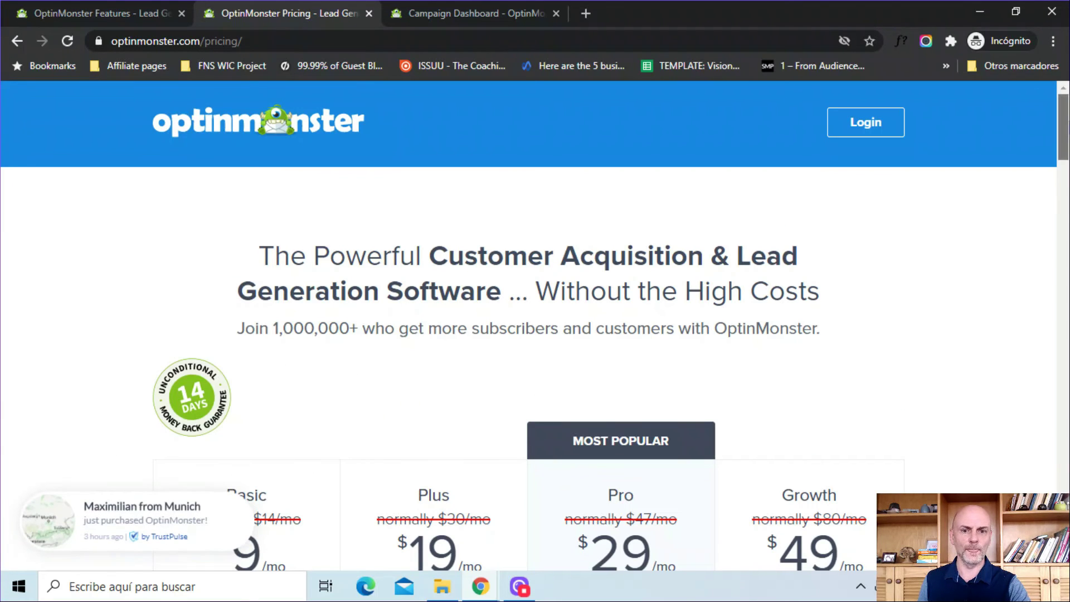
scroll(1063, 129, "down", 3)
scroll(1063, 145, "down", 1)
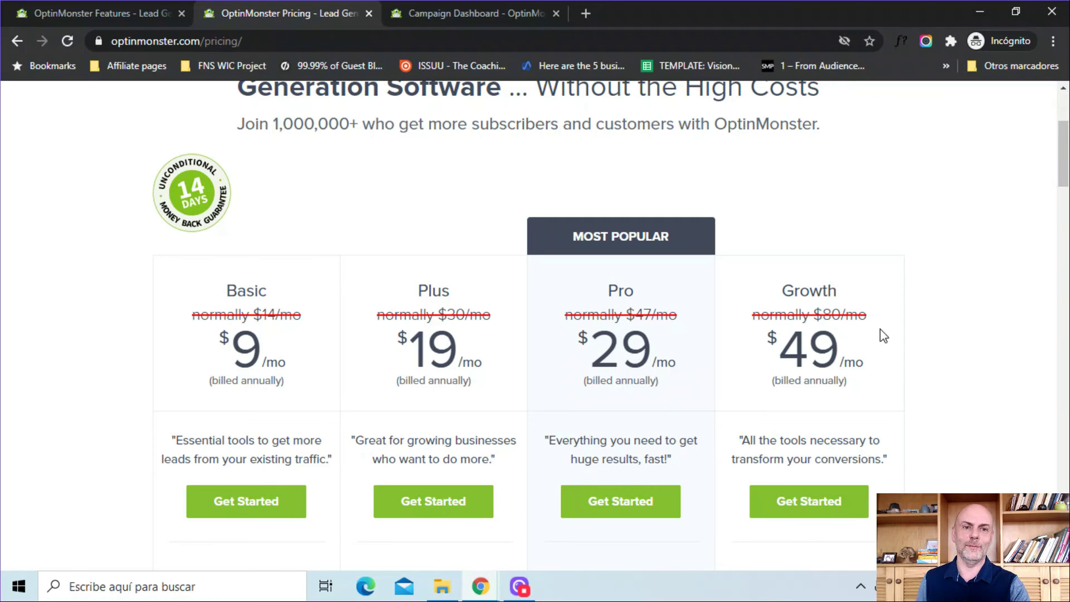
scroll(1058, 190, "down", 3)
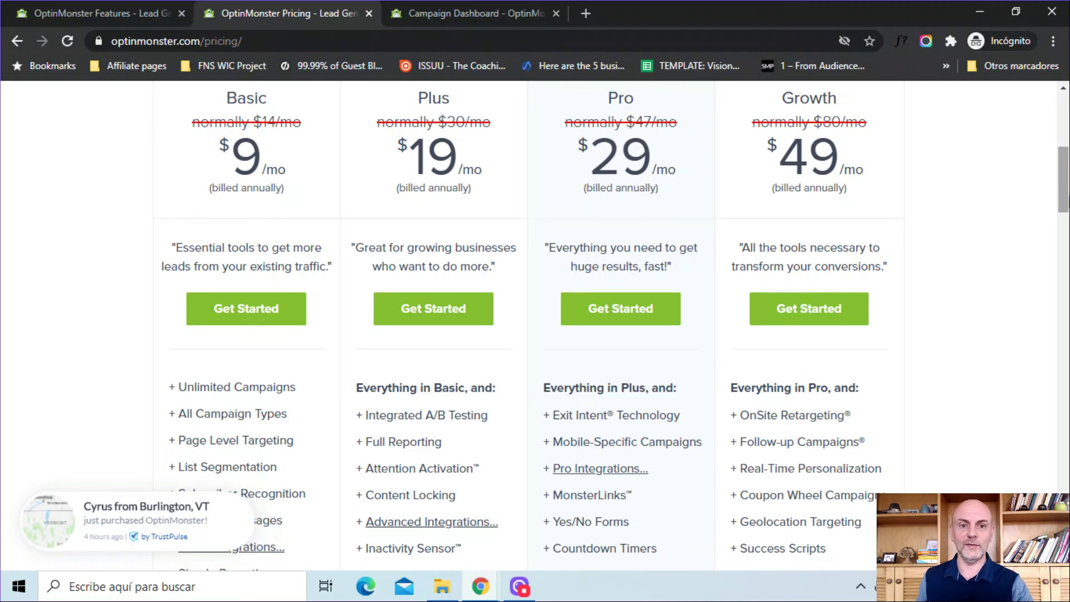
scroll(615, 326, "down", 2)
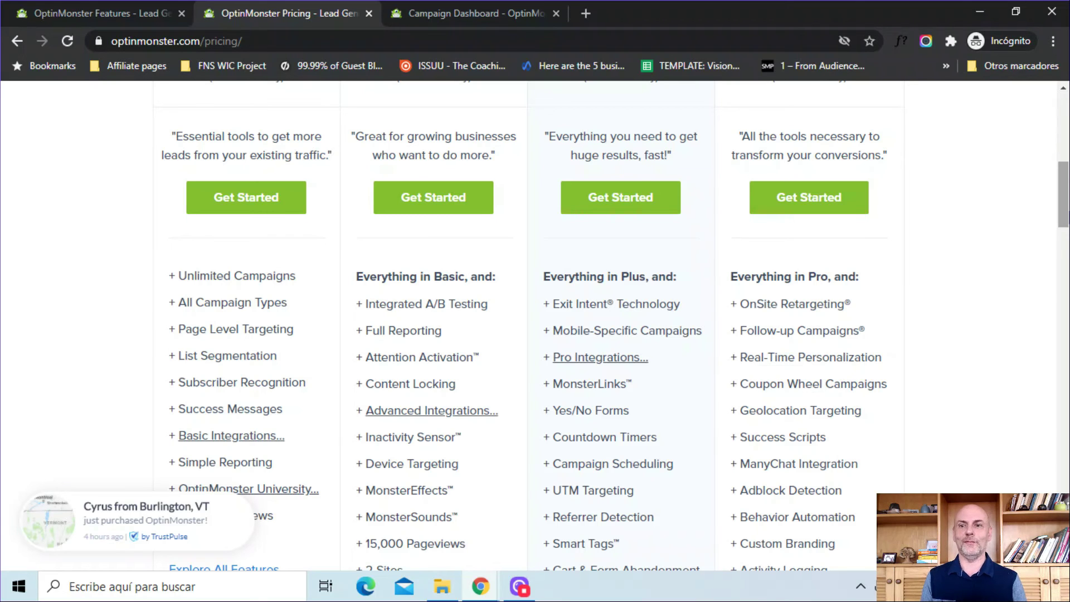
scroll(187, 428, "down", 3)
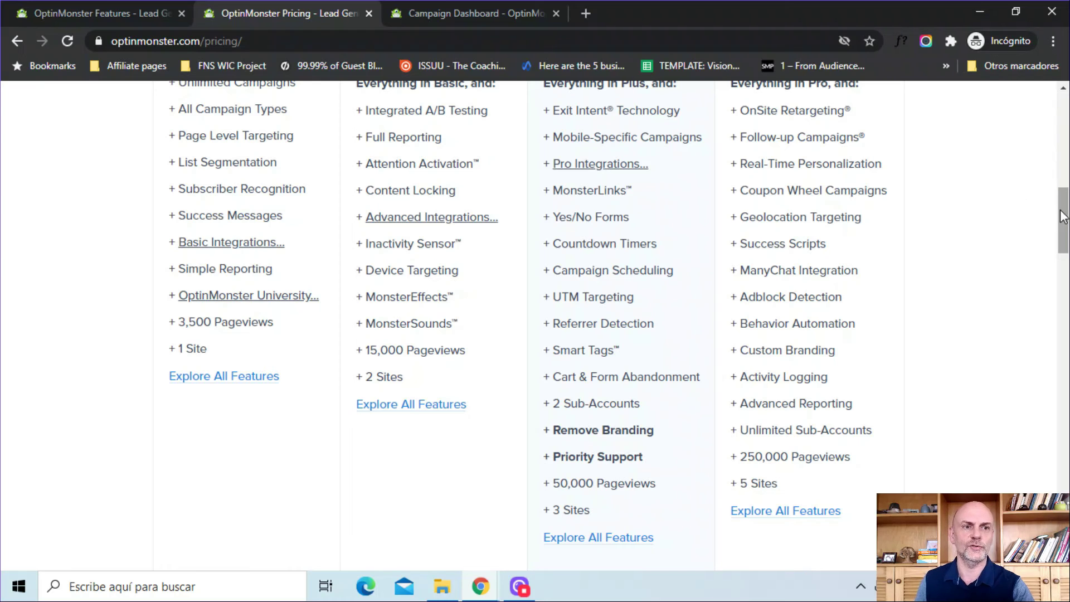
scroll(1061, 212, "up", 2)
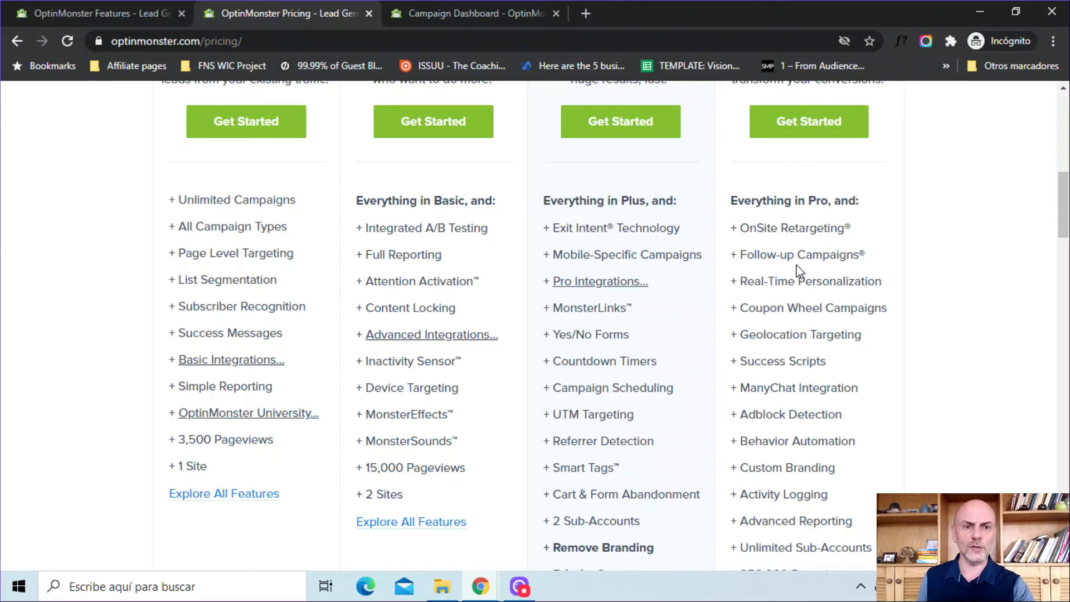
scroll(1066, 209, "up", 1)
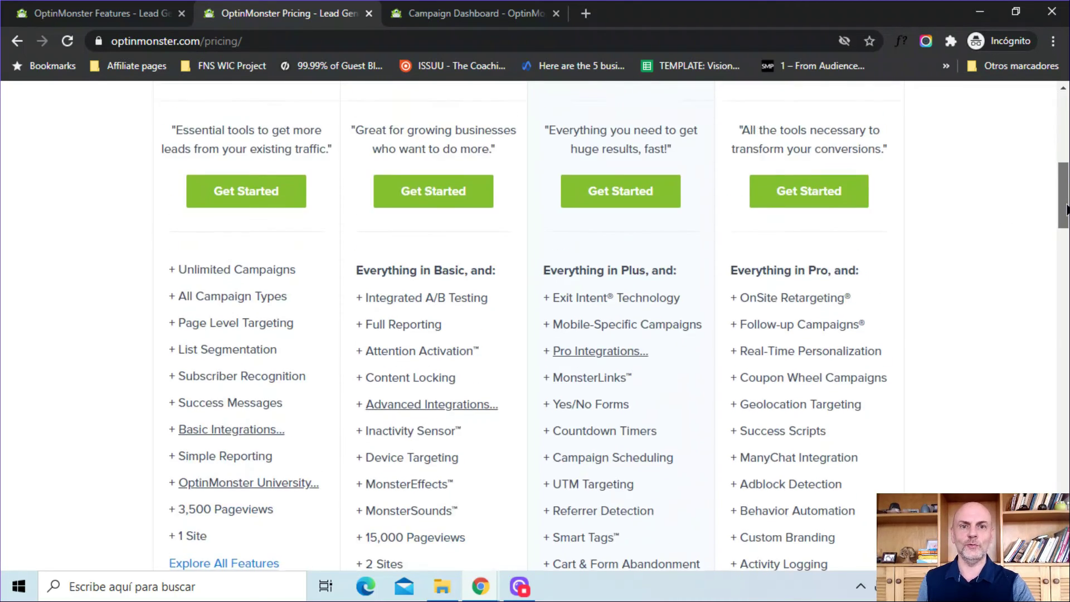
scroll(1065, 209, "up", 2)
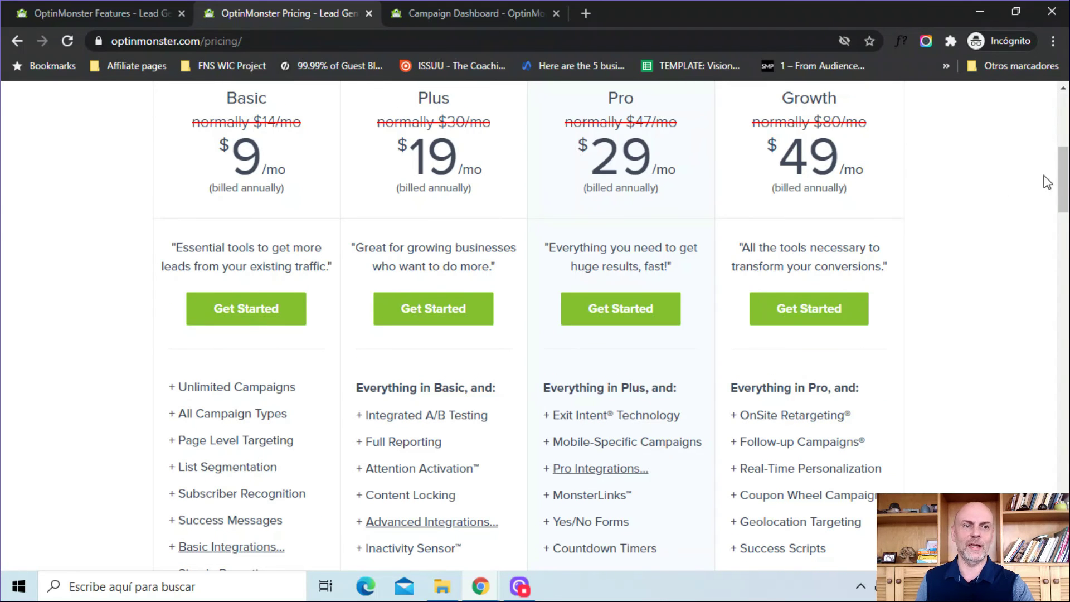
scroll(1064, 189, "down", 4)
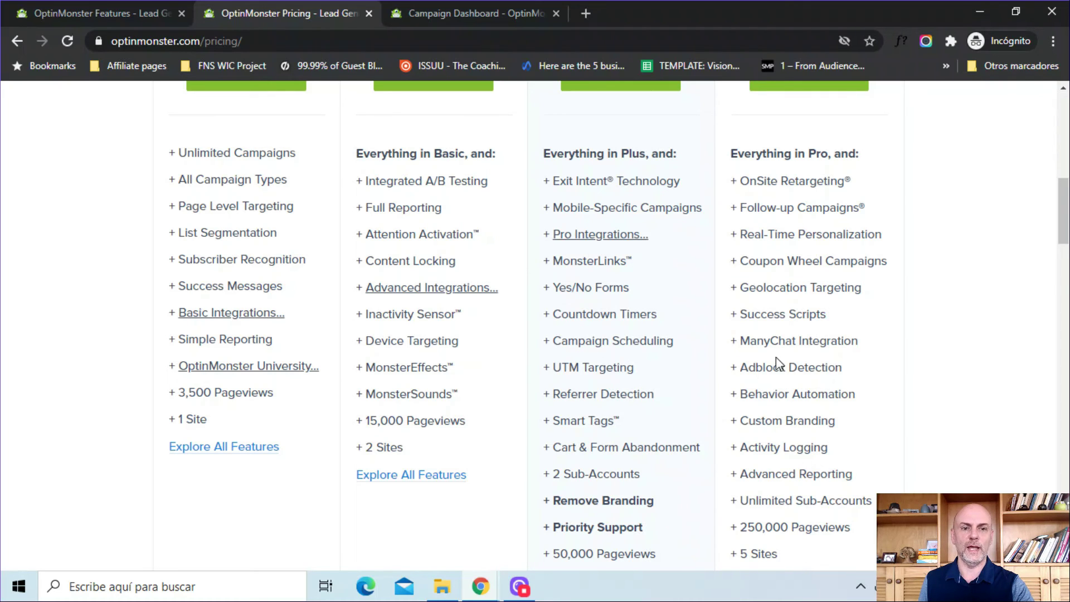
left_click_drag(1063, 211, 1063, 162)
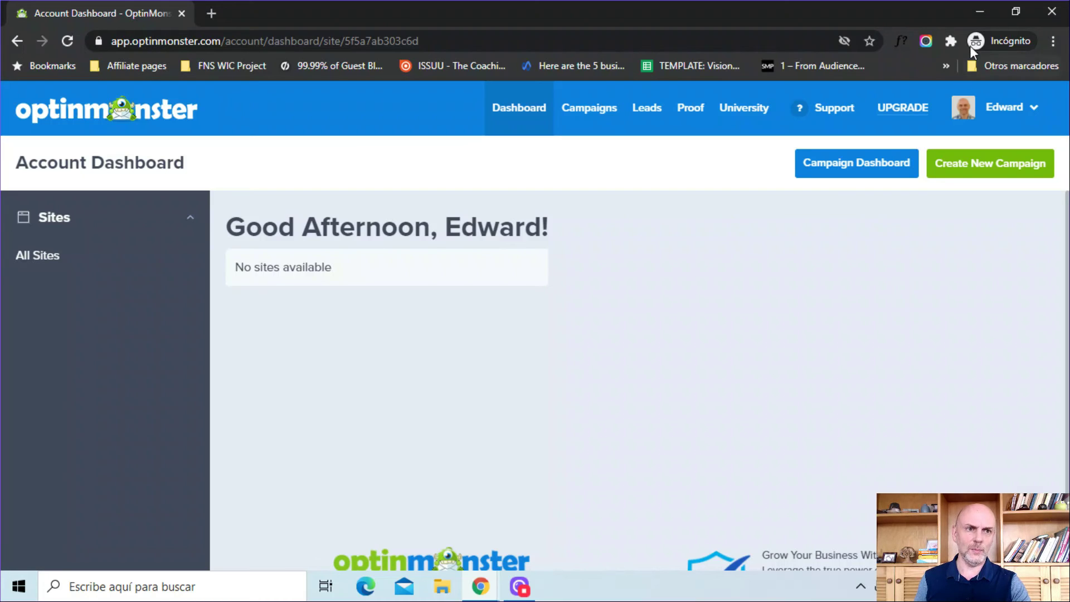
- Open the account's Sites page and start adding a new site
left_click(1030, 104)
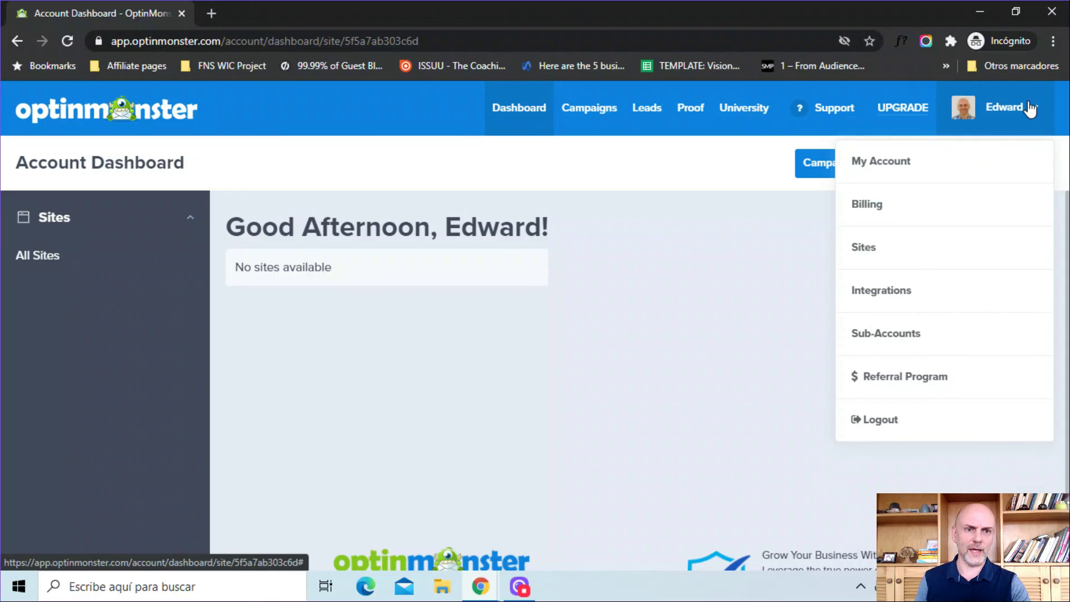
left_click(876, 246)
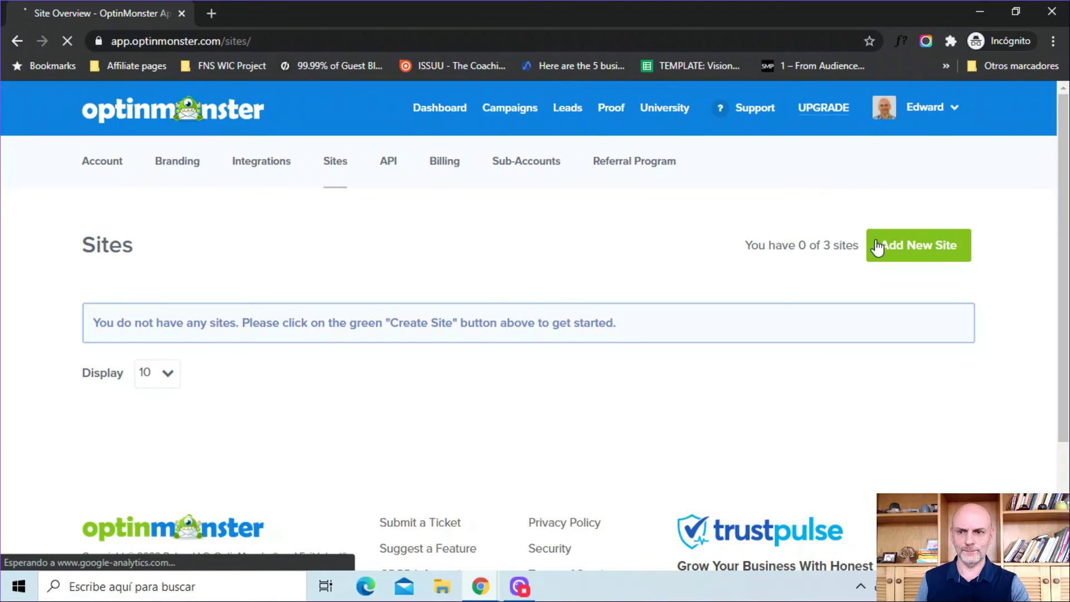
left_click(904, 252)
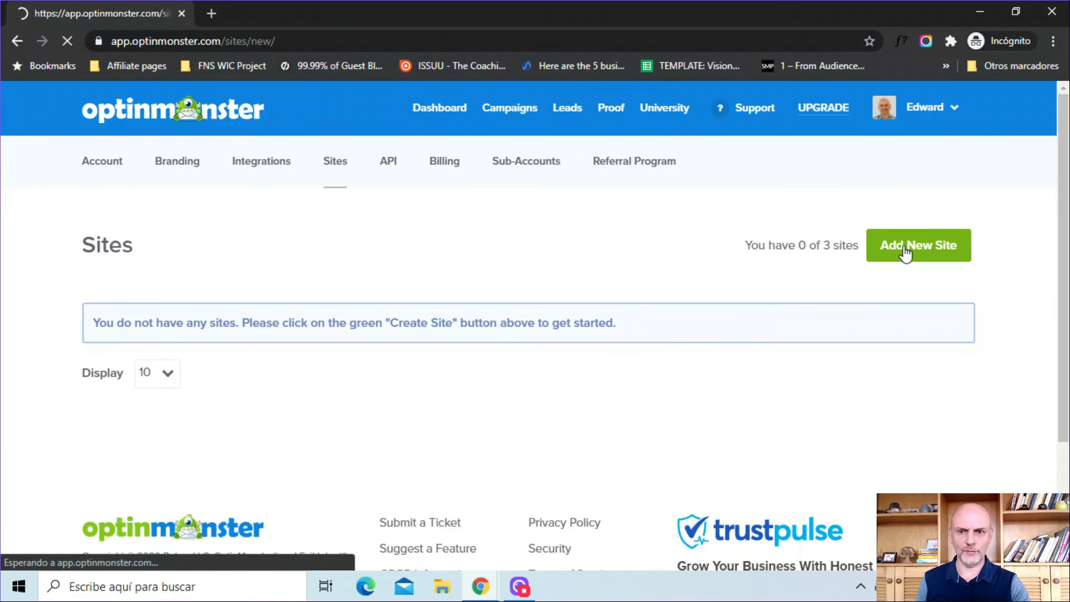
- Enter the owner's full name as the site name and their personal website as the domain, and save the site
left_click(291, 334)
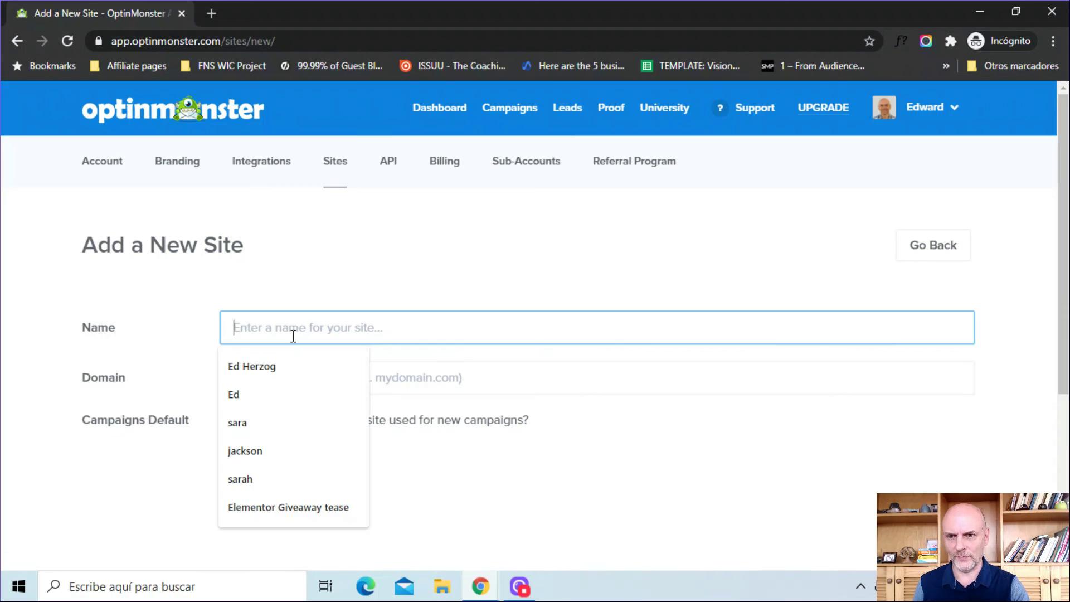
left_click(270, 366)
left_click(271, 371)
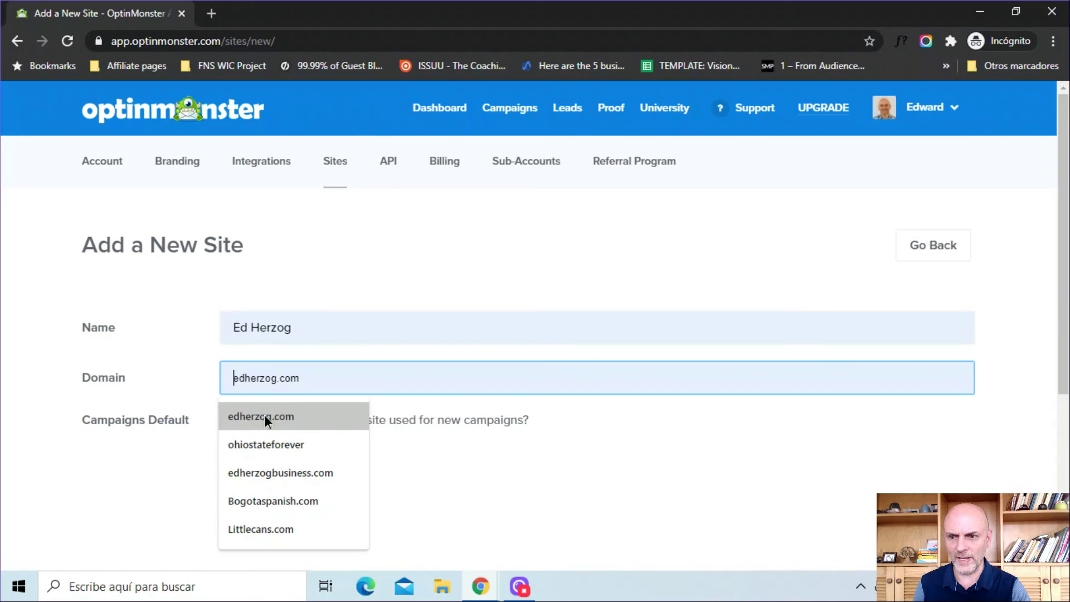
left_click(264, 415)
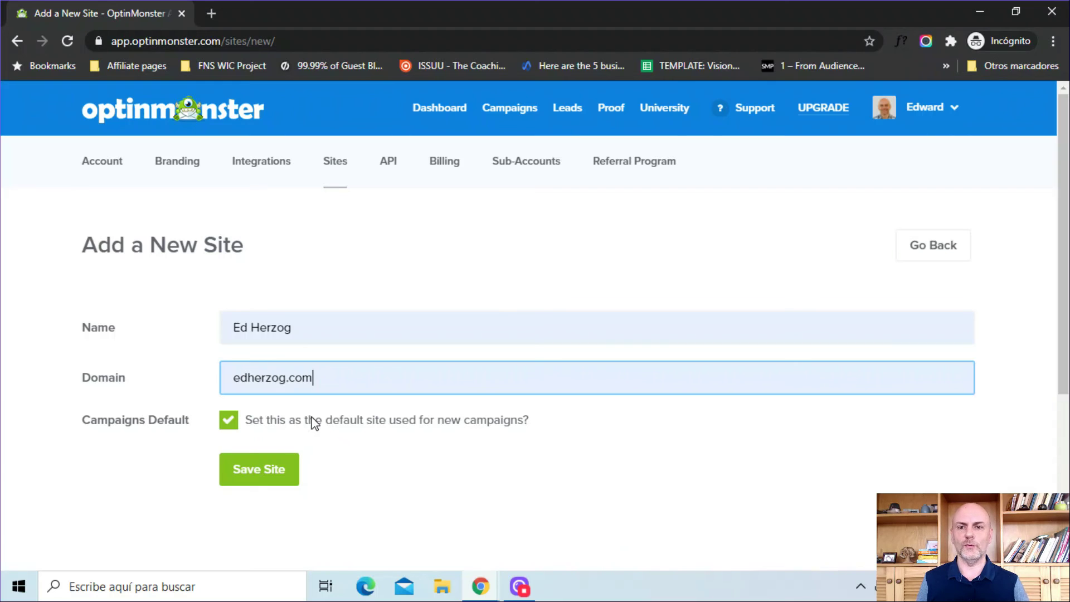
left_click(251, 463)
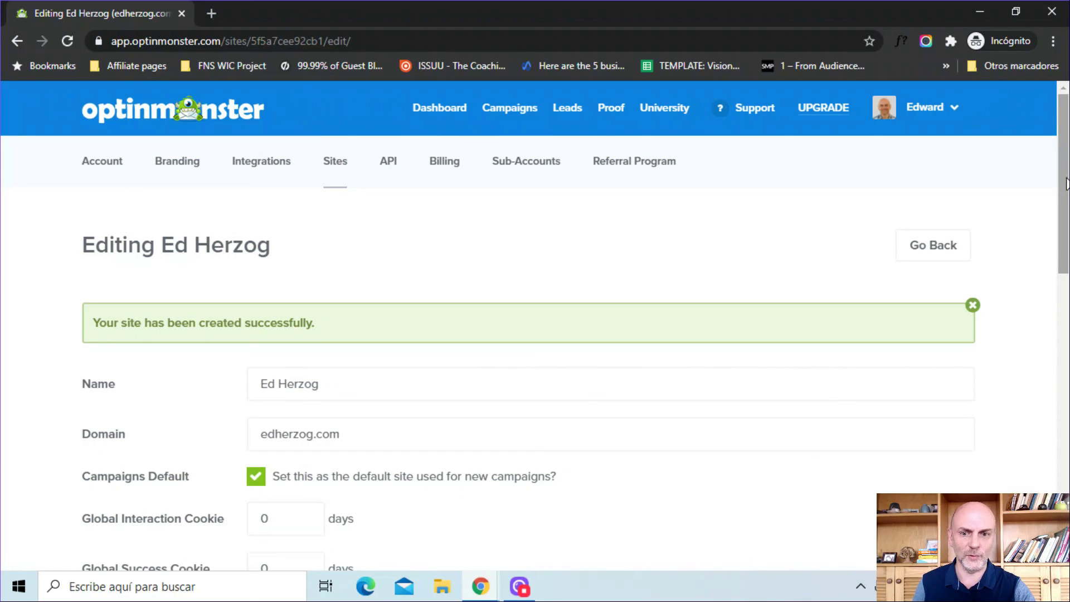
- Review the new site's settings, including the providers available for its default integration
scroll(162, 385, "down", 3)
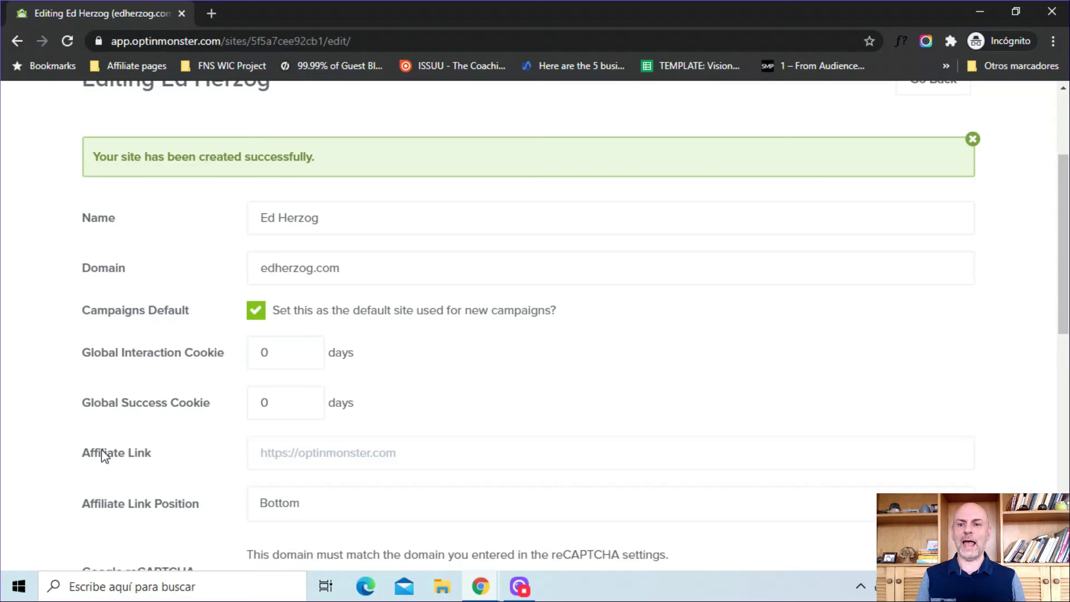
left_click_drag(1066, 231, 1068, 330)
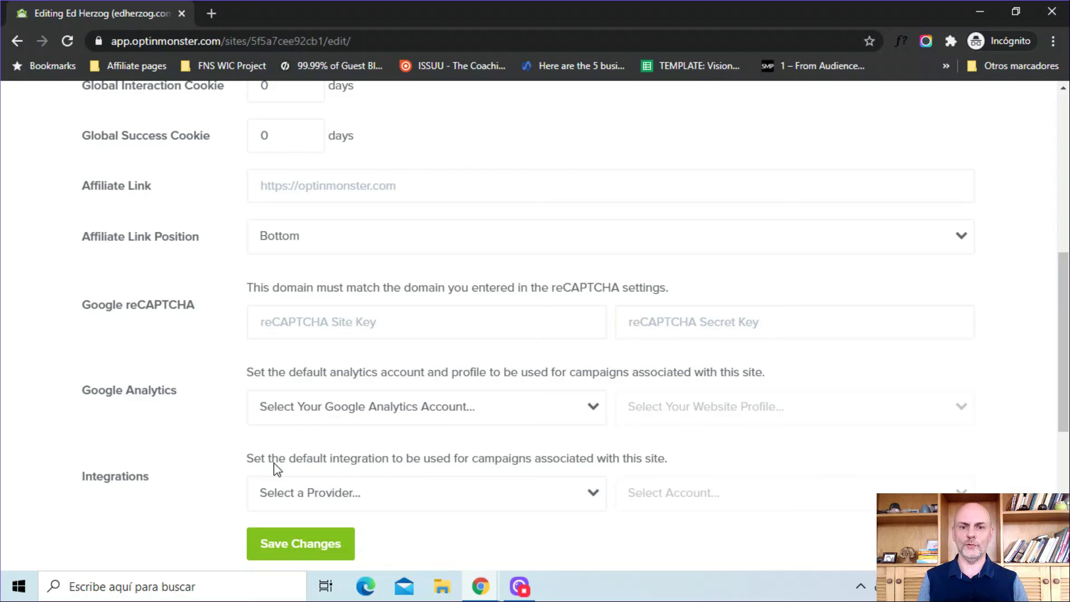
left_click(463, 497)
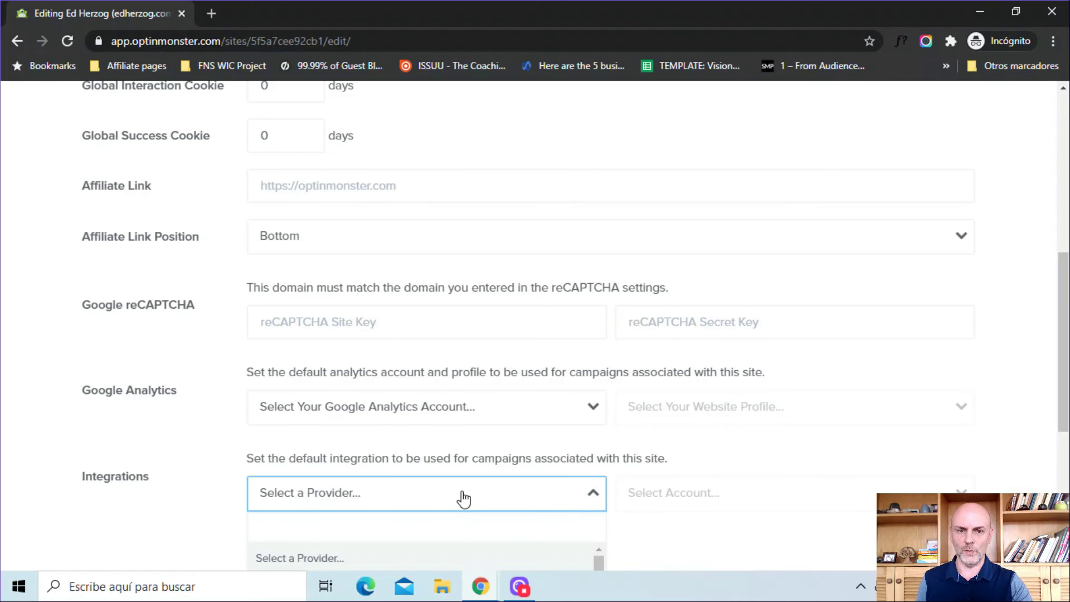
left_click_drag(1066, 307, 1067, 373)
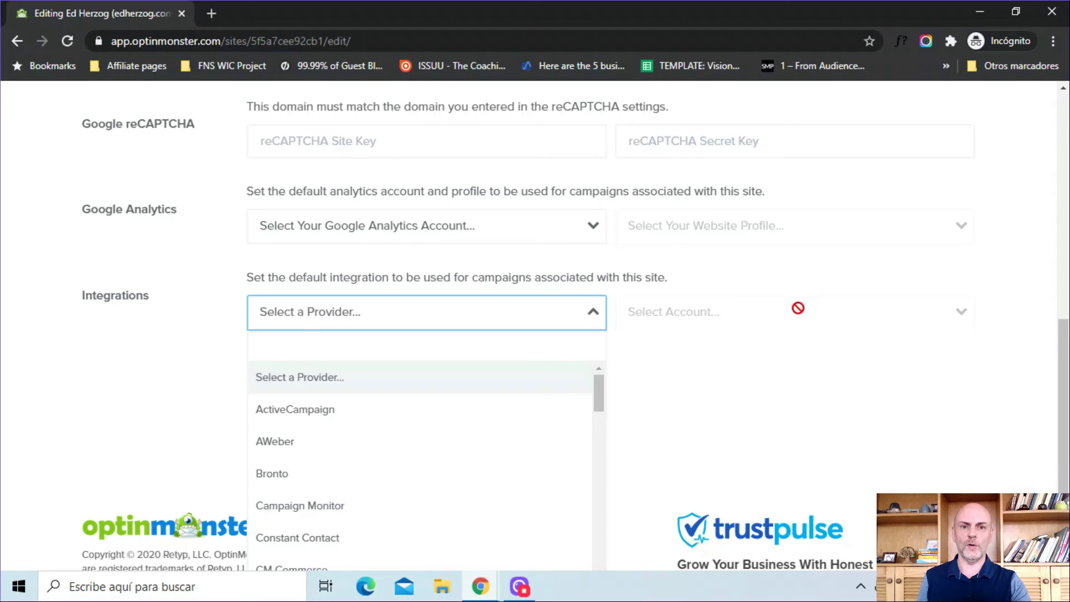
left_click(787, 397)
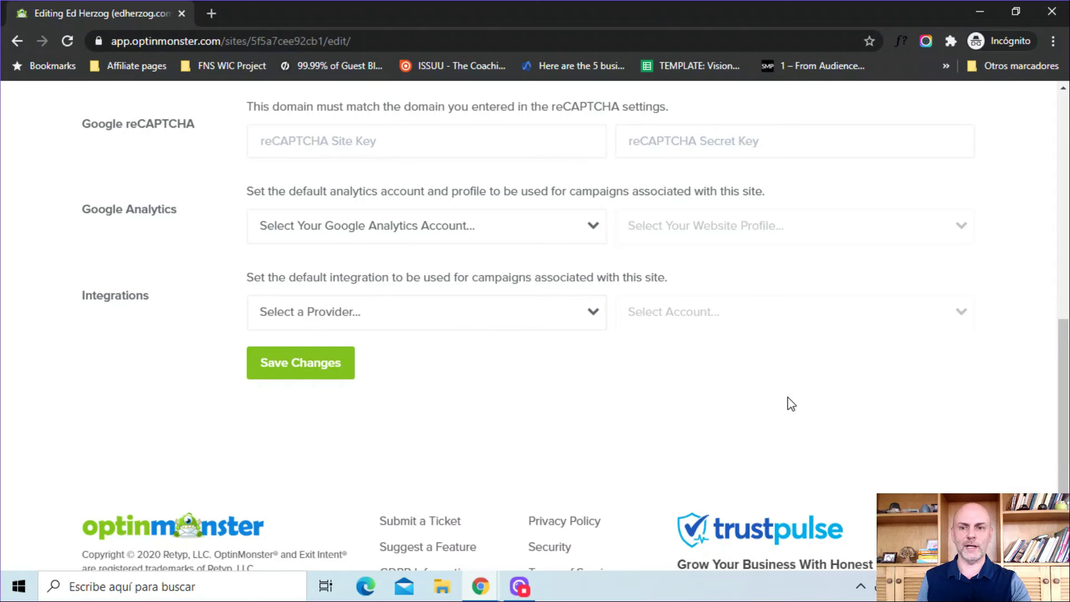
- Save the site's settings and review the configured and available providers on the account's Integrations page
left_click(289, 372)
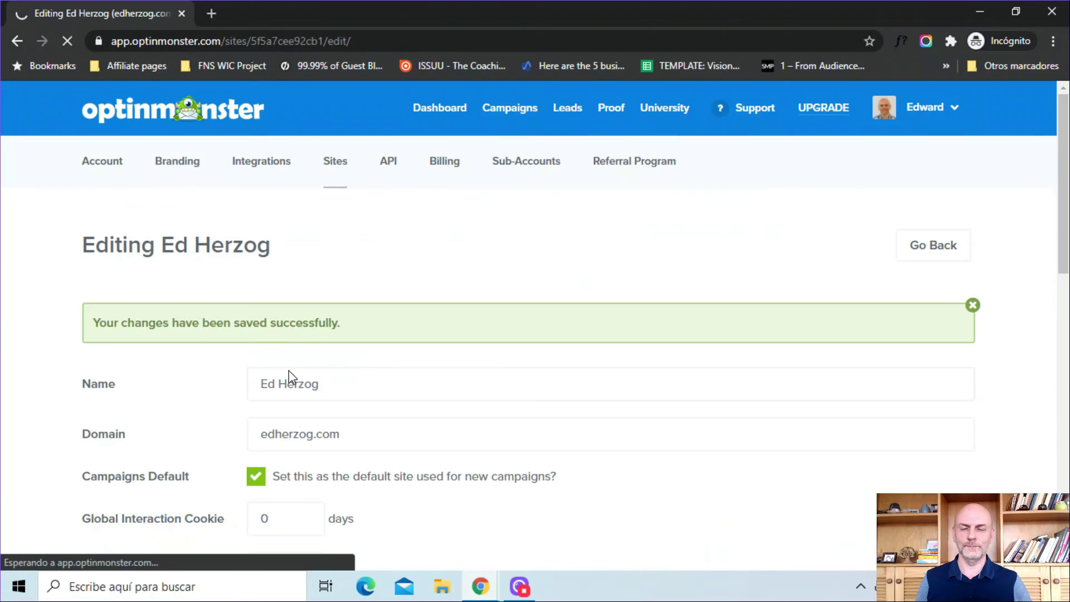
left_click(954, 116)
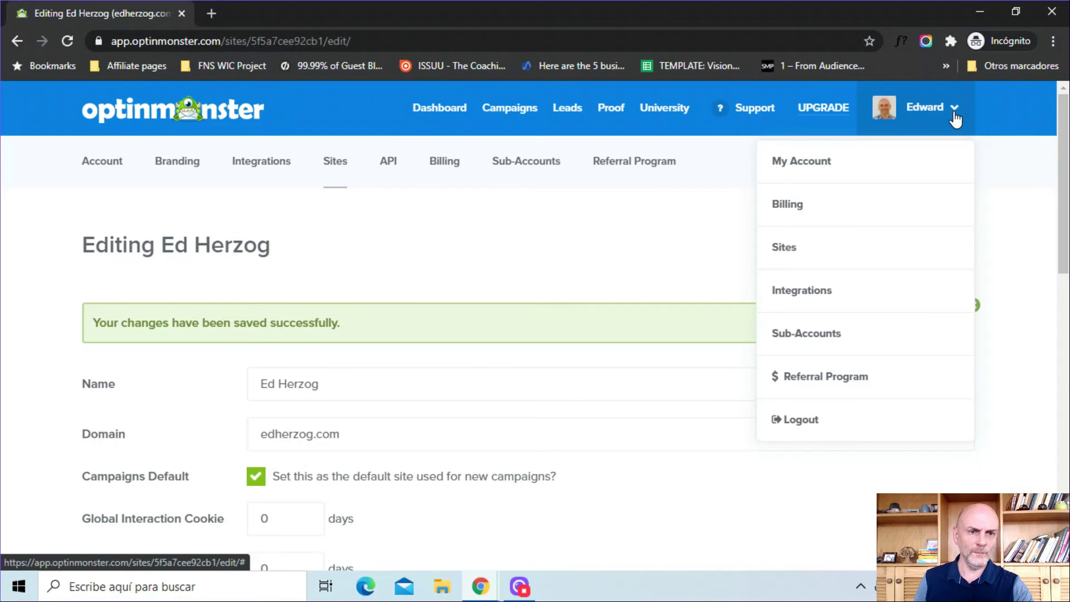
left_click(817, 301)
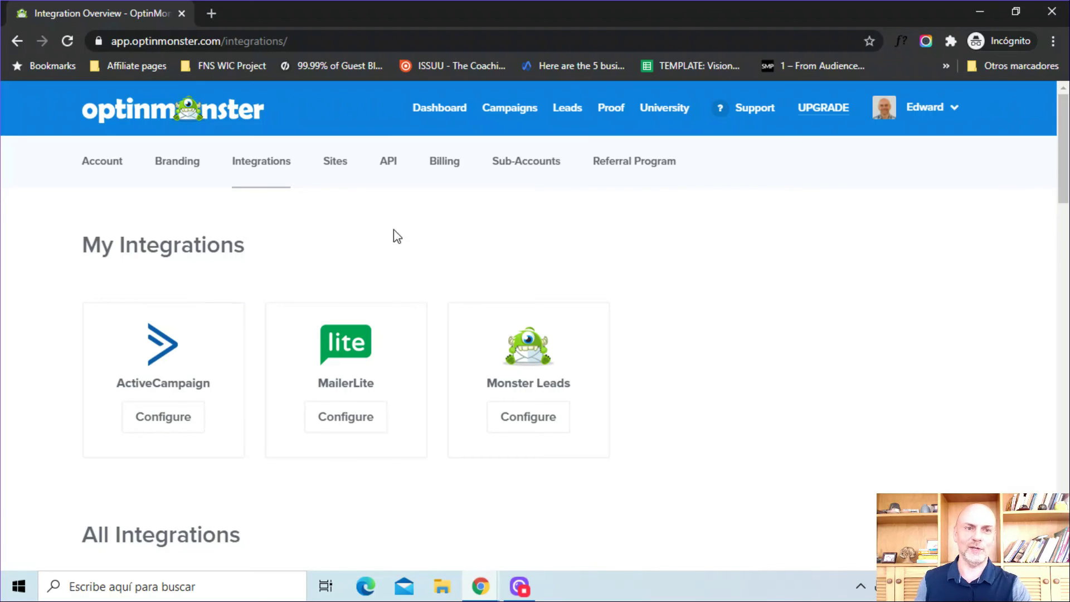
scroll(1063, 167, "down", 5)
scroll(535, 323, "down", 4)
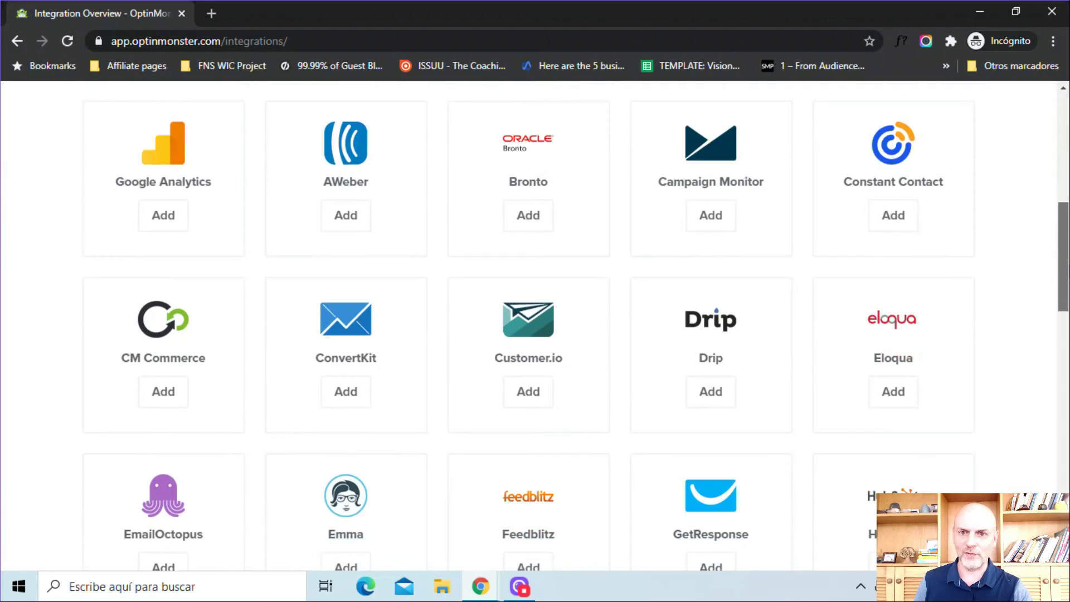
scroll(535, 323, "down", 4)
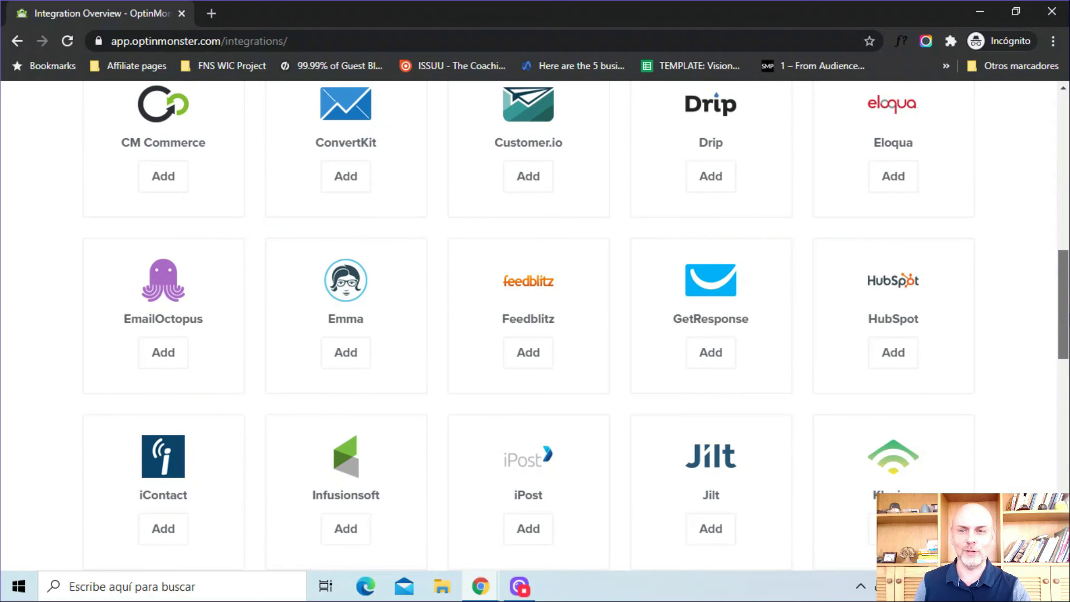
scroll(1065, 468, "down", 12)
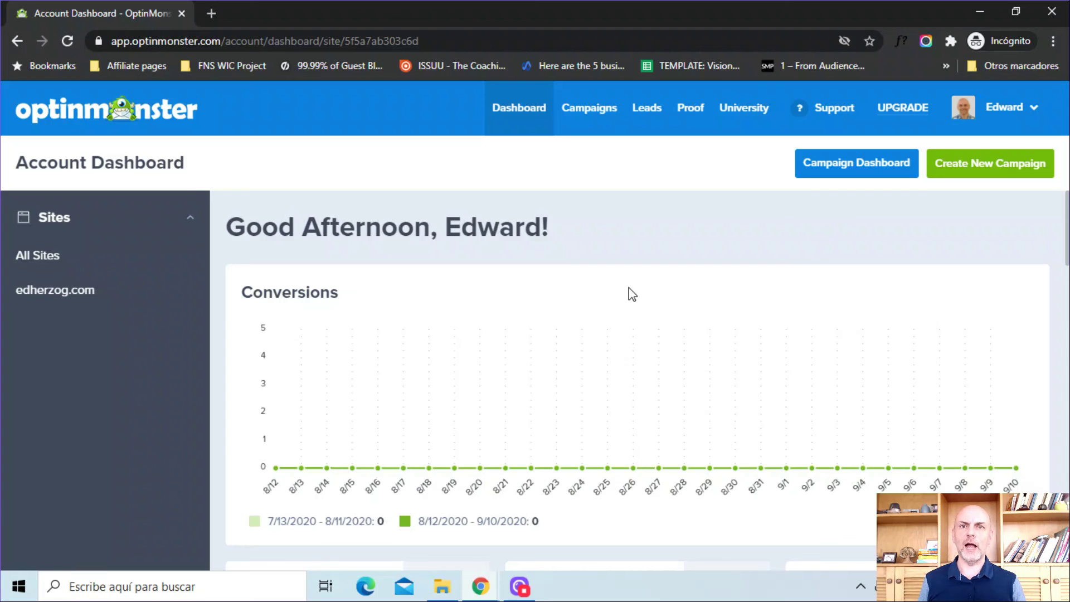
- Start creating a new campaign and browse the mobile-optimized templates for the Popup type
left_click(987, 164)
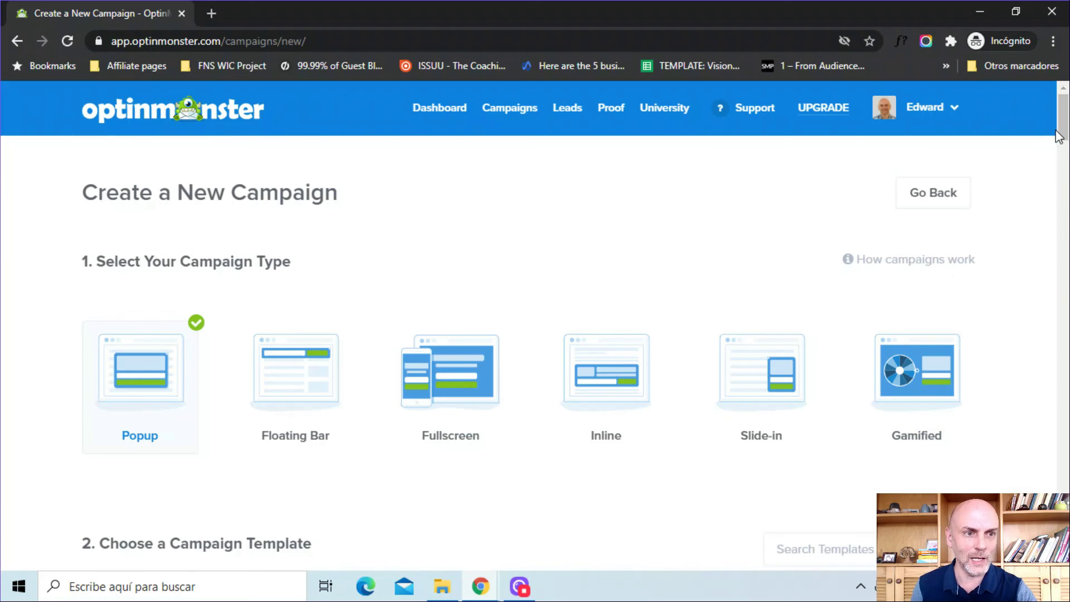
left_click_drag(1061, 136, 1067, 163)
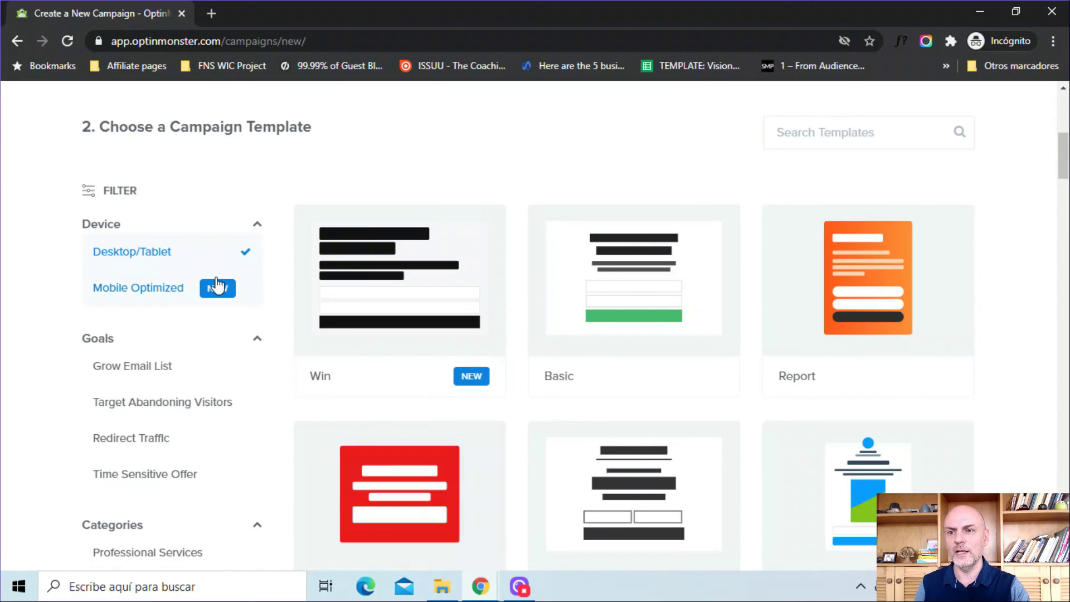
left_click(144, 289)
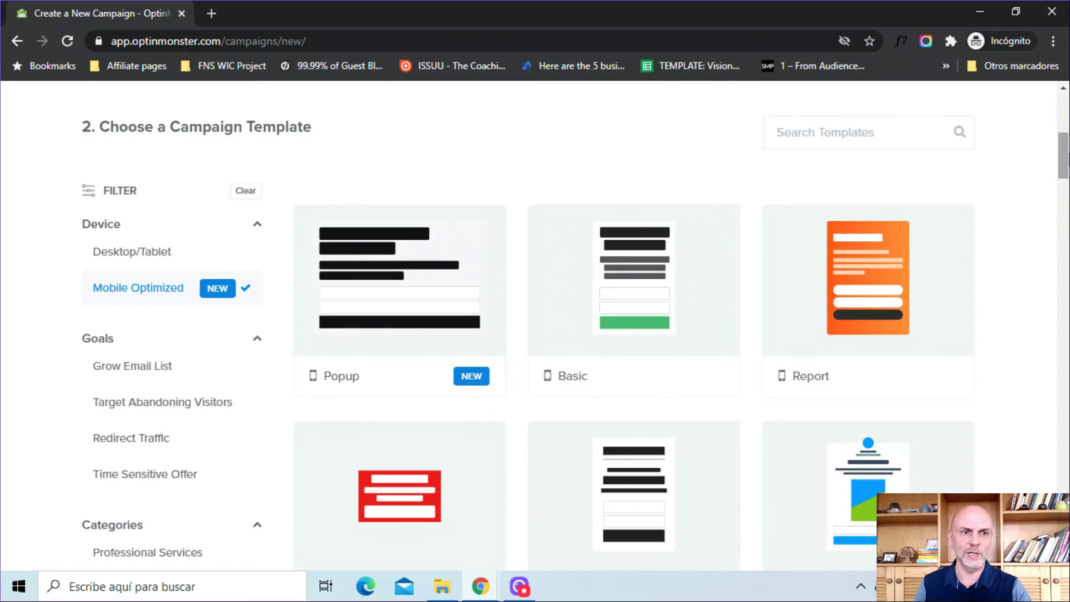
mouse_move(1064, 157)
left_mouse_down()
mouse_move(1065, 552)
mouse_move(1064, 159)
mouse_move(1064, 195)
mouse_move(1067, 170)
left_mouse_up()
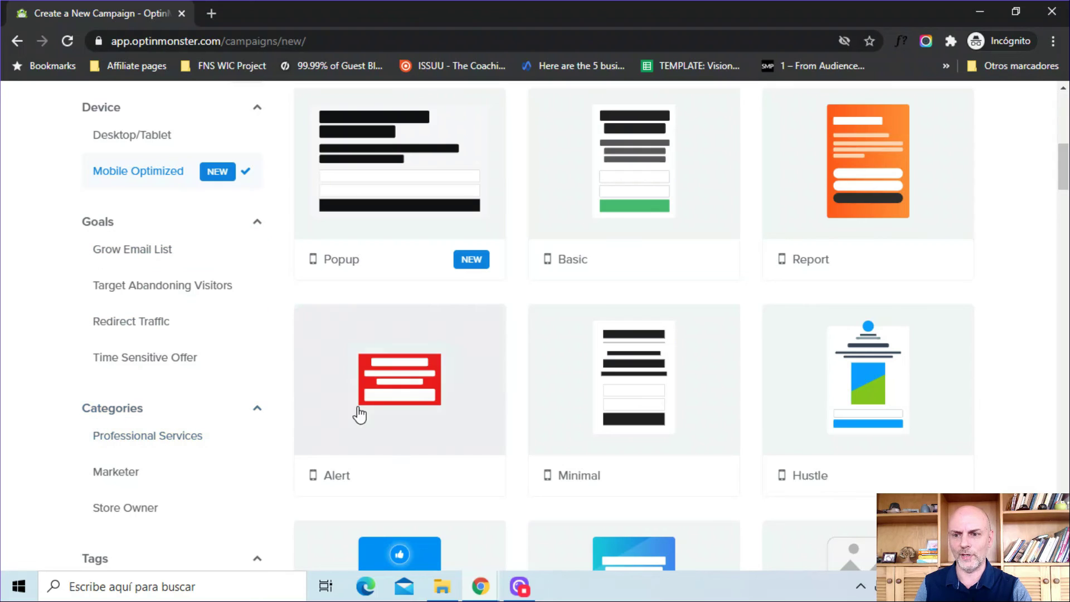
scroll(634, 326, "down", 7)
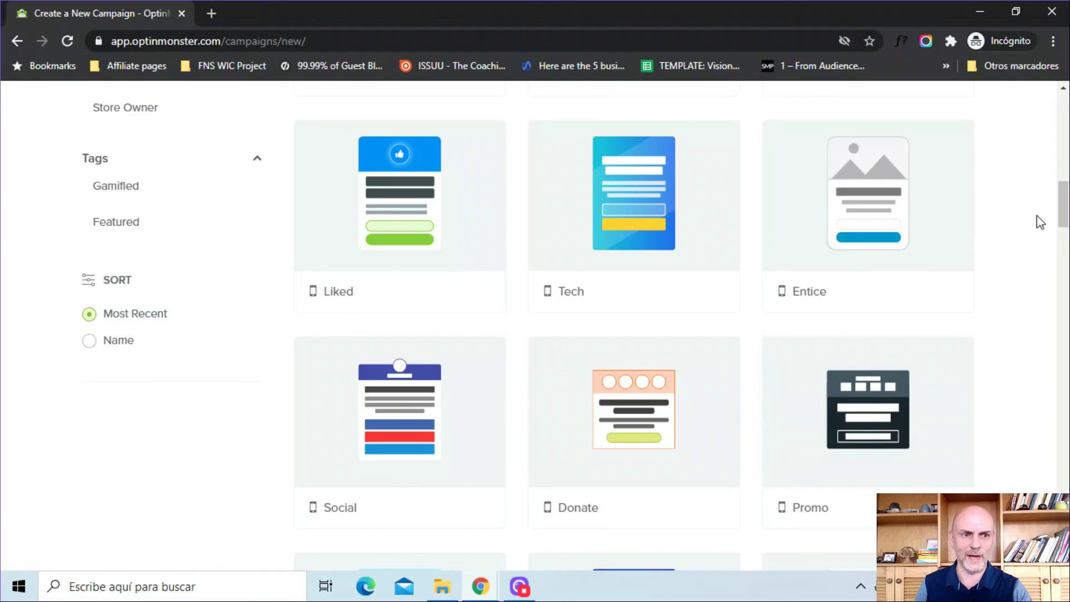
- Filter the popup templates to Desktop/Tablet and preview the Launch template
left_click_drag(1063, 203, 1063, 144)
left_click(123, 362)
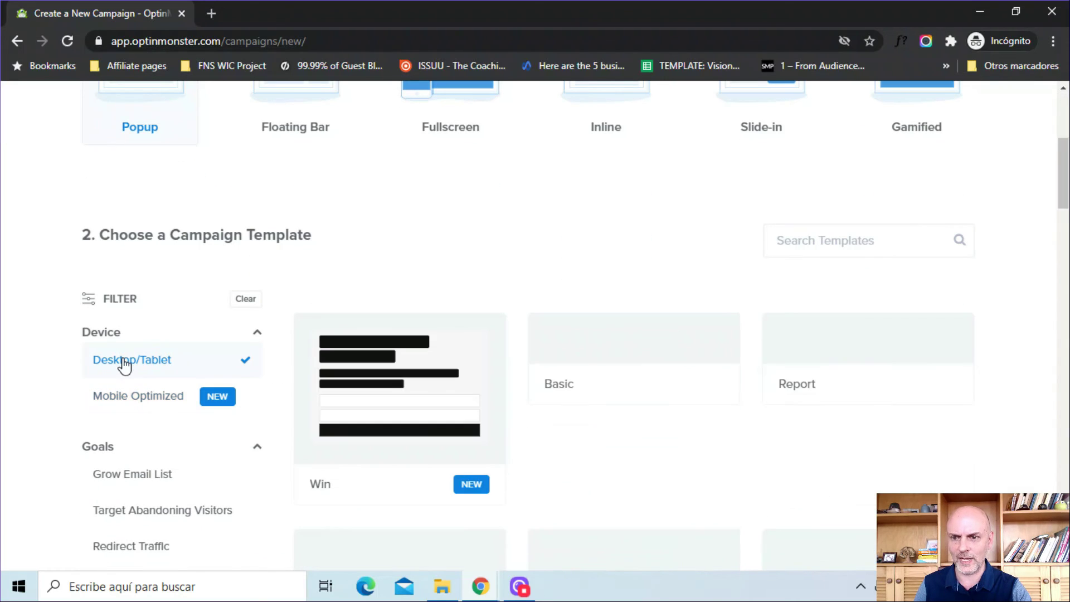
left_click_drag(1063, 144, 1063, 226)
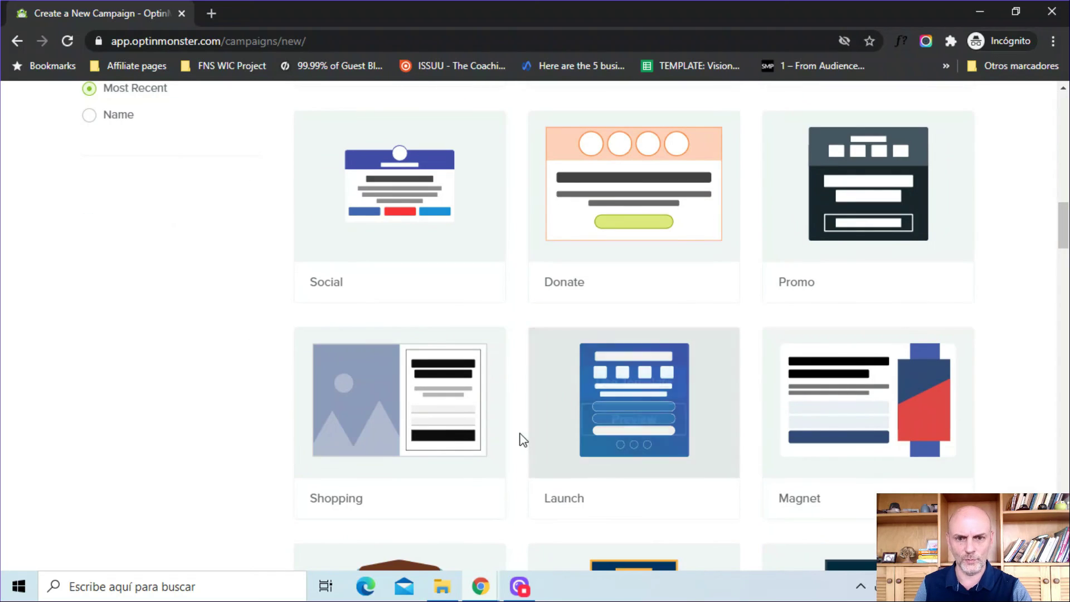
mouse_move(606, 401)
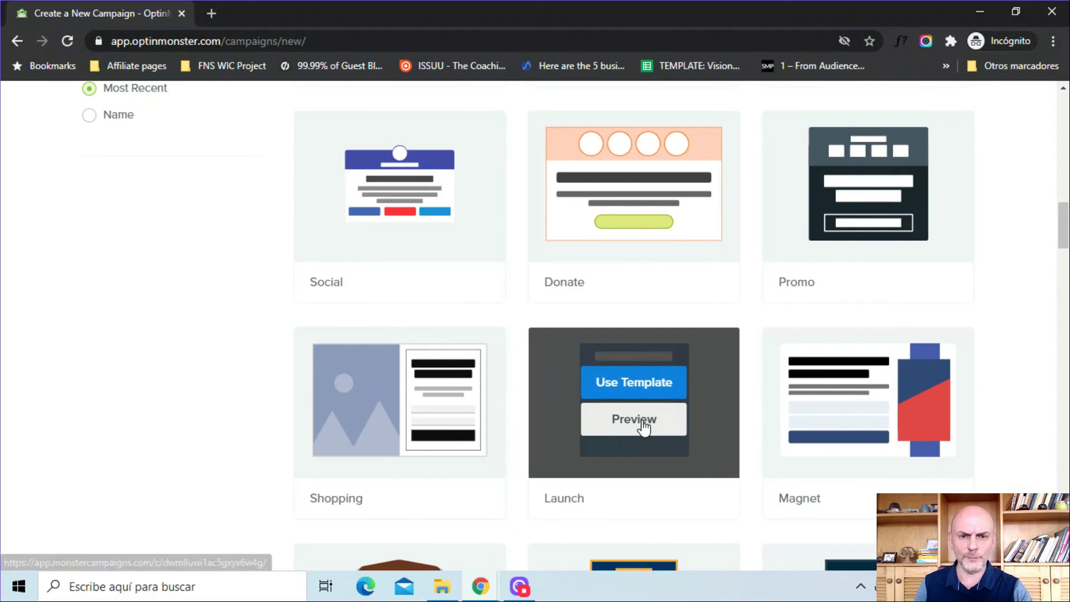
left_click(642, 426)
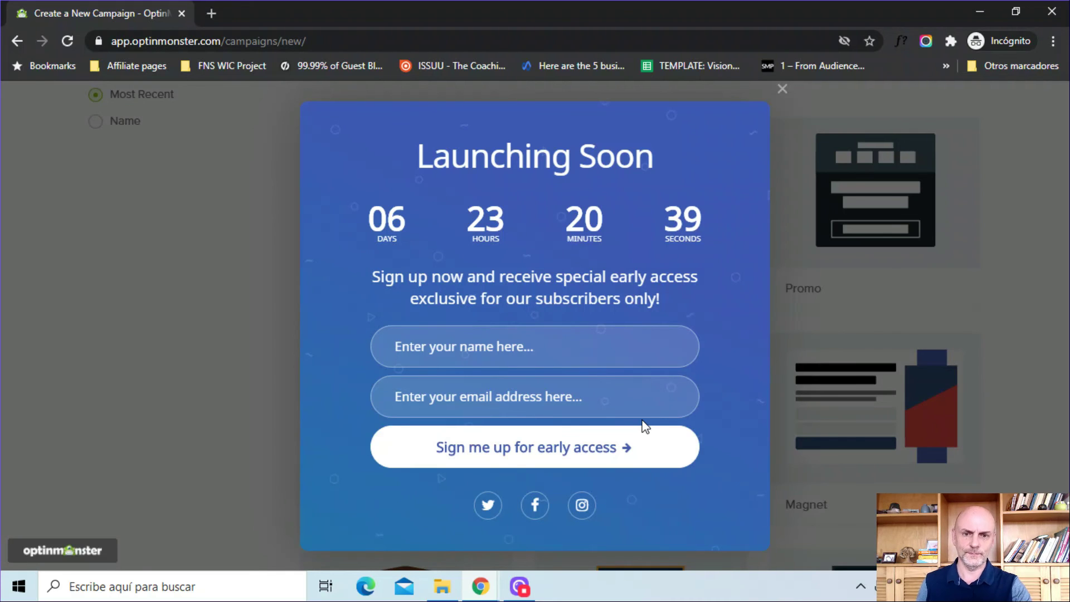
left_click(783, 90)
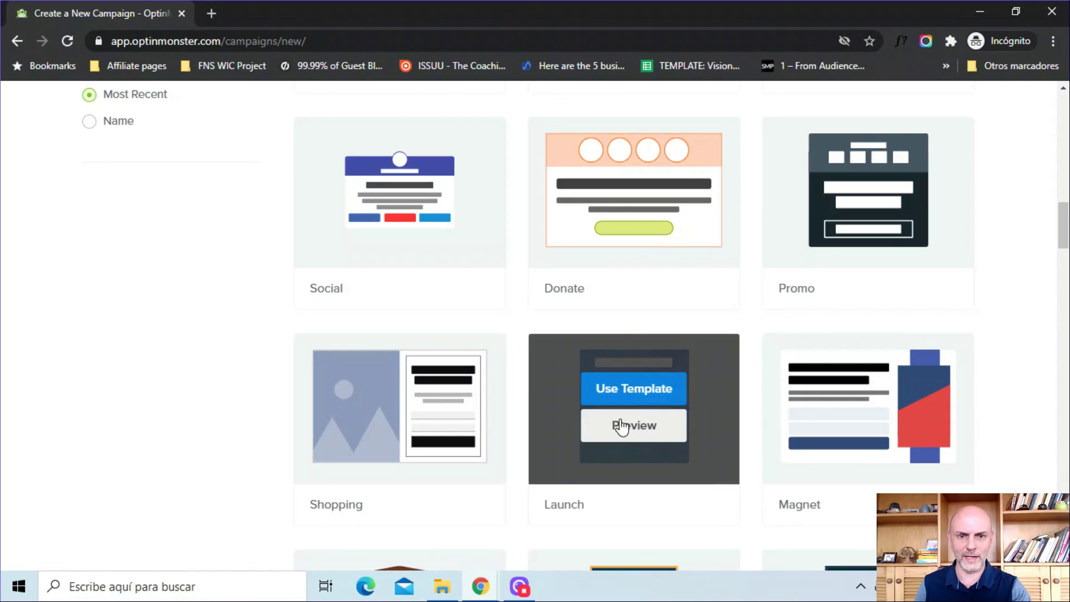
- Use the Launch template for a popup campaign named trial on the preselected site and start building it
left_click(656, 392)
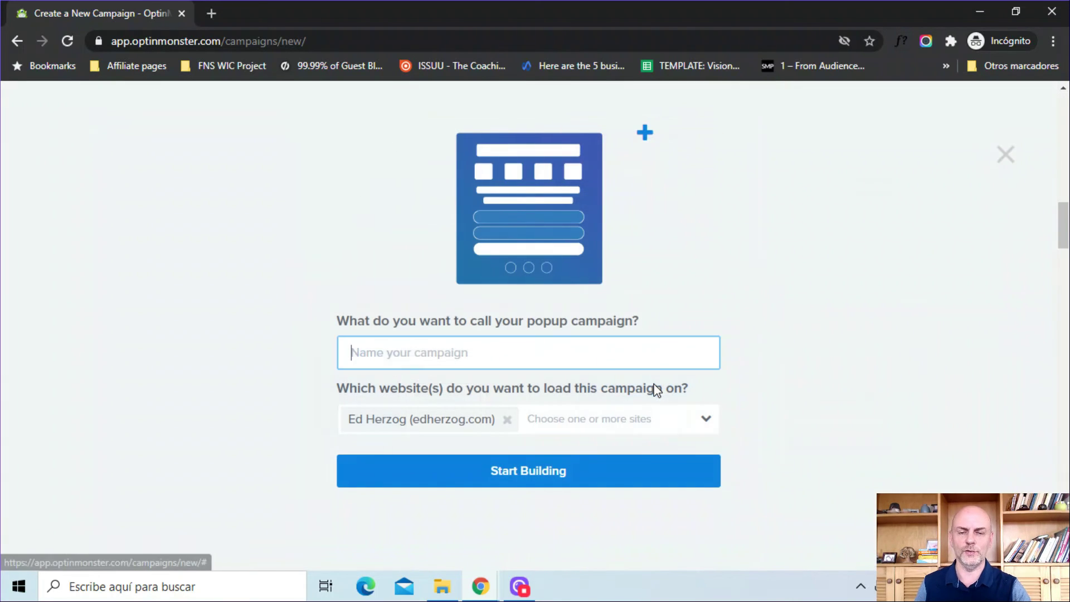
left_click(486, 344)
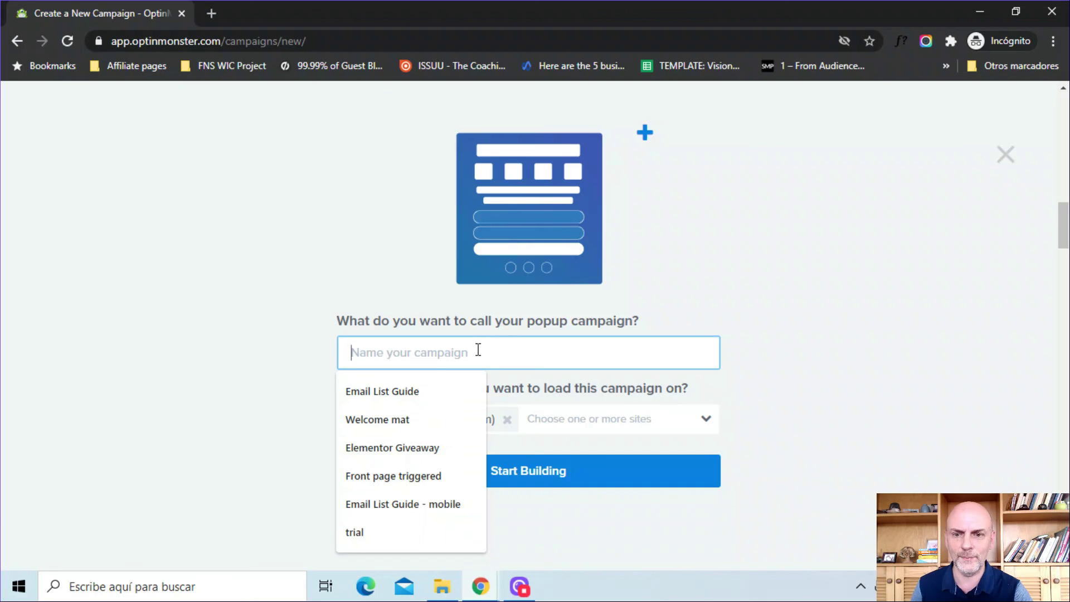
left_click(355, 532)
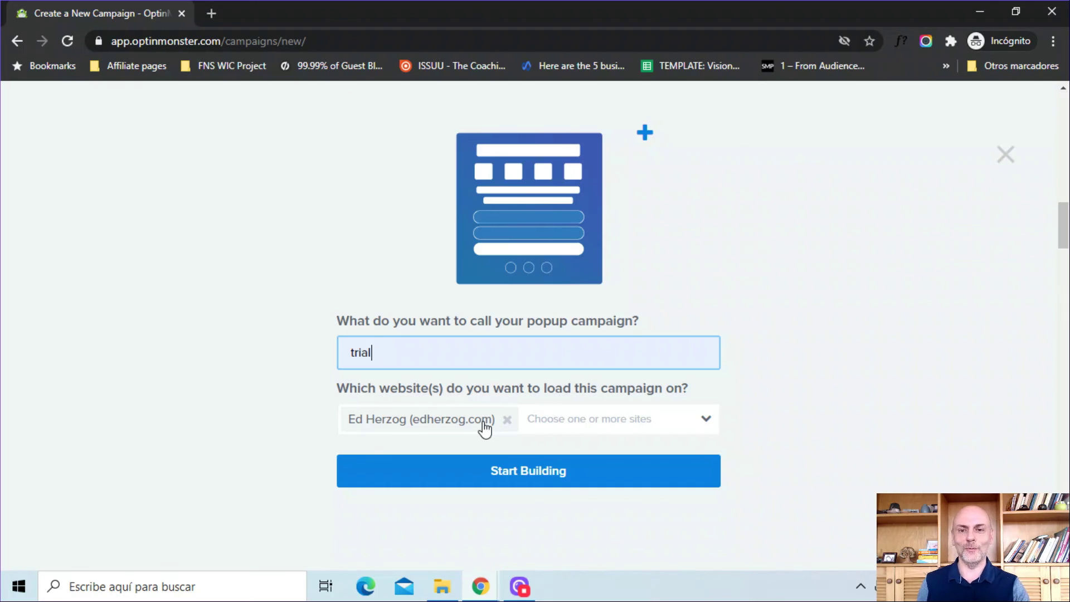
left_click(522, 470)
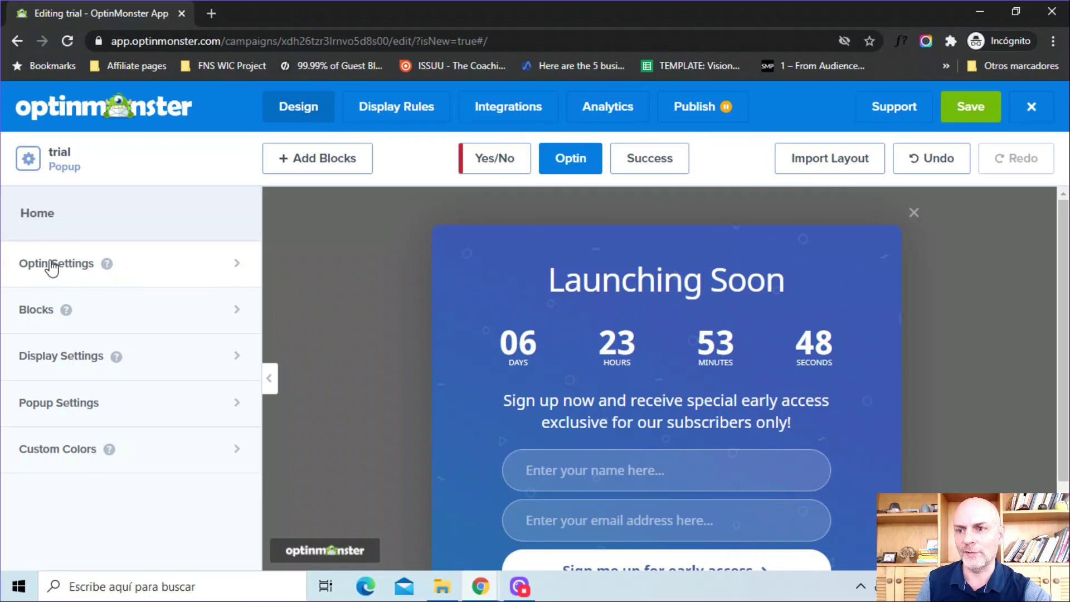
- Review the optin view styles, including the background, gradient, image, border, box shadow and padding settings
left_click(123, 268)
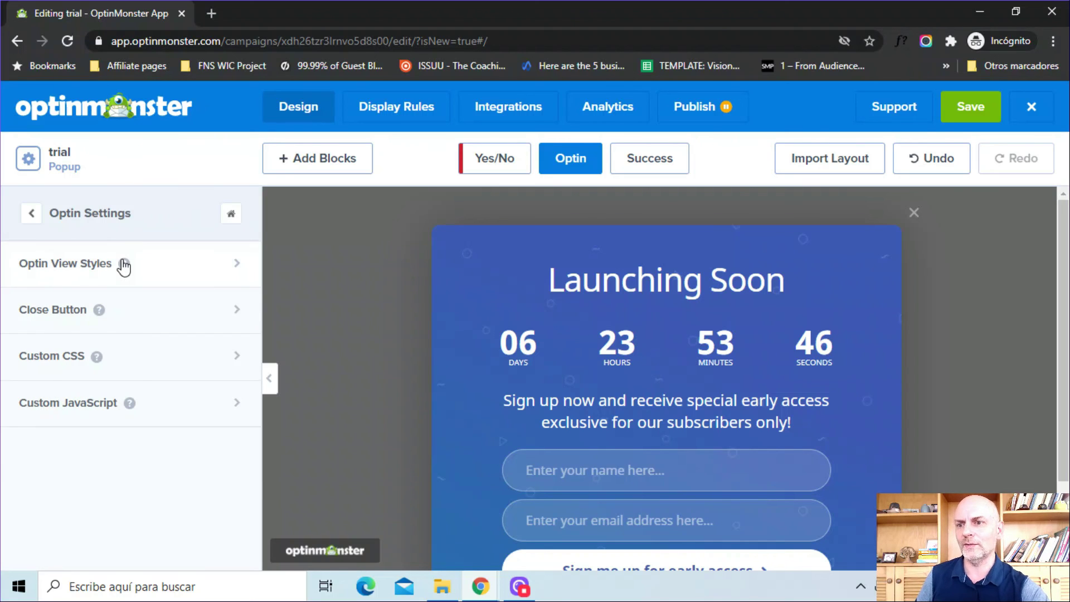
left_click(50, 271)
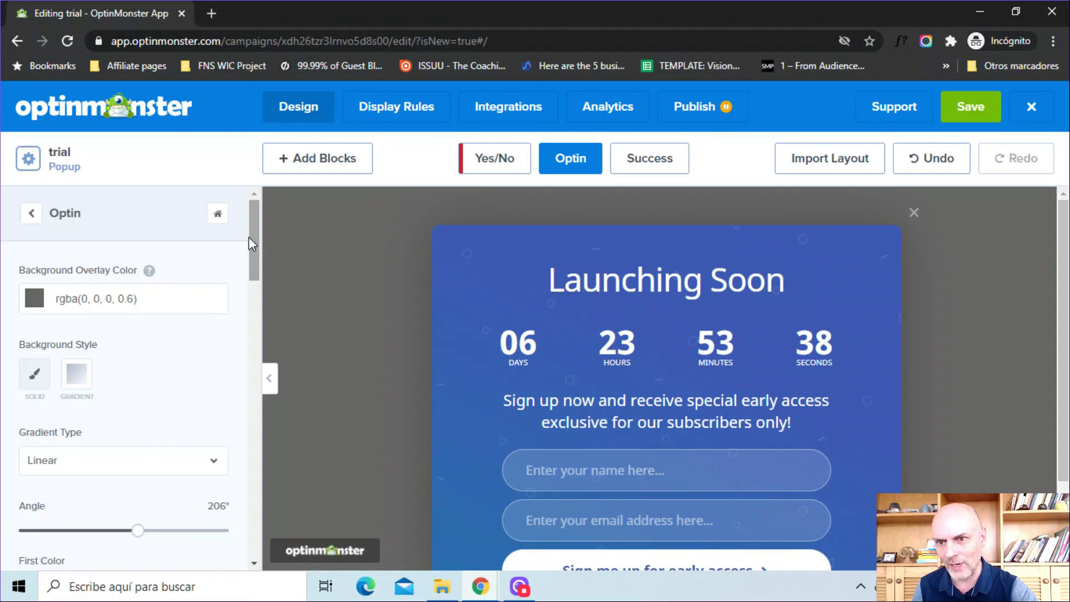
left_click_drag(249, 236, 250, 268)
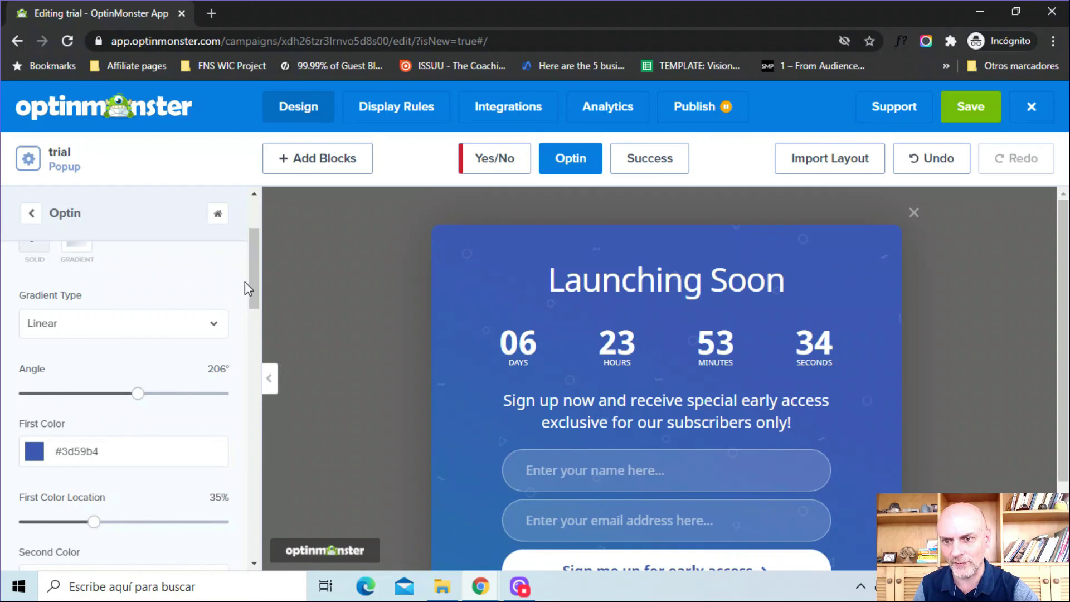
left_click_drag(252, 273, 249, 356)
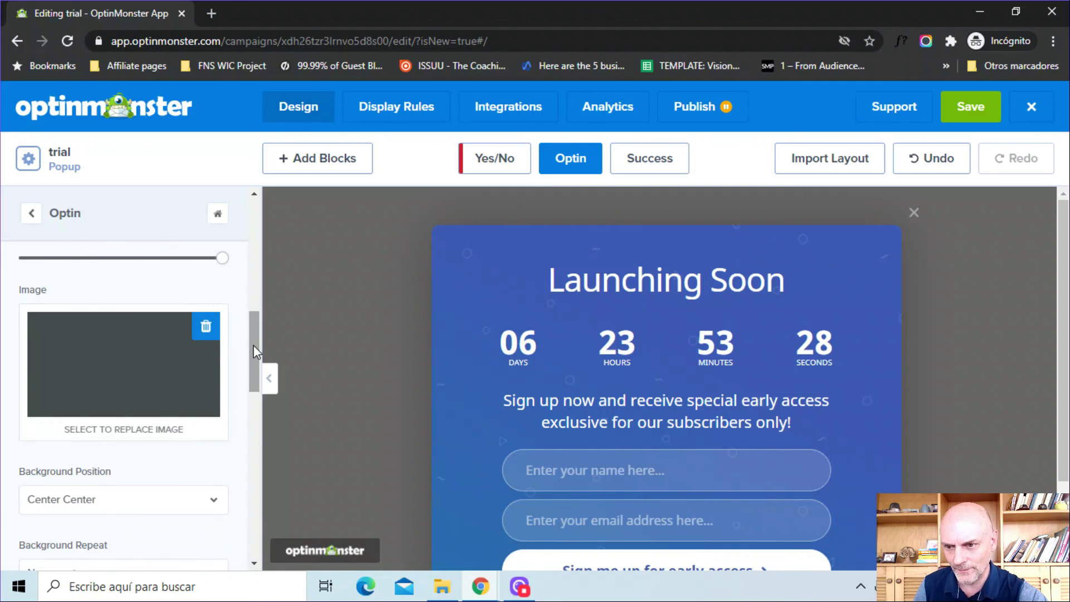
left_click_drag(253, 346, 252, 394)
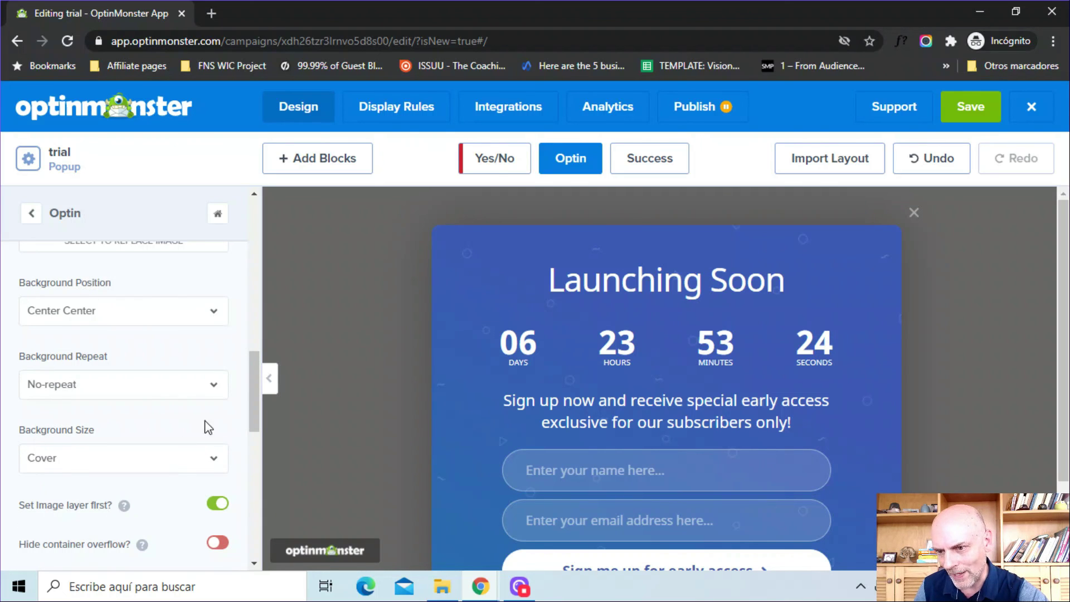
left_click_drag(249, 399, 245, 450)
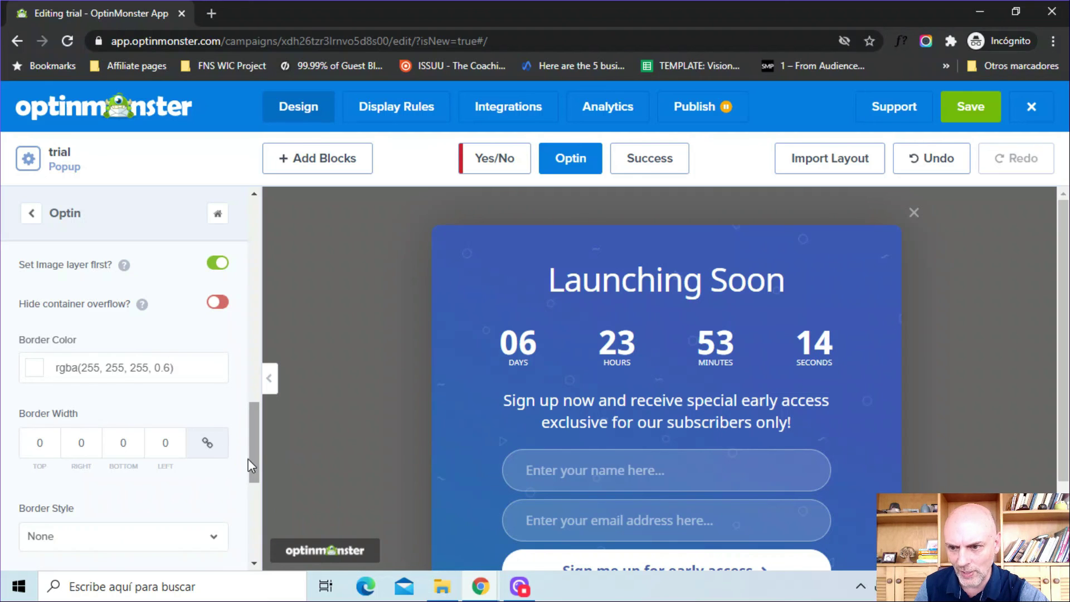
left_click_drag(250, 458, 248, 517)
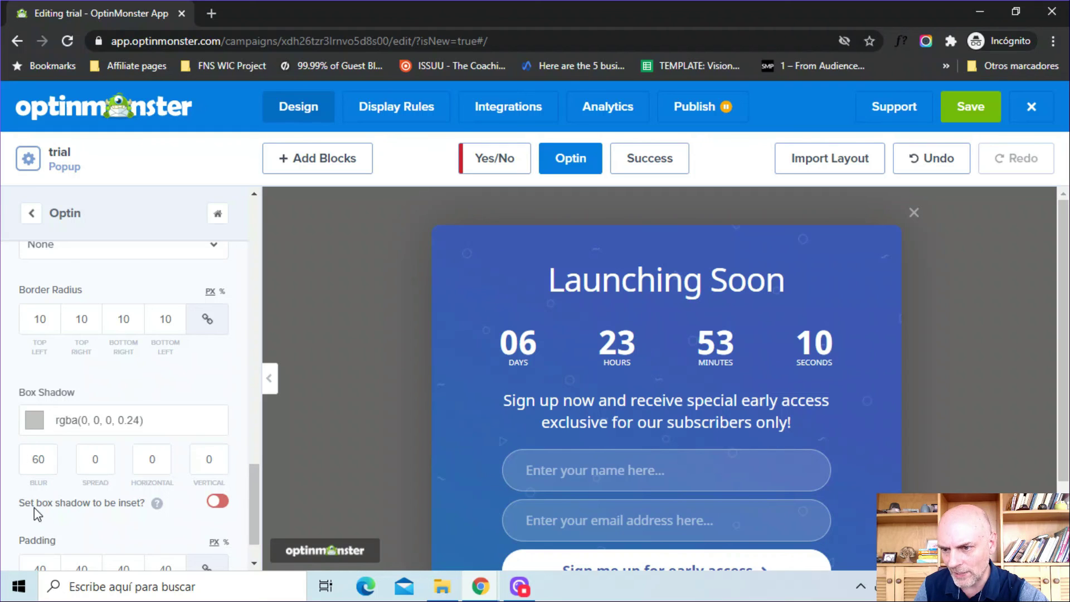
left_click_drag(254, 494, 258, 223)
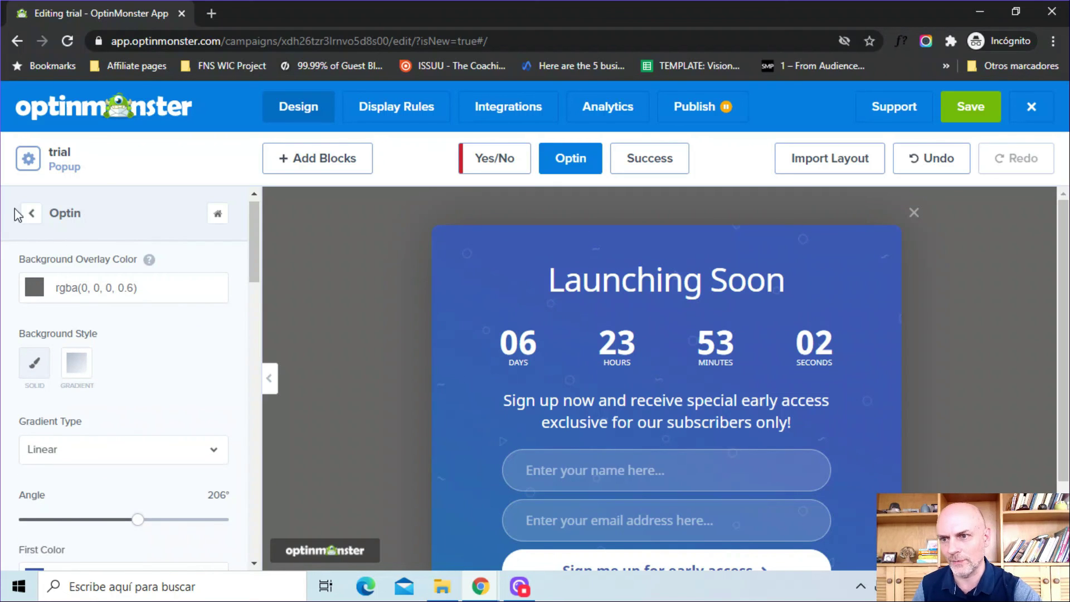
- Open the optin's Close Button settings and check the option that controls whether a close button is displayed
left_click(31, 214)
left_click(38, 315)
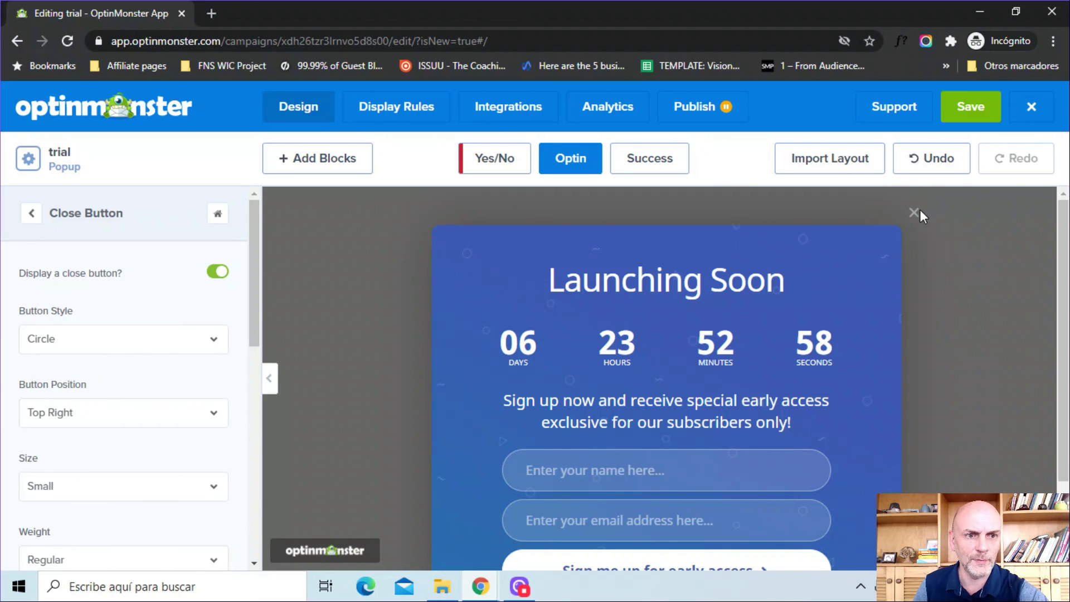
left_click(215, 272)
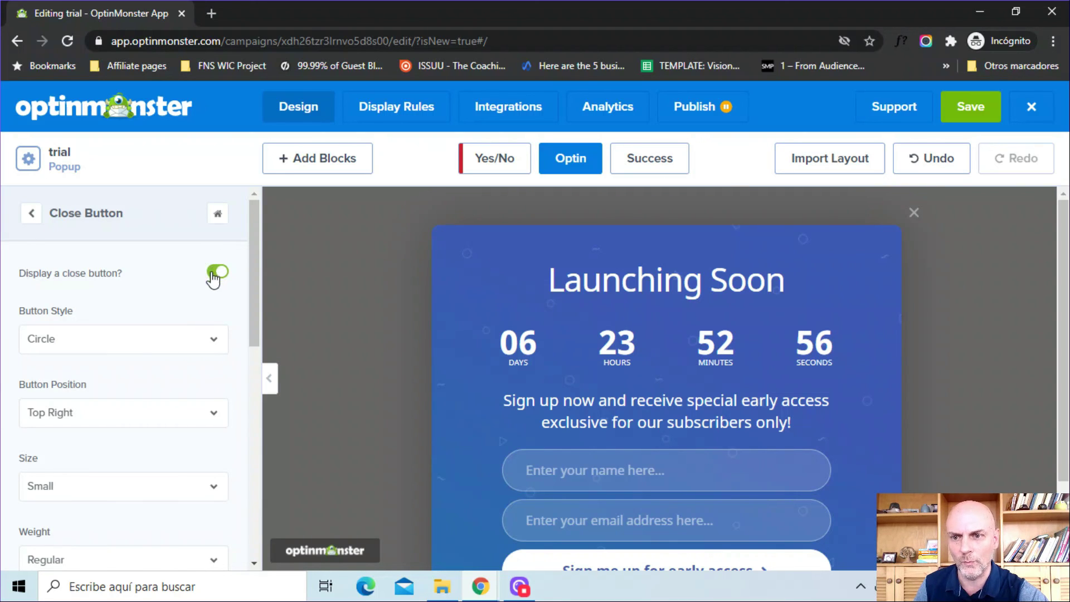
left_click(214, 273)
left_click(229, 273)
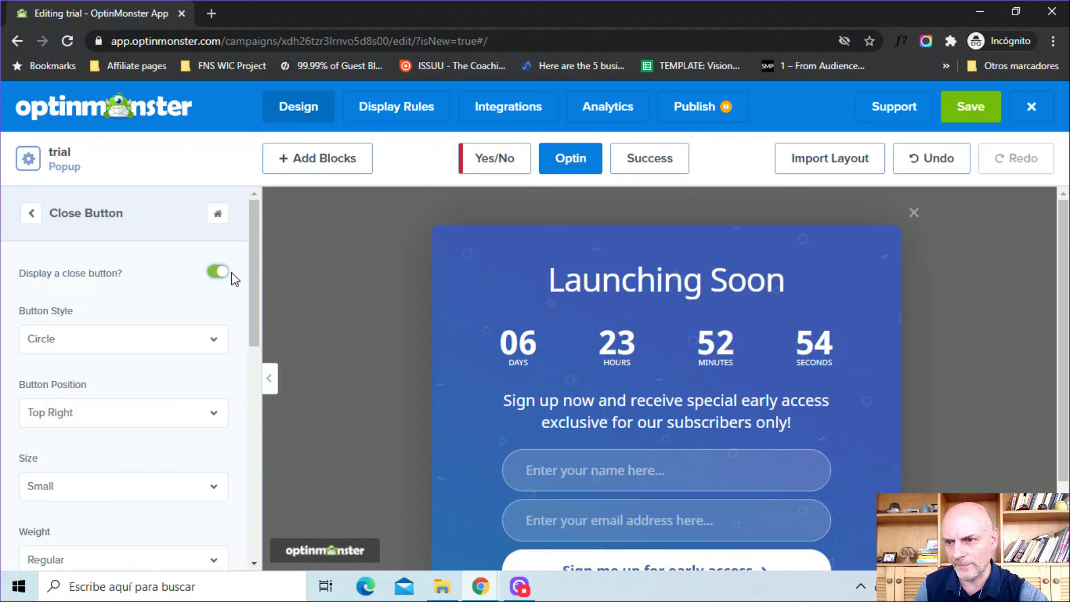
- Review the close button's style, position, size, weight, box shadow, margin and color options, then return to the Optin Settings
left_click(117, 341)
left_click(114, 341)
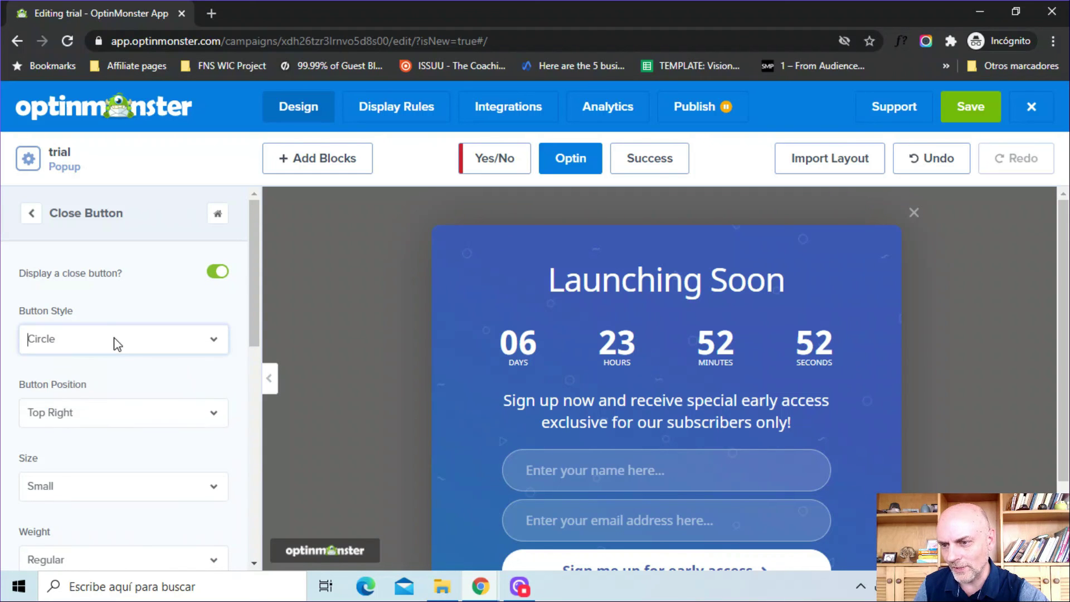
left_click(90, 412)
left_click(91, 412)
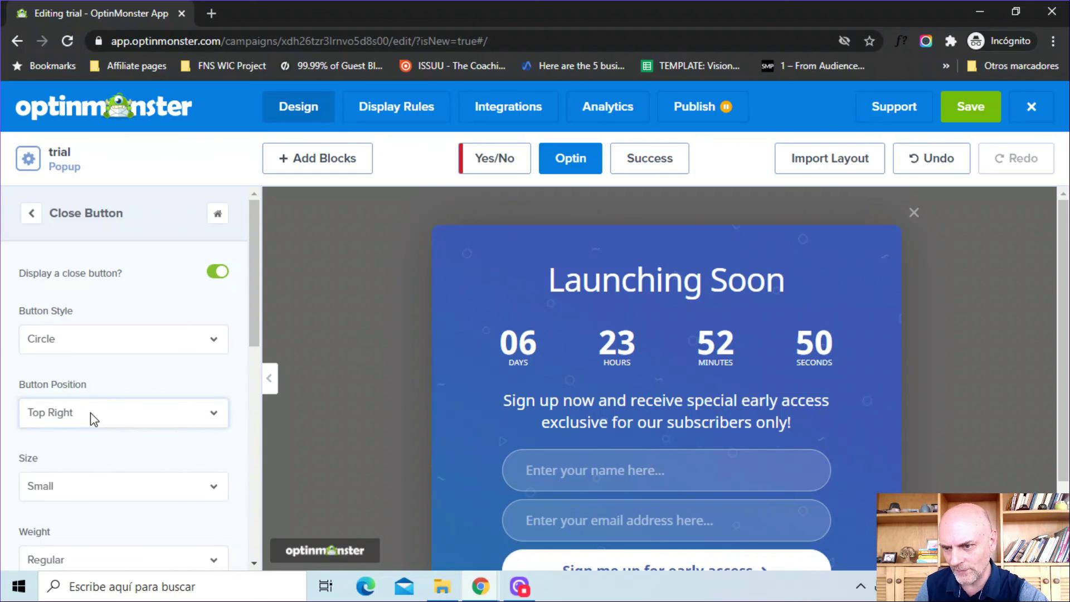
scroll(246, 396, "down", 2)
scroll(246, 399, "down", 1)
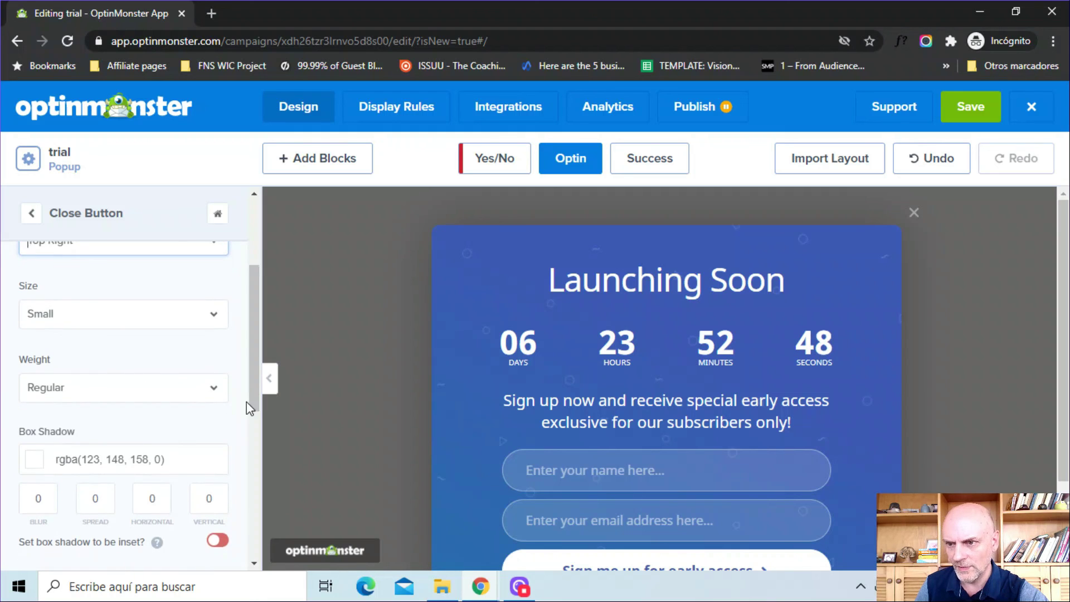
left_click(180, 313)
left_click(181, 313)
left_click(114, 384)
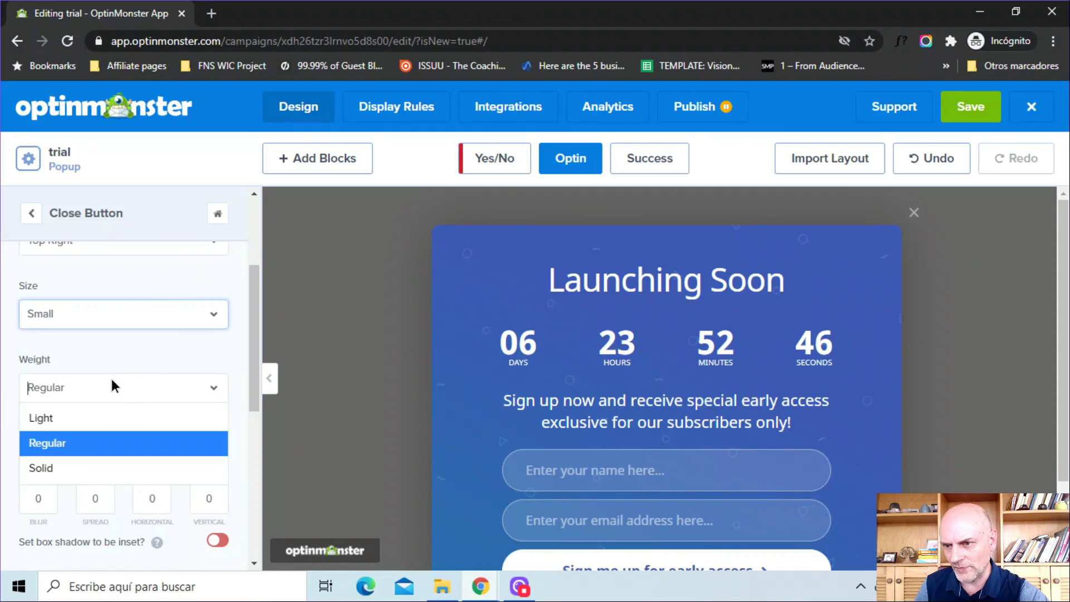
left_click(114, 385)
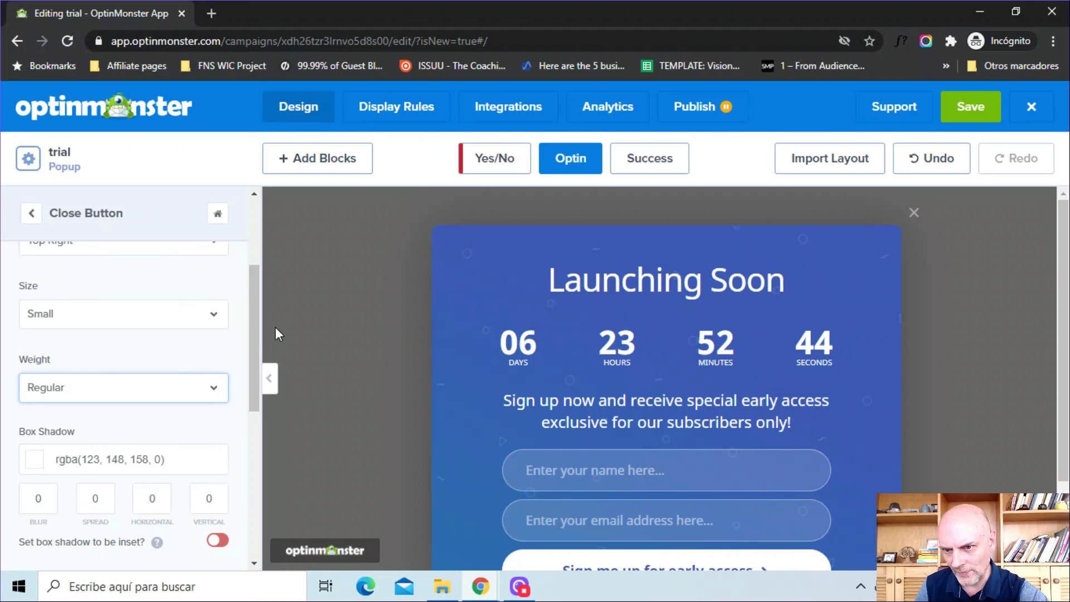
left_click_drag(253, 351, 243, 517)
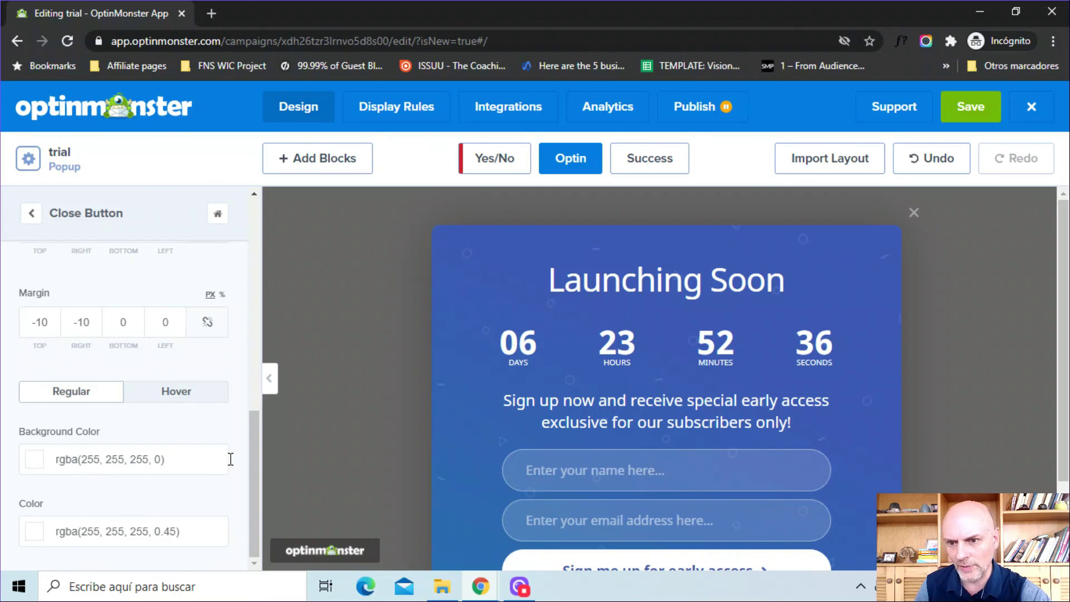
left_click_drag(253, 459, 262, 217)
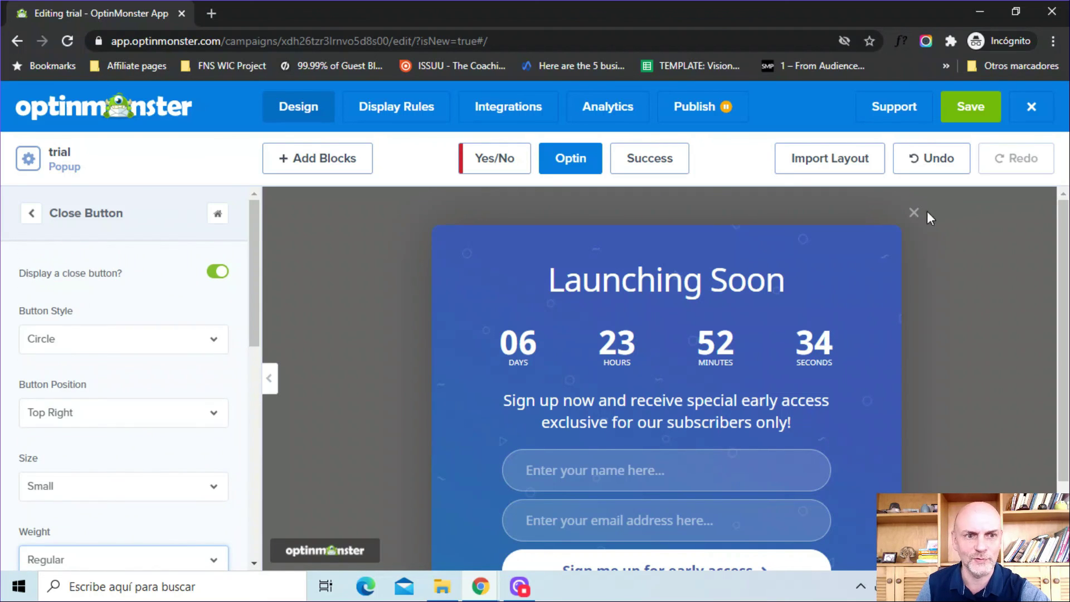
left_click(32, 214)
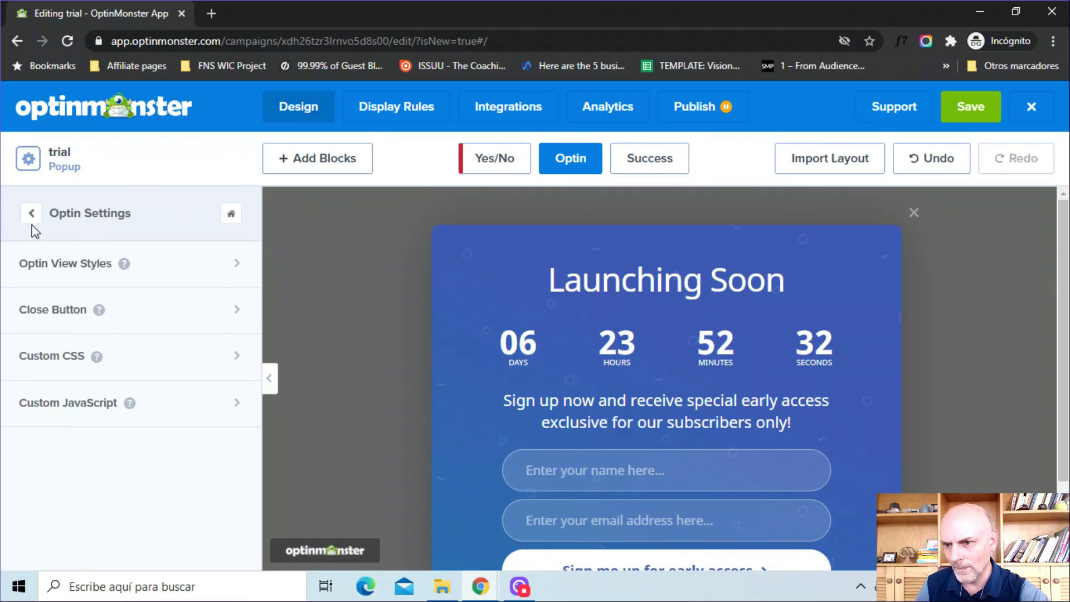
- Check the optin's Custom CSS and Custom JavaScript editors and return to the design home list
left_click(30, 362)
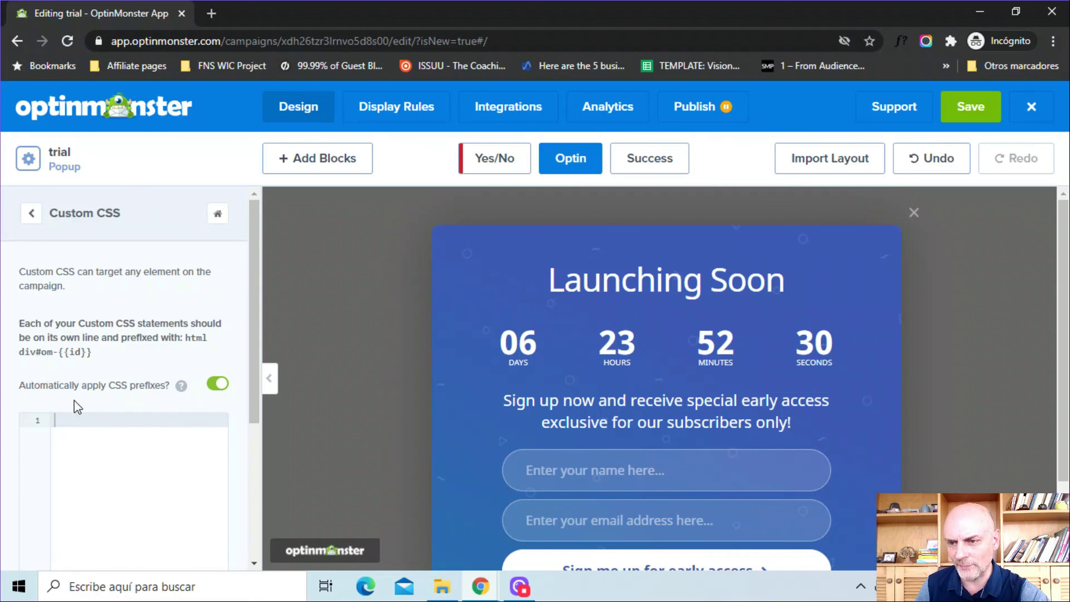
left_click(31, 214)
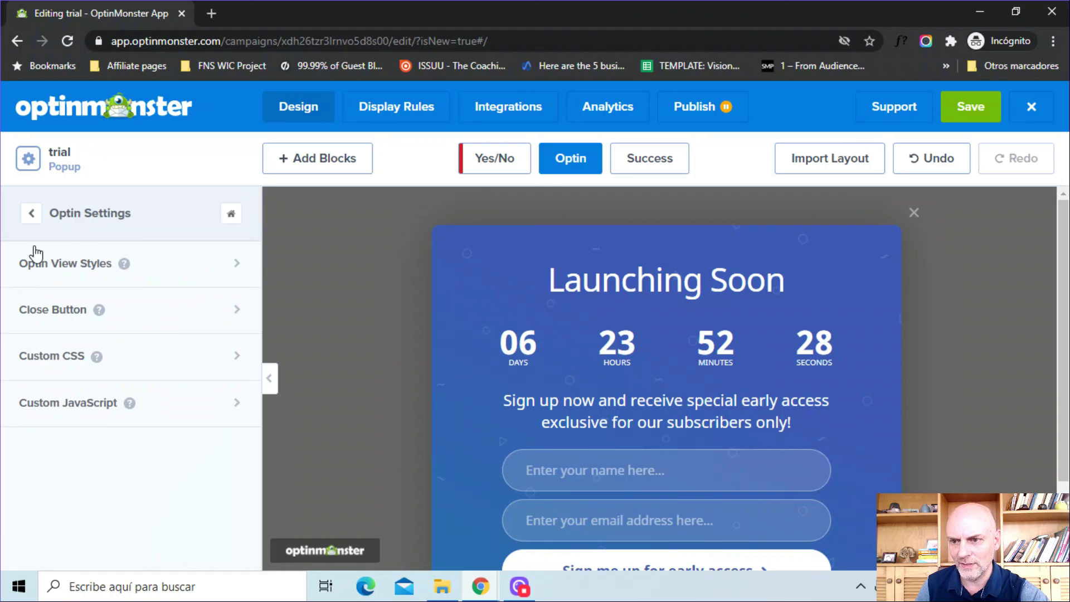
left_click(67, 404)
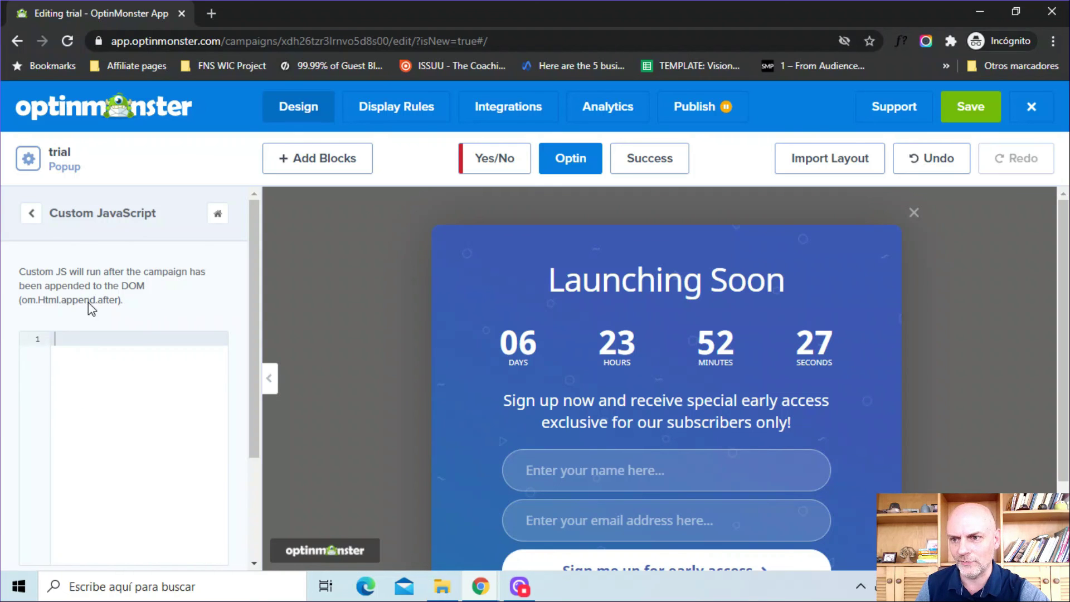
left_click(32, 216)
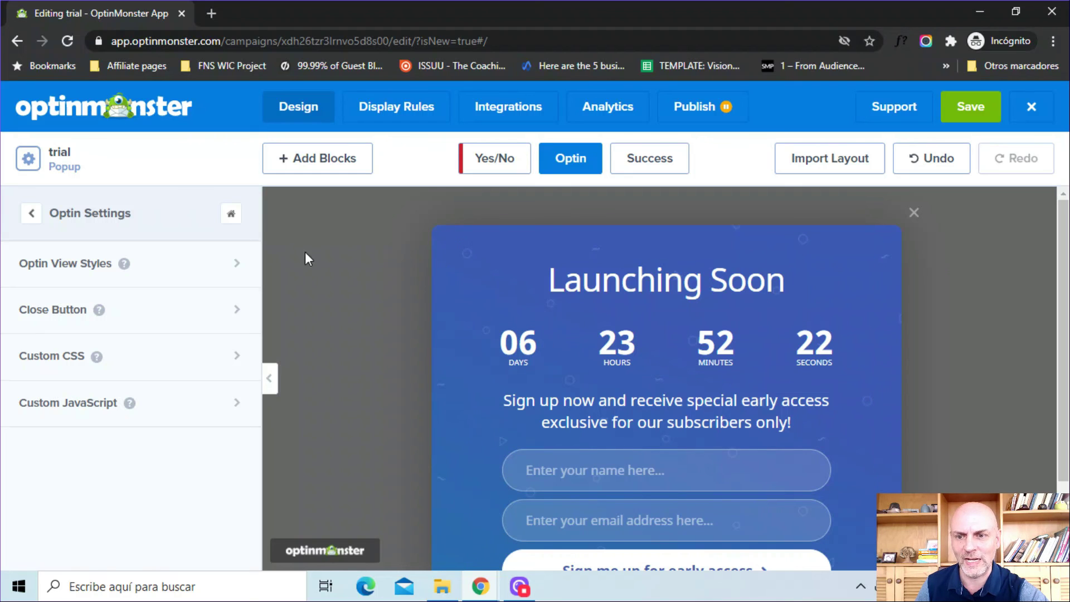
left_click(32, 213)
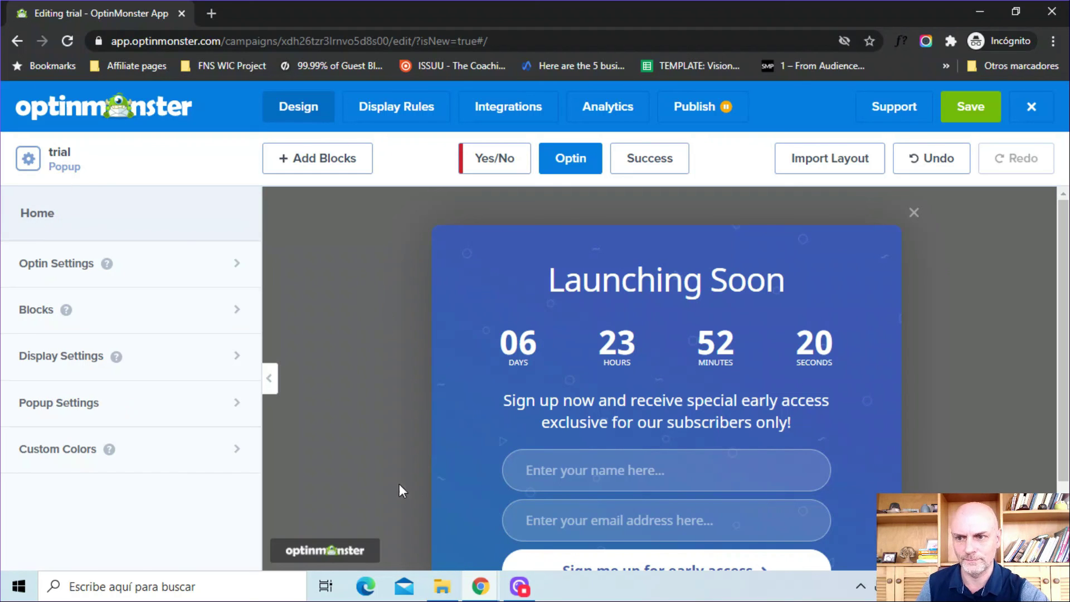
- Browse the available column and element blocks, including those outside the current plan, and return to the design home list
left_click(44, 320)
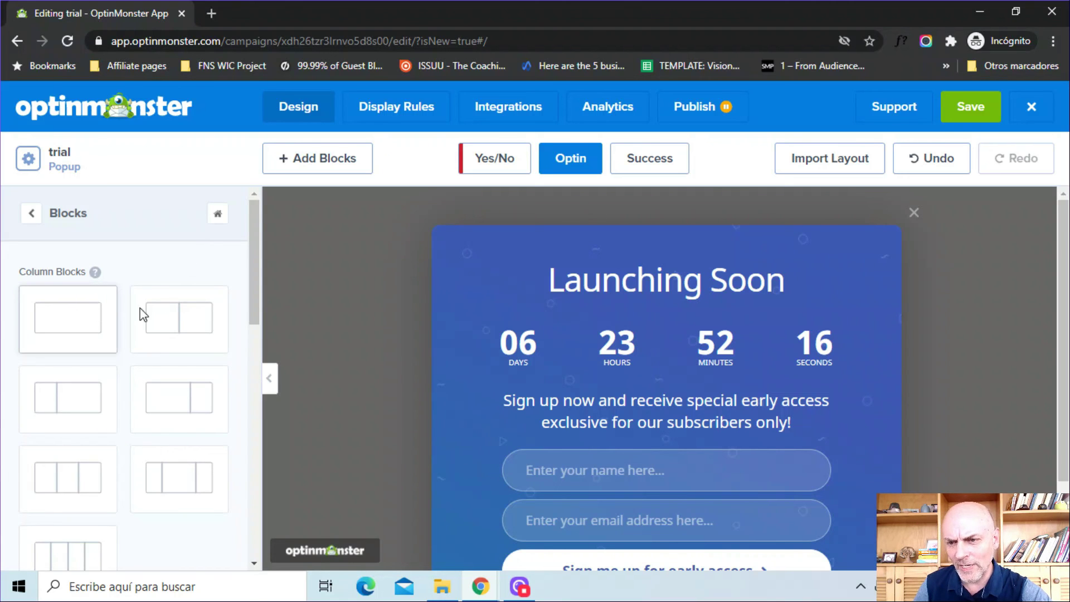
left_click_drag(223, 312, 170, 312)
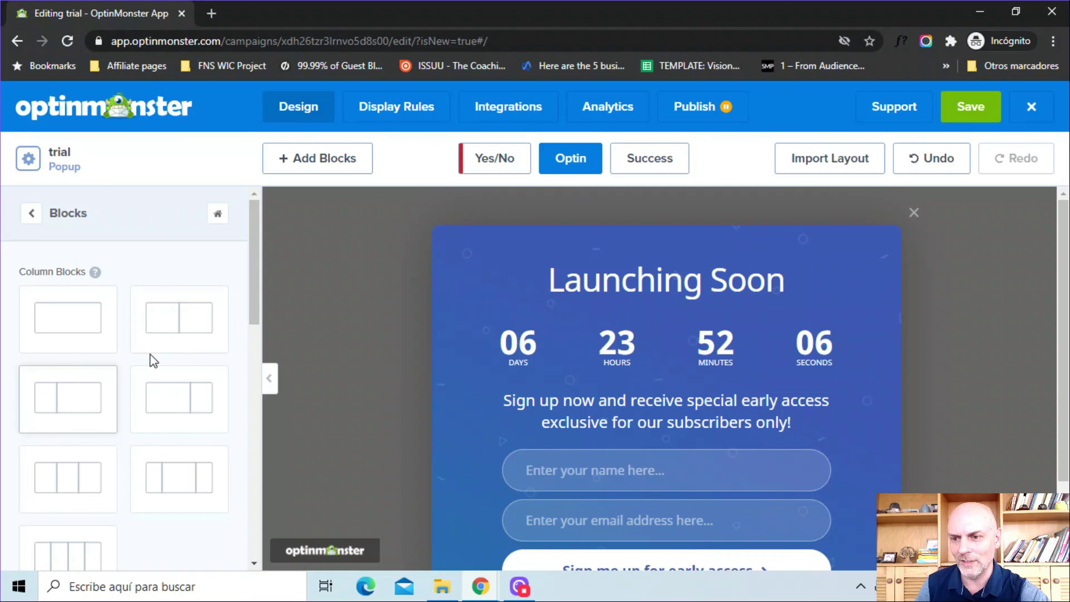
left_click_drag(252, 292, 231, 405)
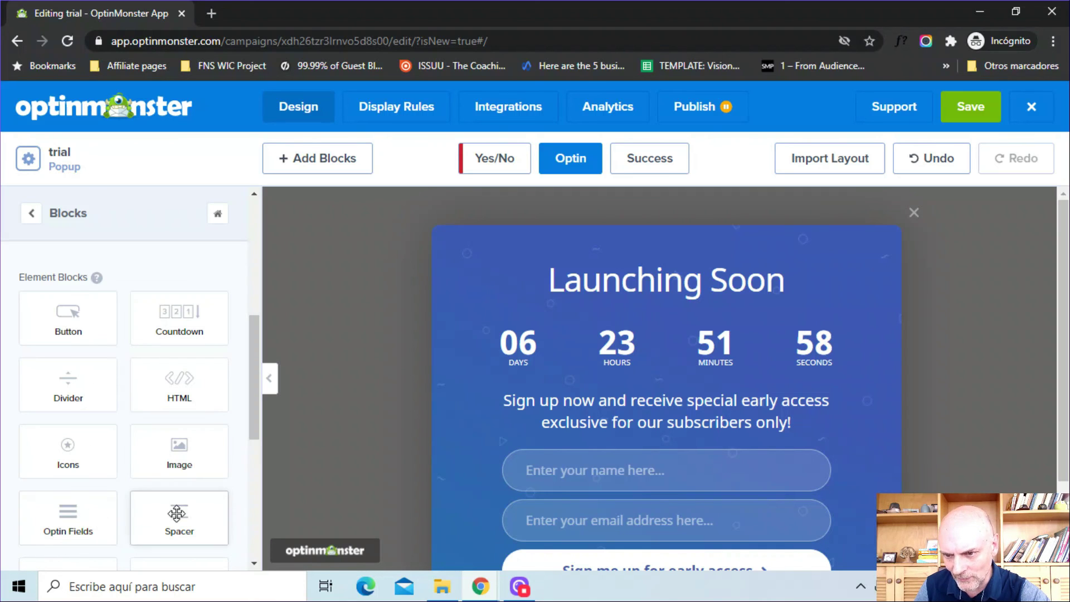
left_click_drag(253, 419, 243, 513)
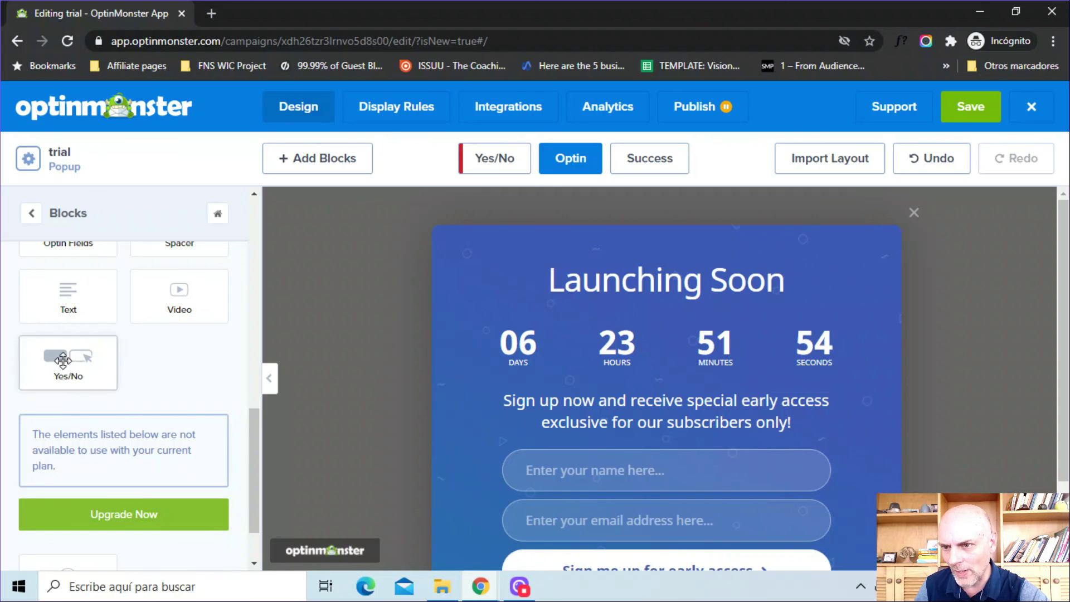
scroll(255, 473, "down", 1)
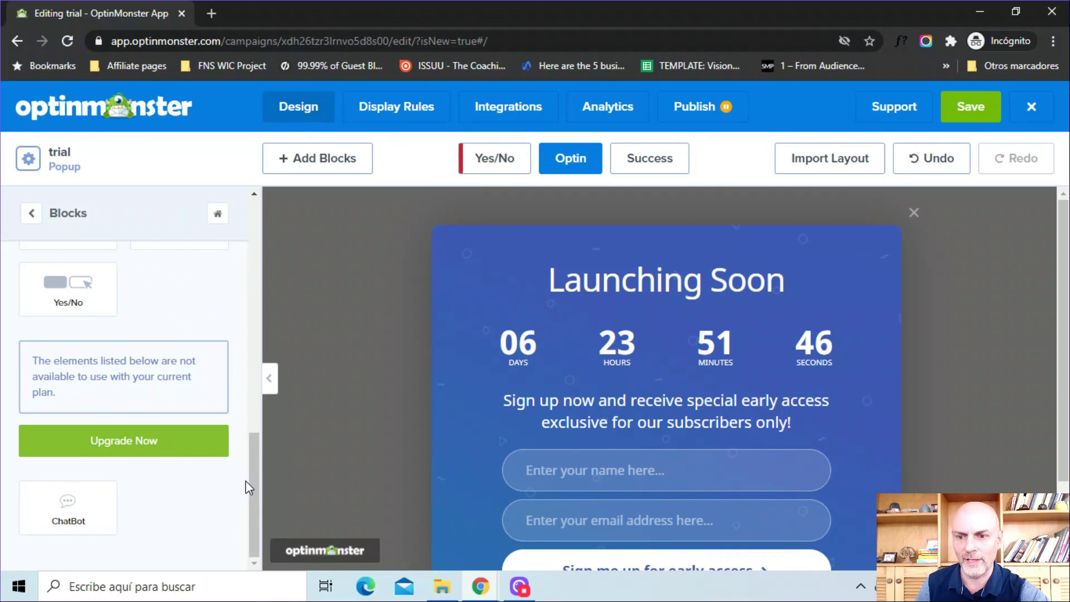
left_click_drag(249, 479, 243, 419)
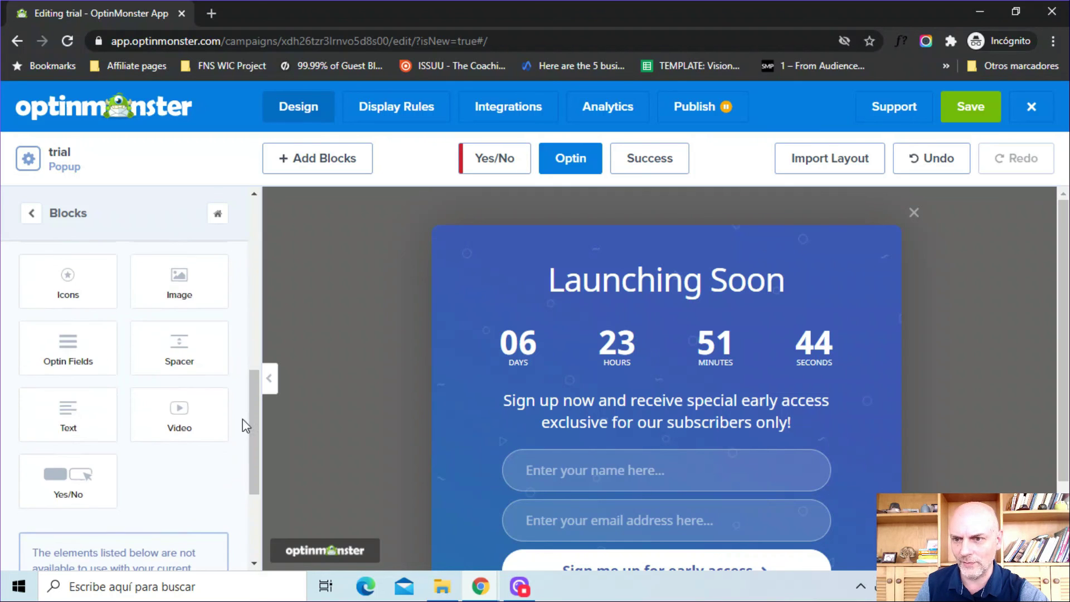
mouse_move(181, 348)
left_mouse_down()
mouse_move(553, 363)
mouse_move(193, 352)
left_mouse_up()
left_click_drag(252, 407, 256, 169)
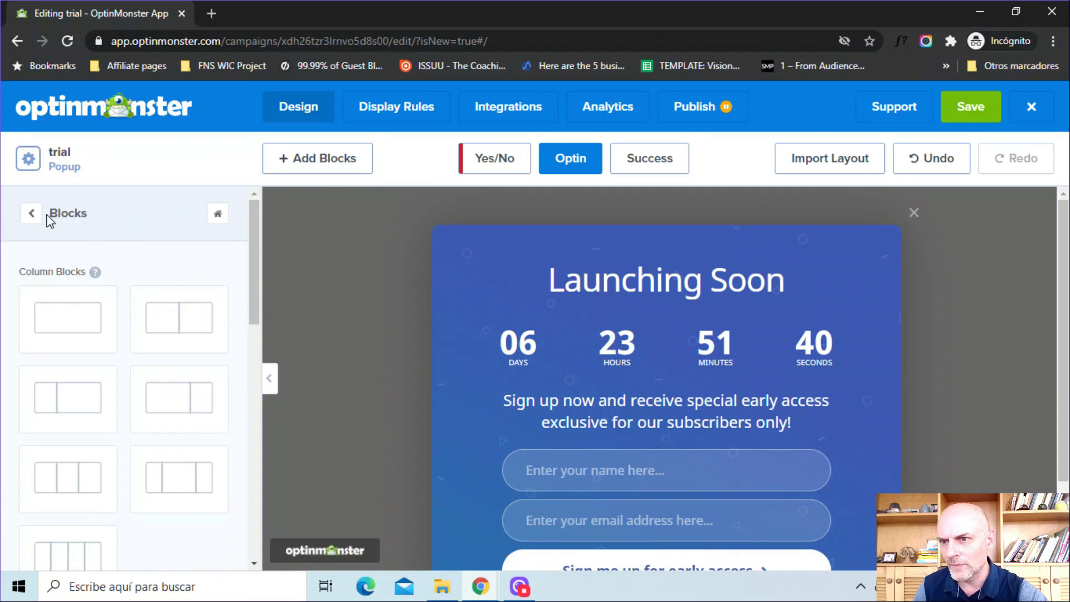
left_click(32, 213)
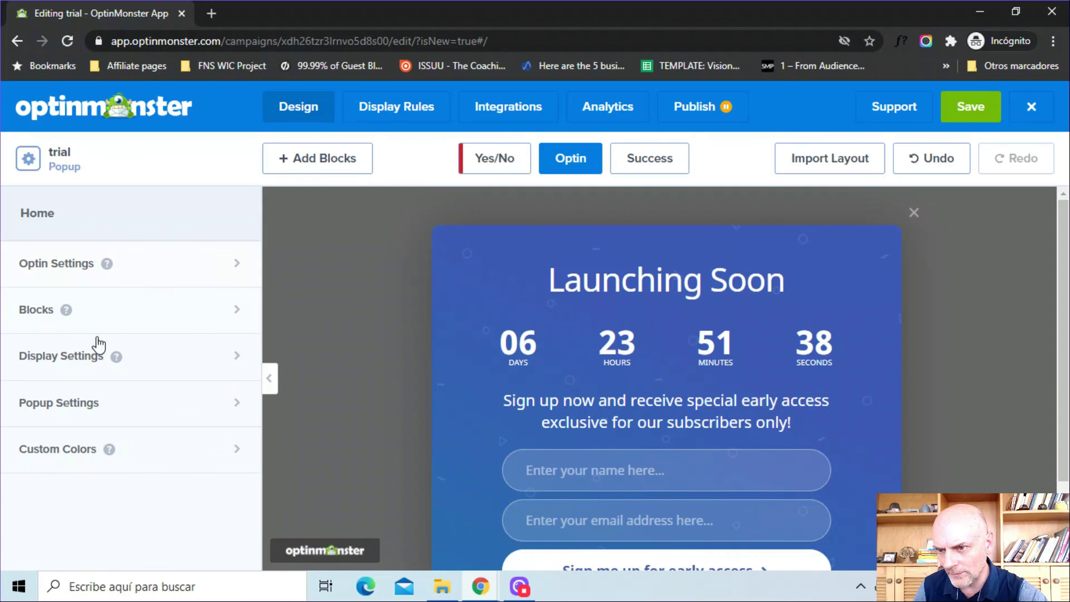
- Open the Display Settings and examine the choices for reshowing the campaign after it has been closed or converted
left_click(65, 359)
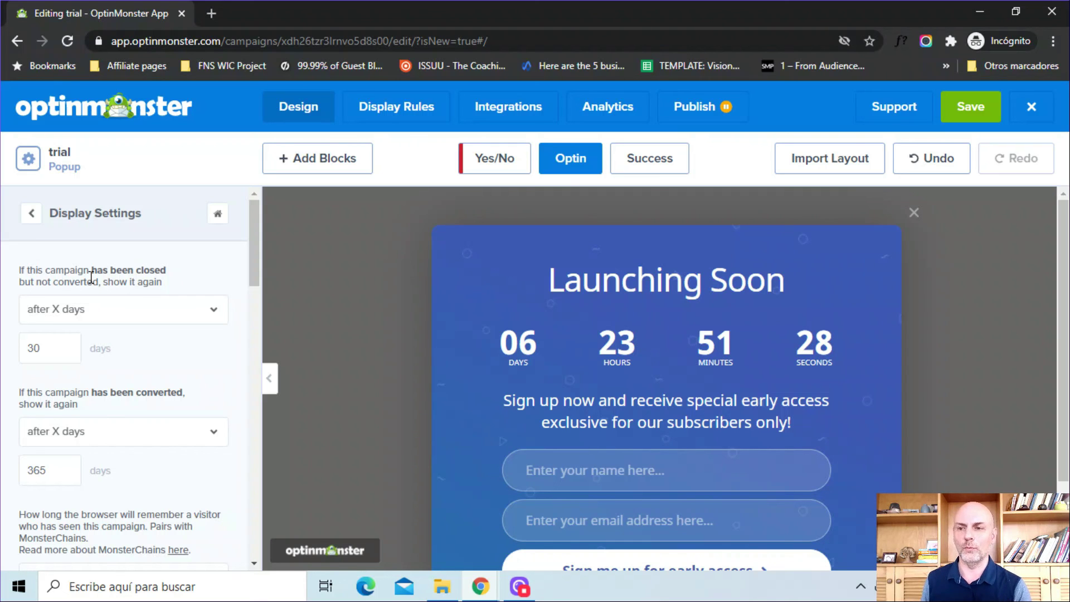
left_click(67, 311)
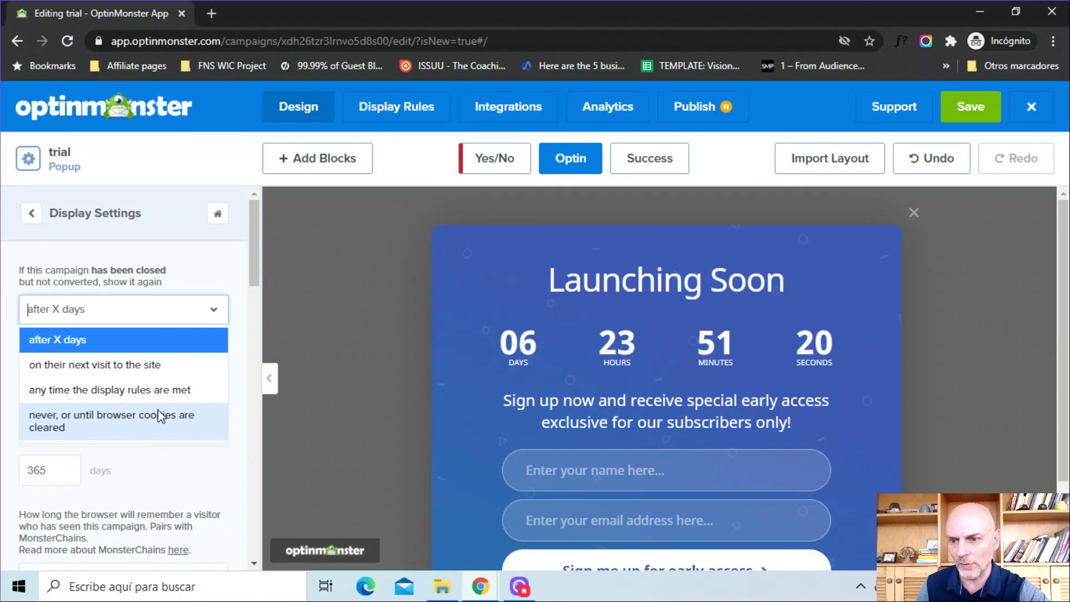
left_click(200, 252)
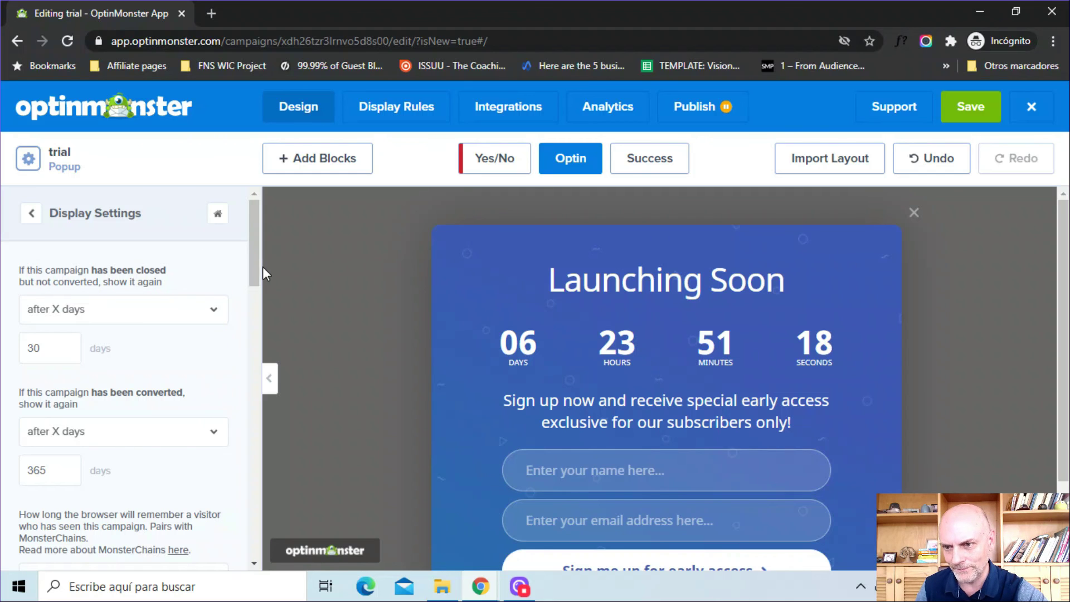
left_click_drag(255, 270, 250, 294)
left_click(172, 321)
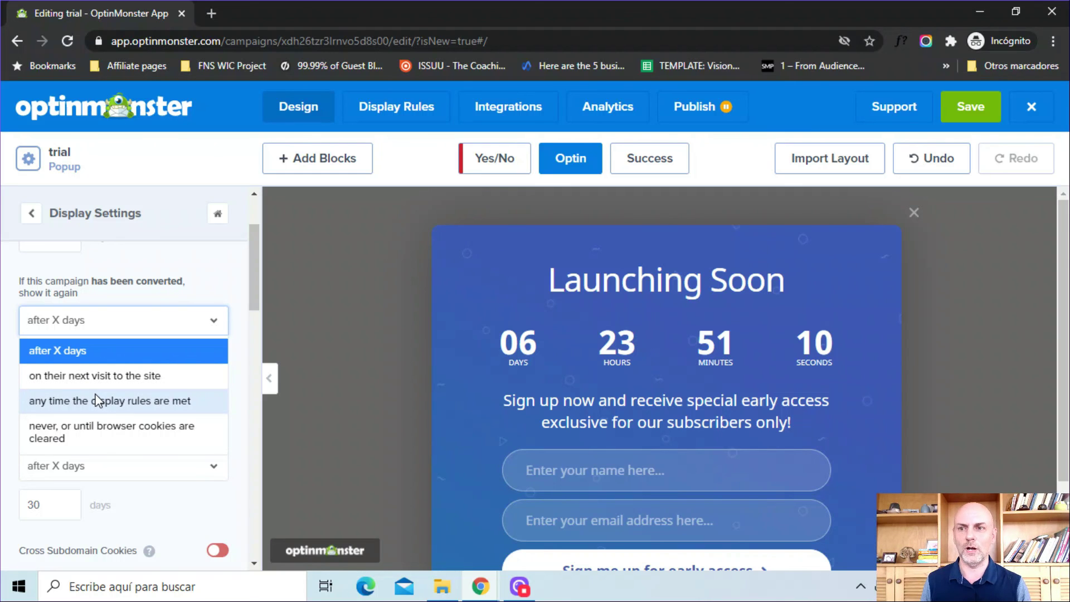
left_click(259, 291)
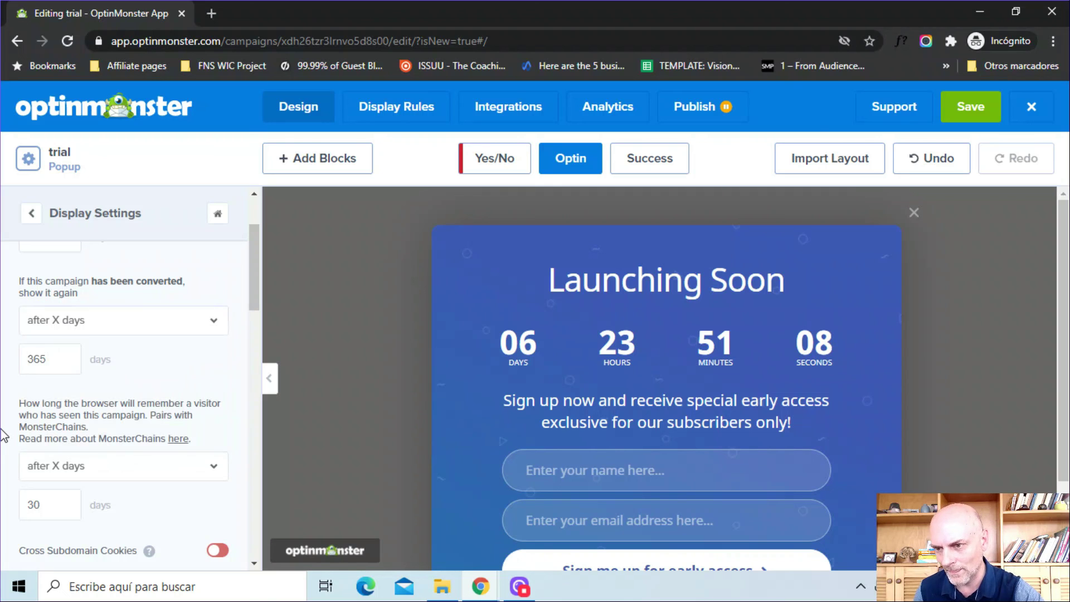
- Review the visitor-memory duration, Cross Subdomain Cookies and Campaign Container Width settings
left_click_drag(255, 290, 254, 320)
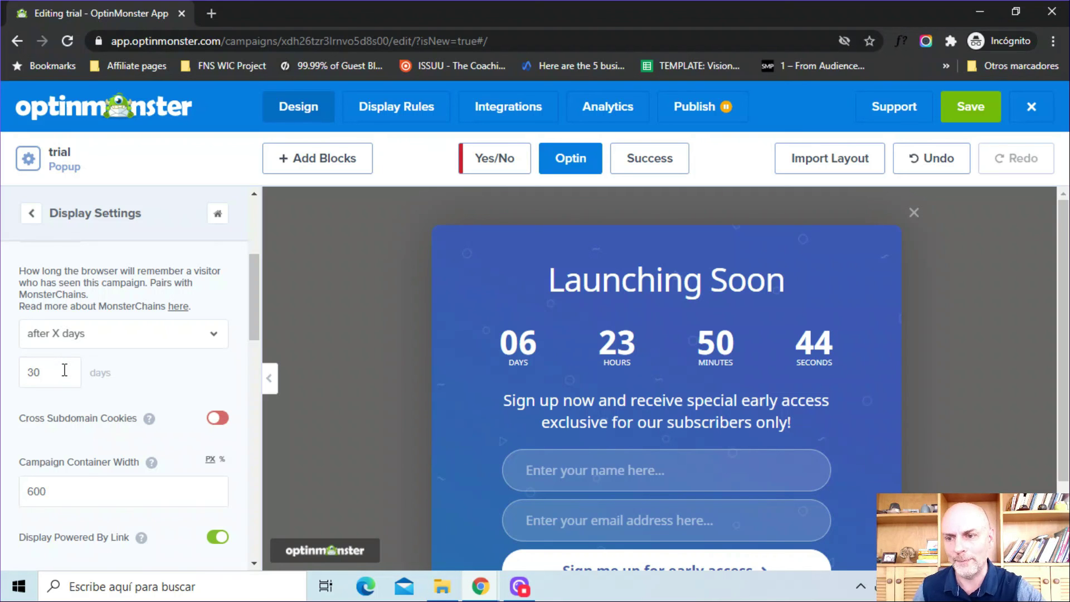
left_click_drag(253, 316, 253, 349)
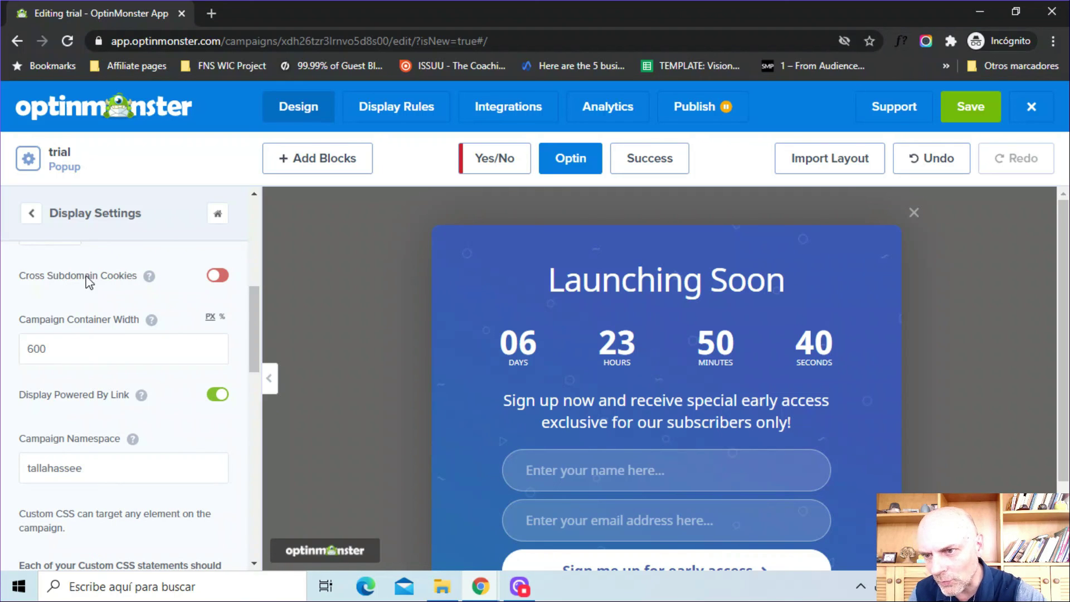
mouse_move(147, 285)
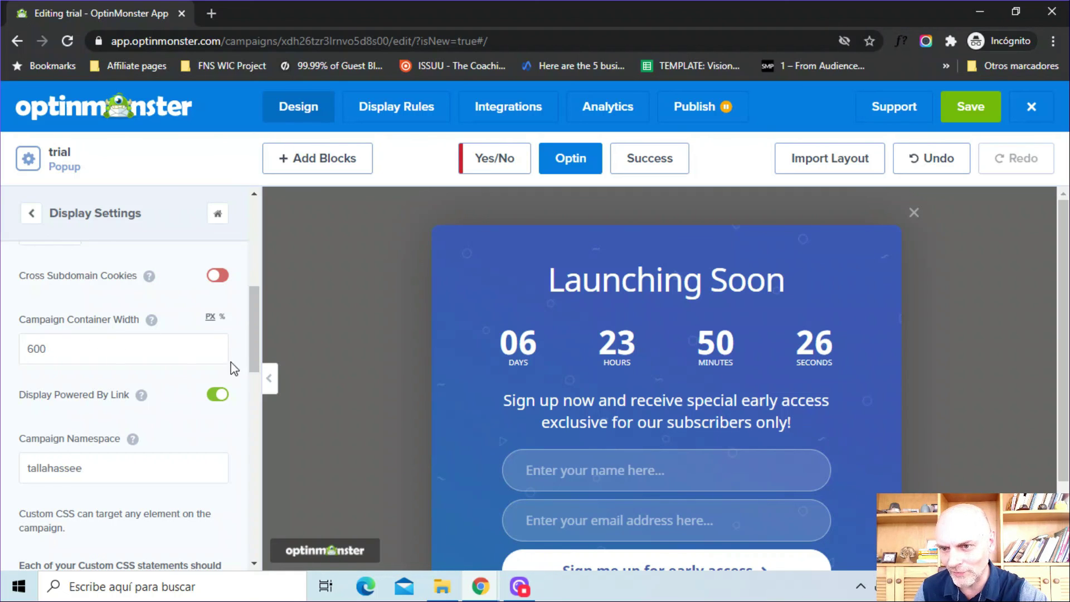
left_click_drag(254, 340, 252, 366)
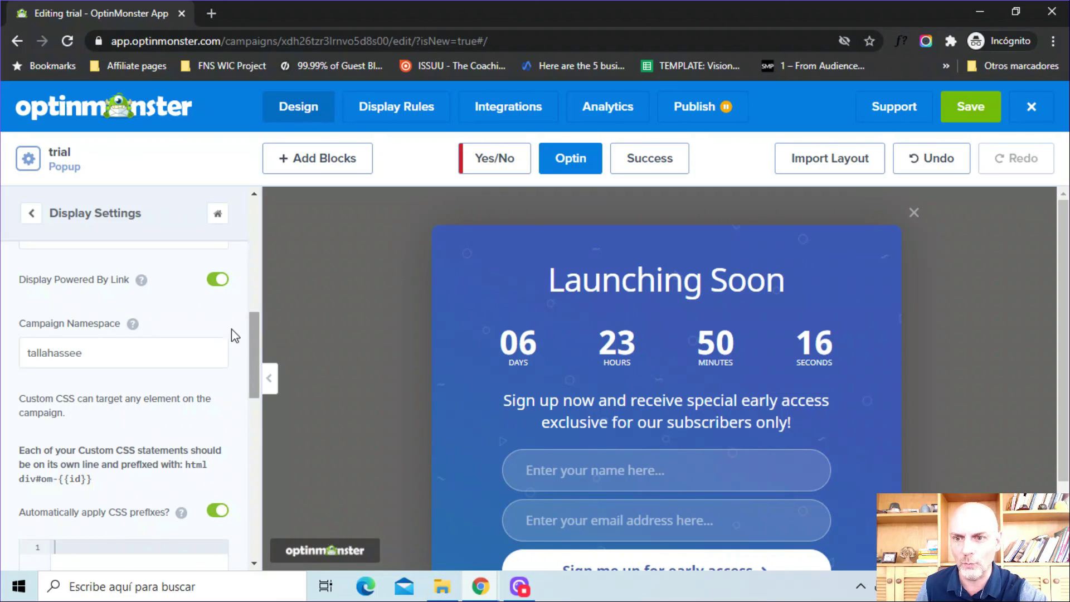
- Try switching off the Display Powered By Link option, and switch it back on
left_click(218, 283)
left_click(219, 290)
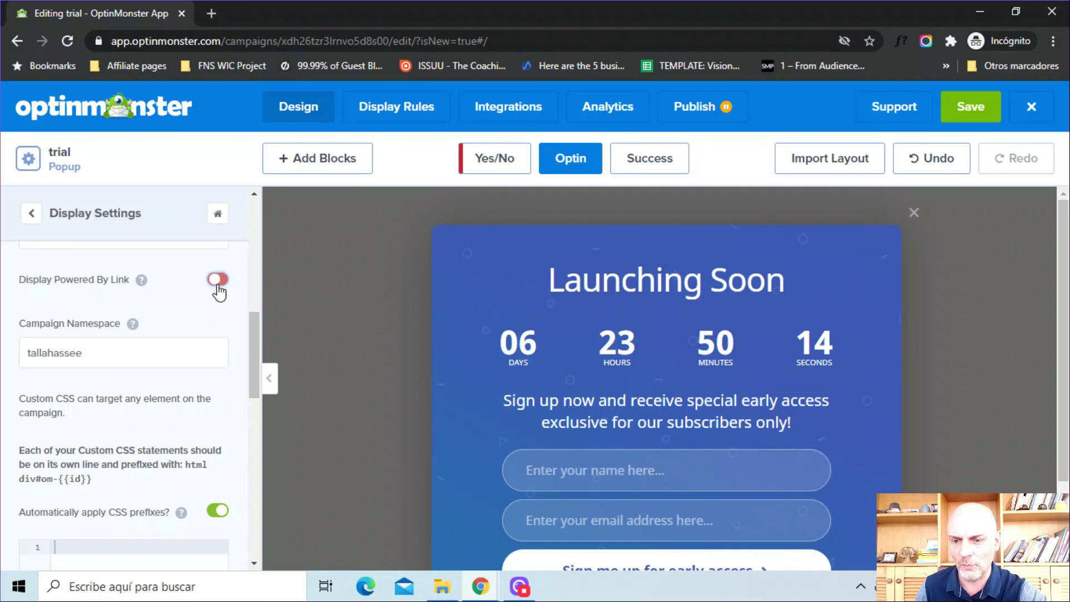
left_click(219, 290)
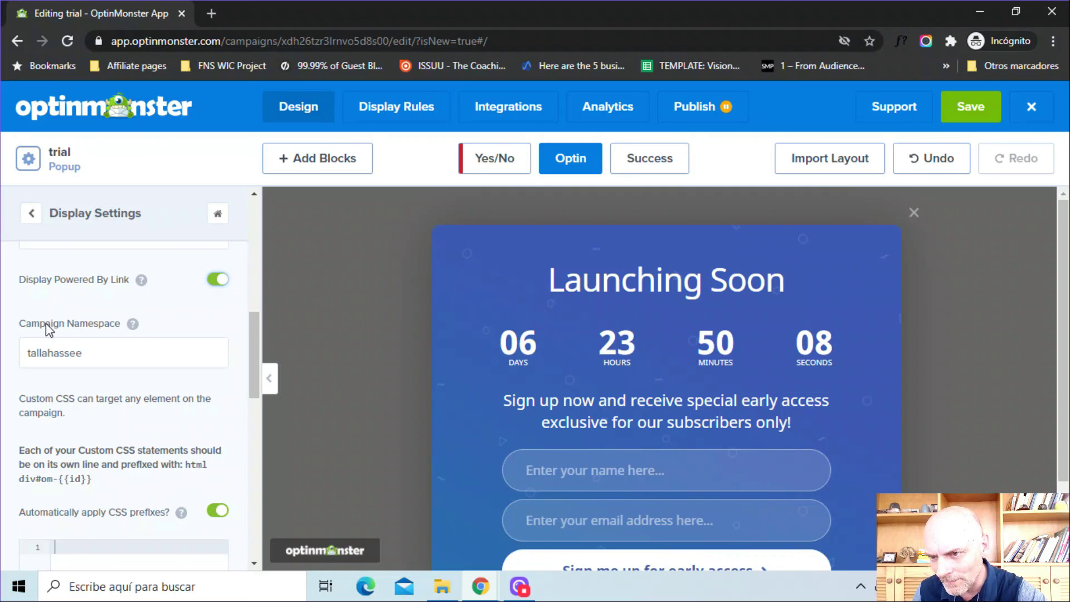
- Check the Campaign Namespace and Custom CSS sections of the Display Settings and return to the design home list
mouse_move(132, 323)
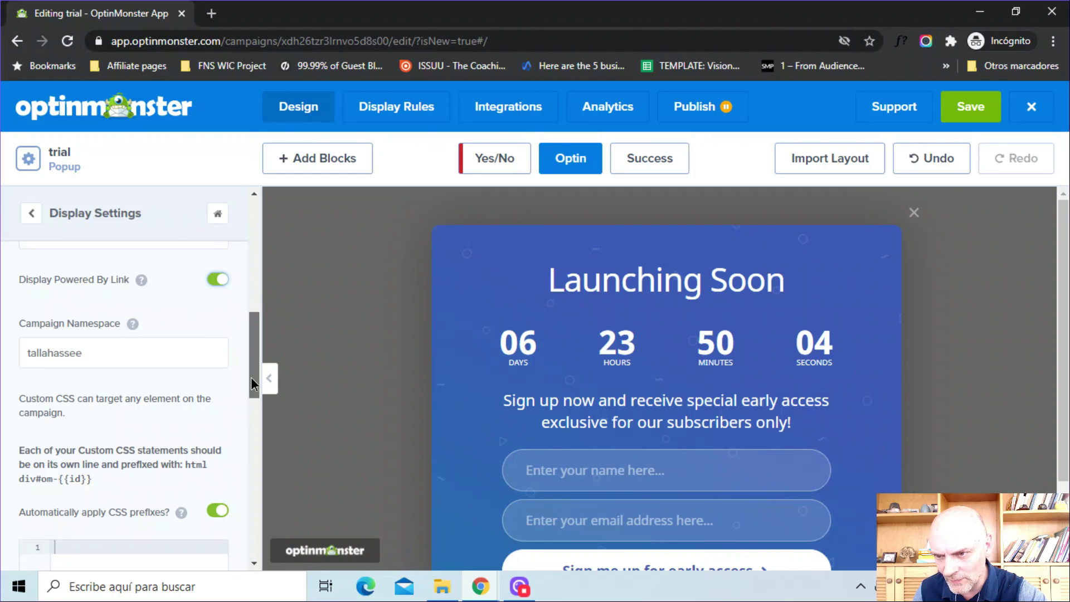
left_click_drag(250, 377, 249, 413)
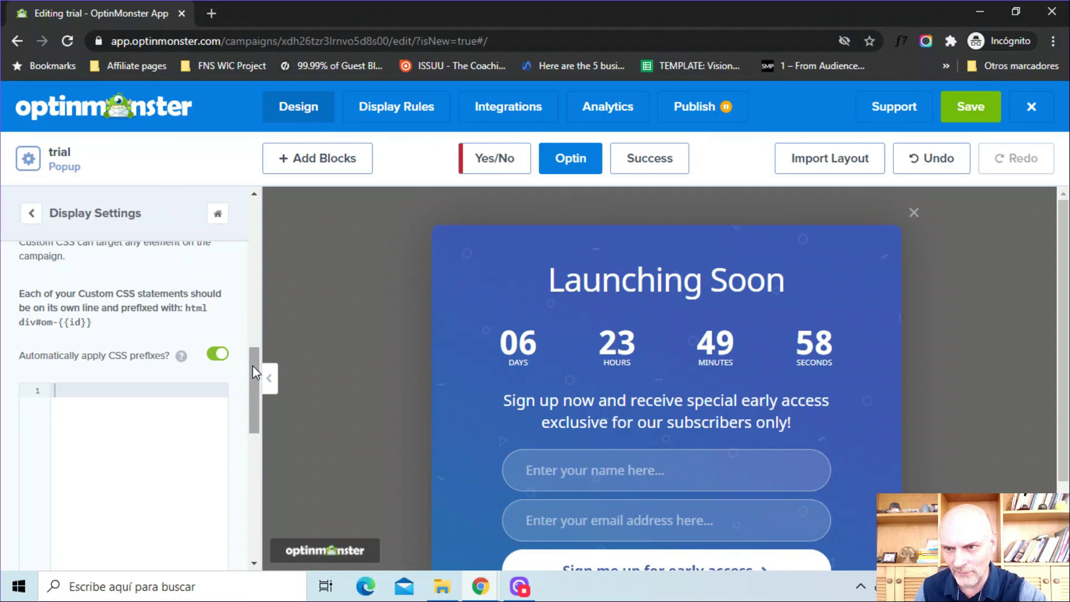
left_click_drag(253, 366, 140, 220)
left_click(33, 213)
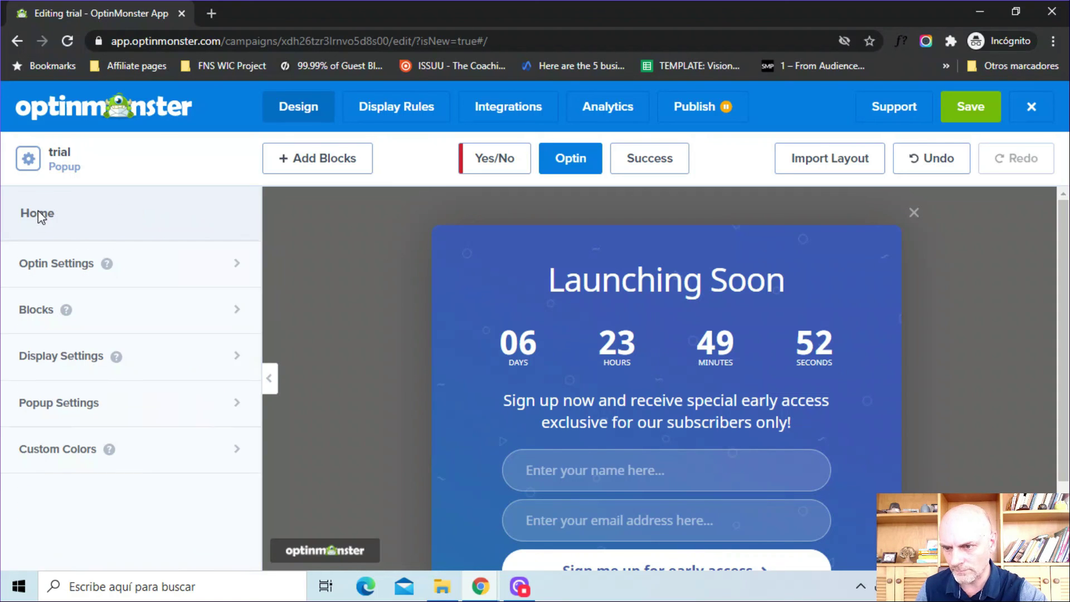
- Check the Close on background click option in Popup Settings and the color profile options in Custom Colors, returning to the home list
left_click(75, 406)
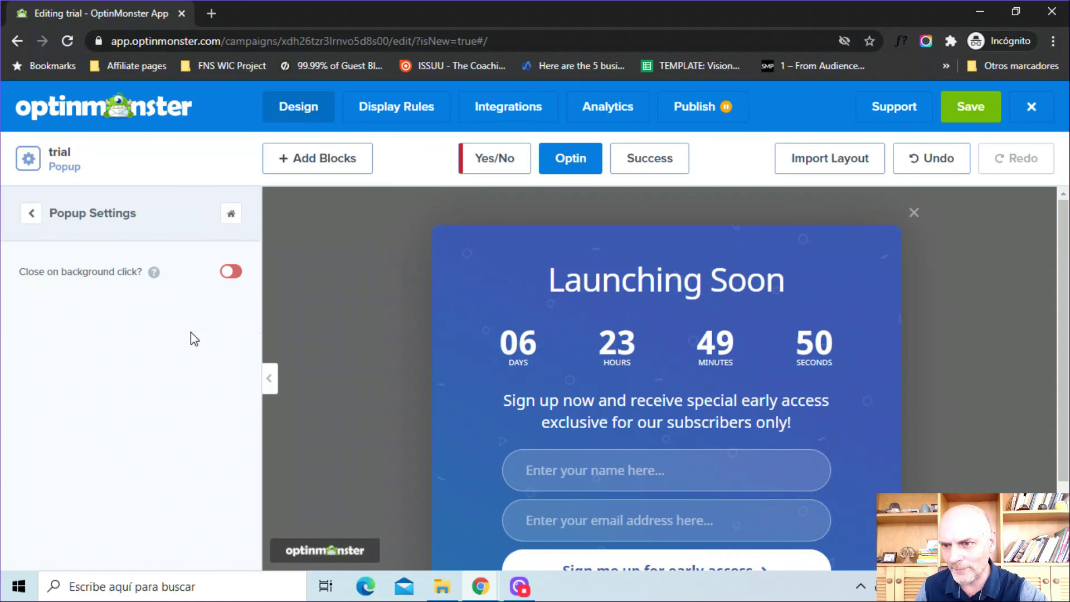
left_click(236, 279)
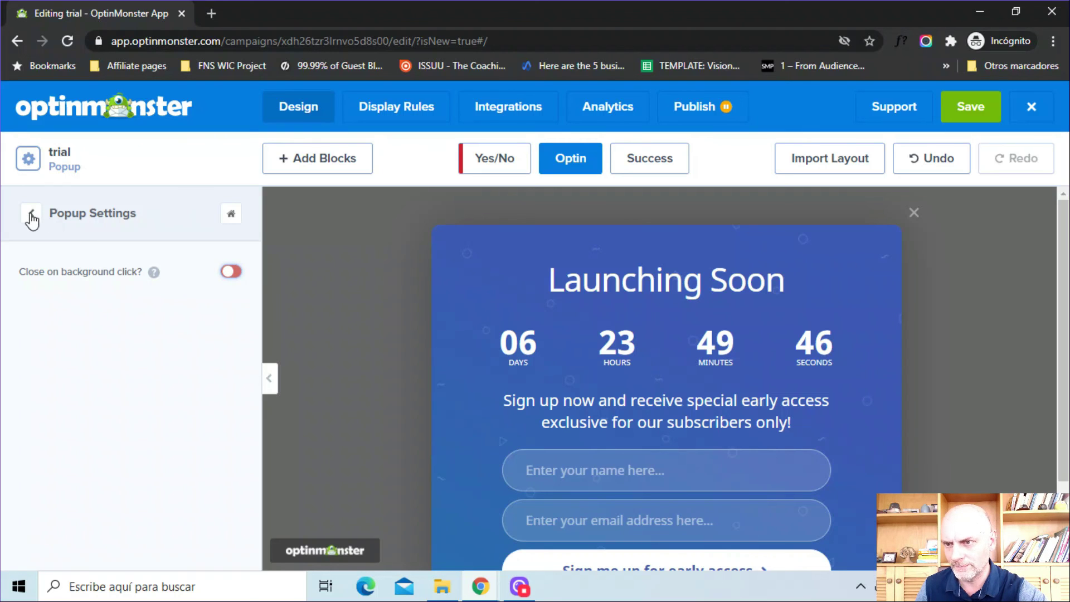
left_click(32, 215)
left_click(56, 445)
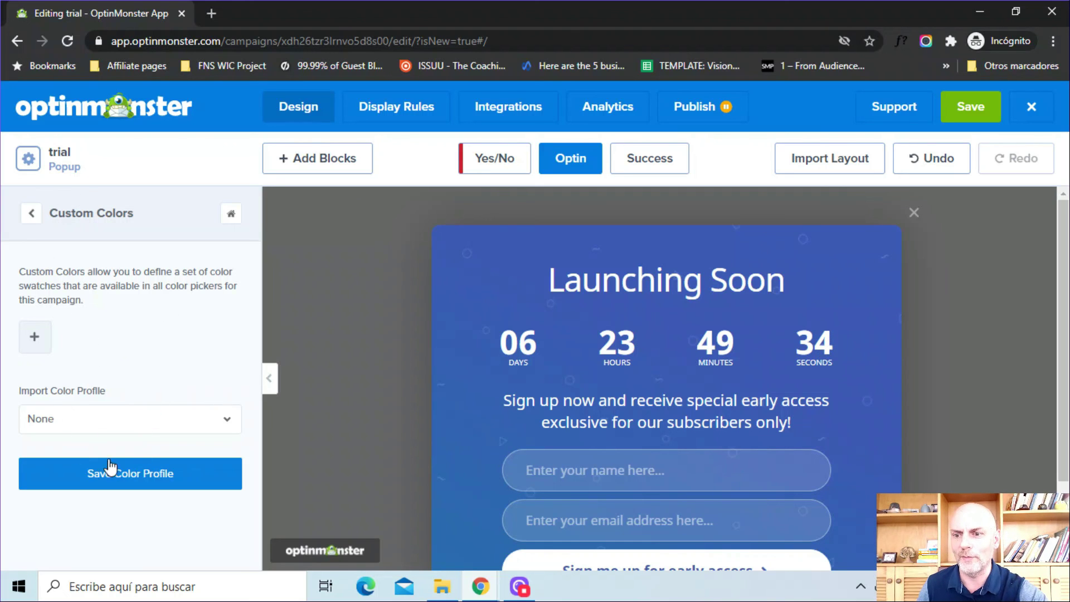
left_click(29, 216)
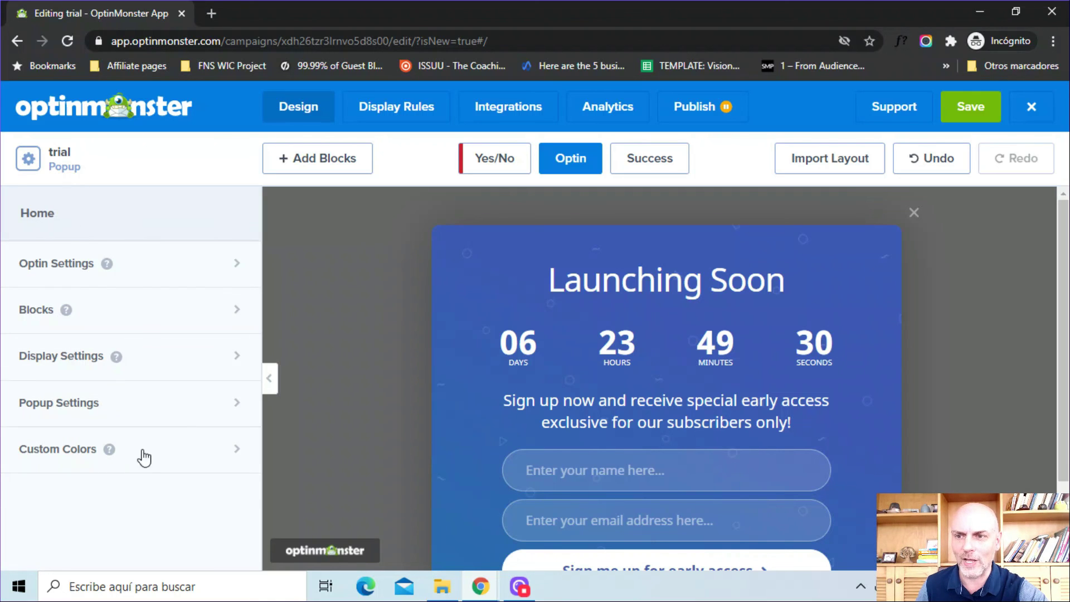
- Select the Launching Soon heading and look over the popup's blocks from the heading down to the social icons
mouse_move(516, 333)
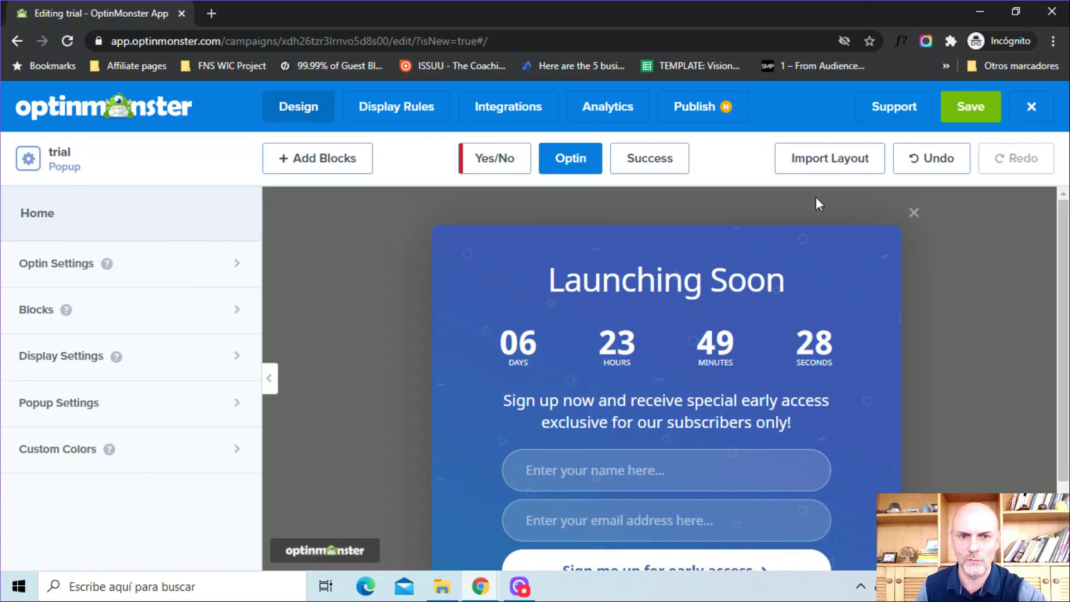
mouse_move(450, 305)
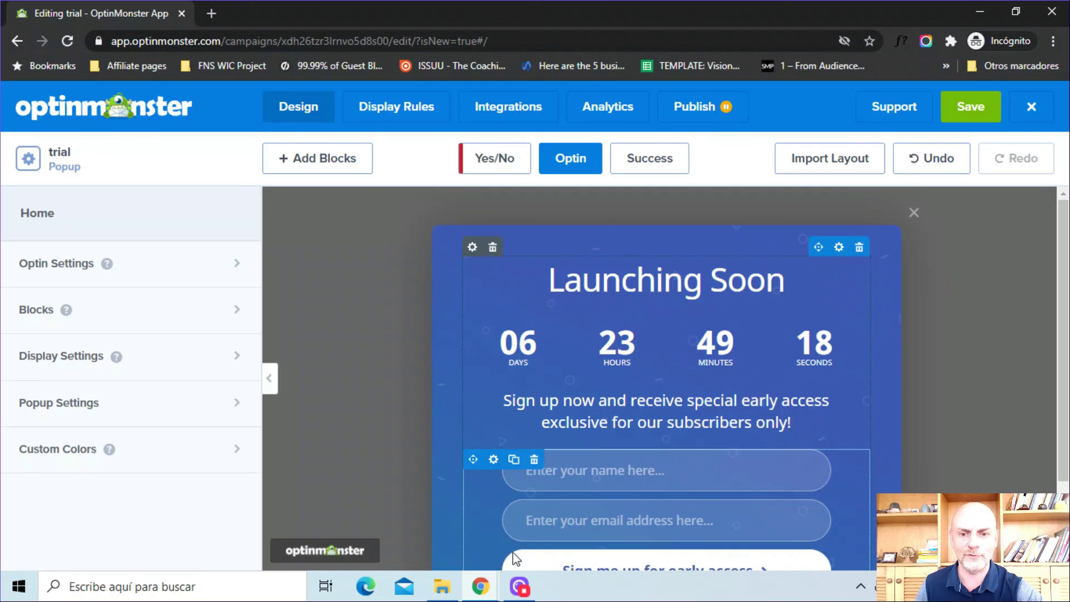
left_click(468, 301)
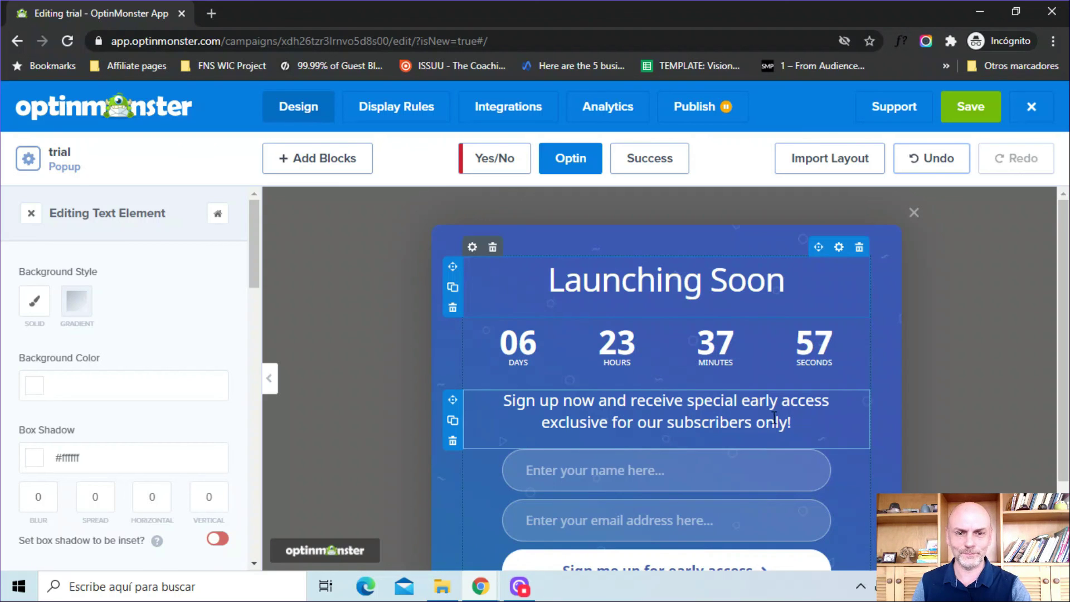
scroll(1066, 485, "down", 2)
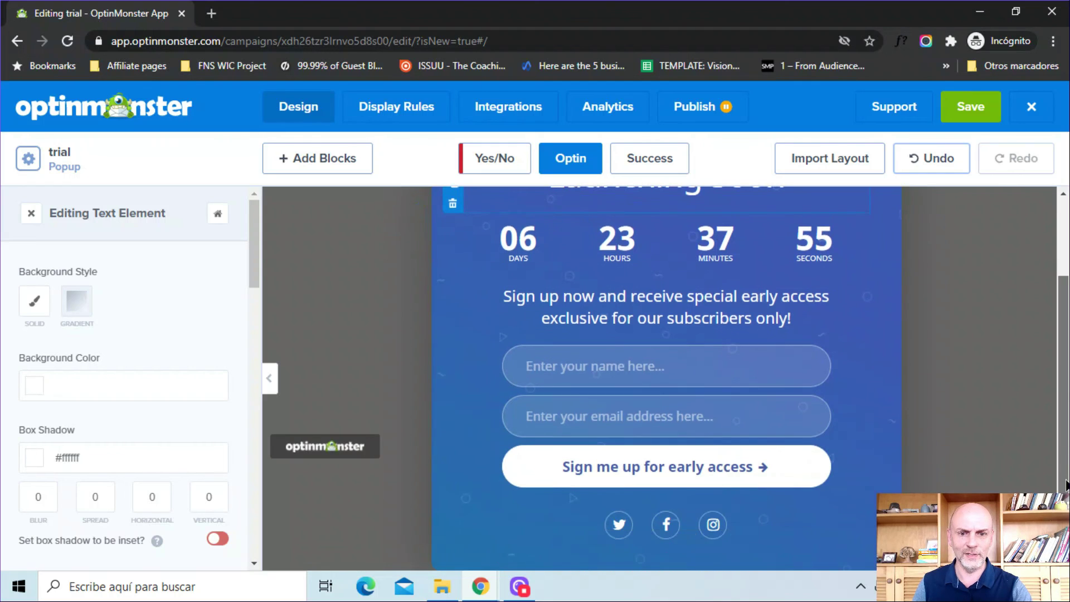
mouse_move(672, 533)
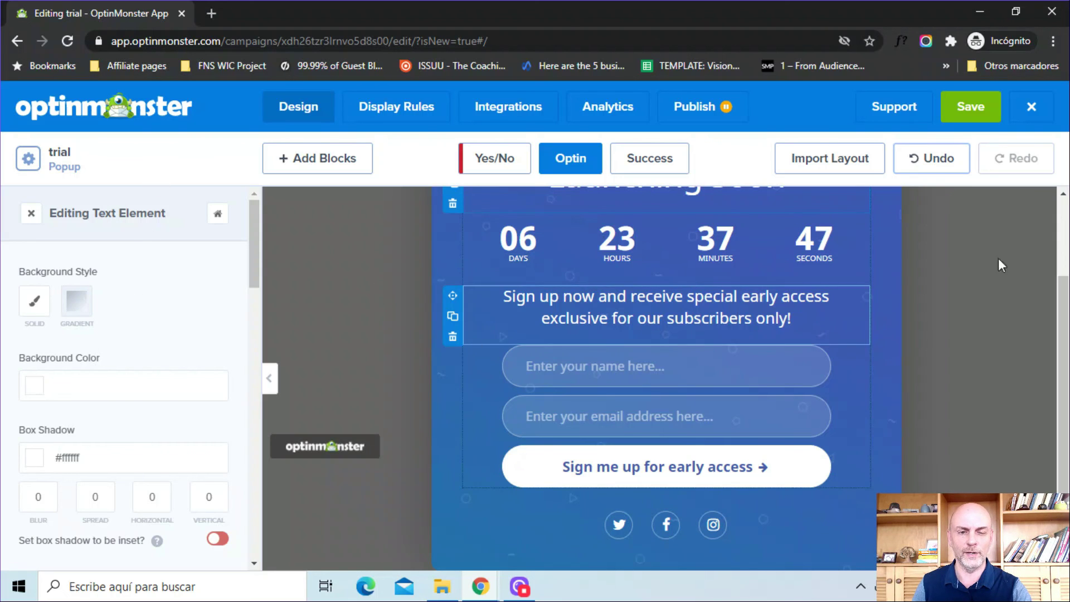
scroll(1061, 335, "up", 2)
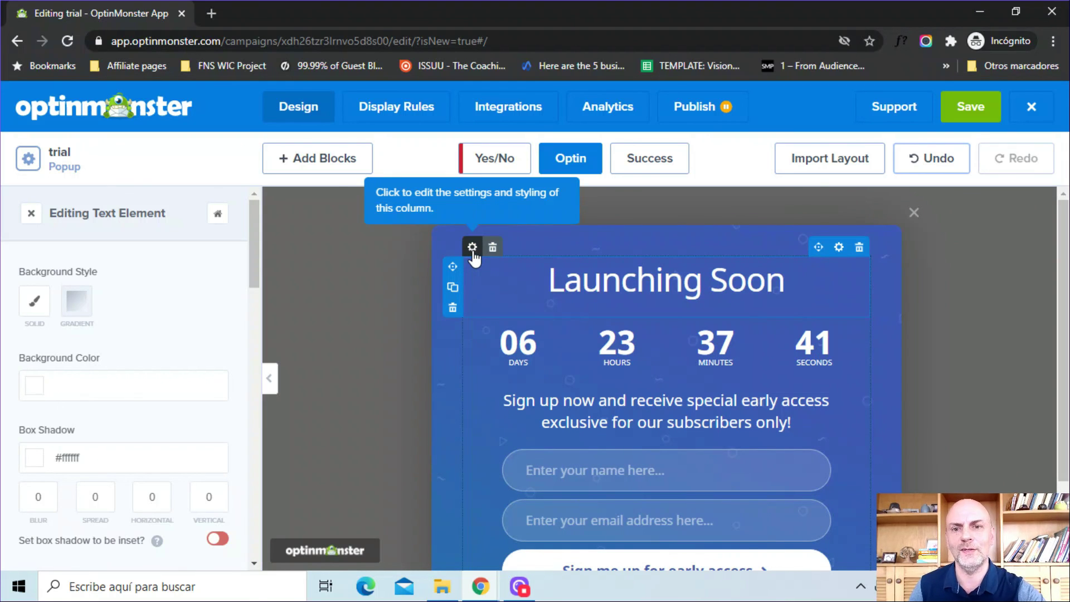
- Open the settings of the column holding the heading and review its background, border radius, padding and margin options
left_click(472, 247)
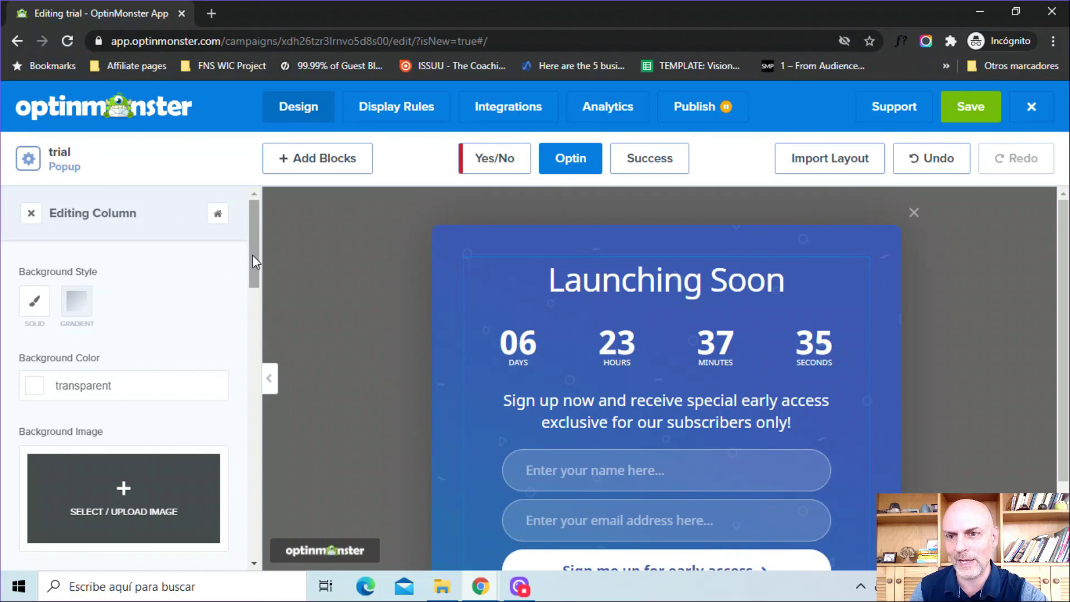
left_click_drag(252, 255, 248, 436)
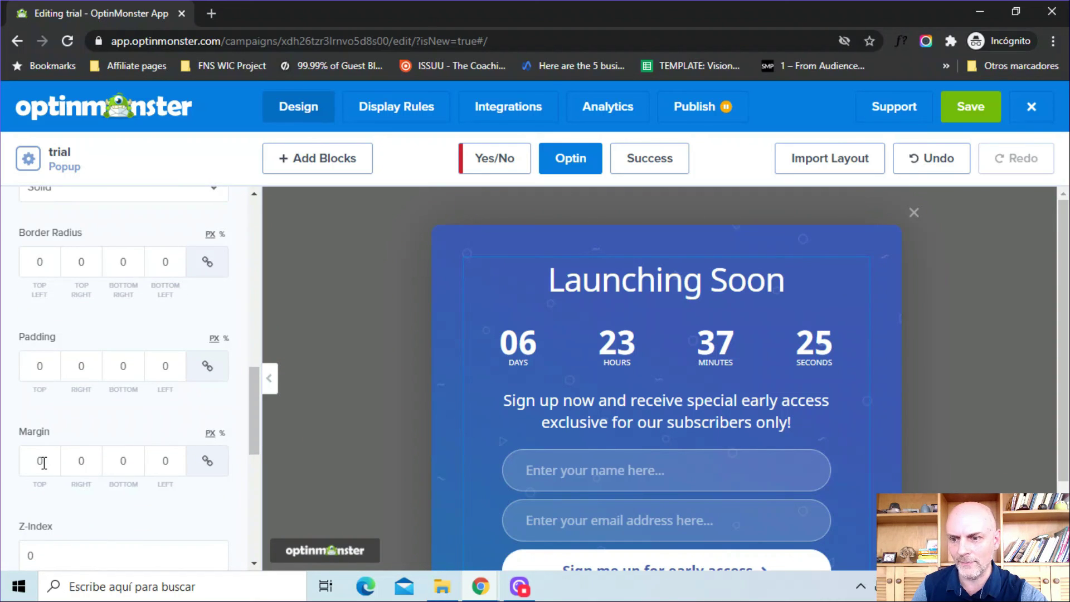
left_click_drag(250, 406, 252, 246)
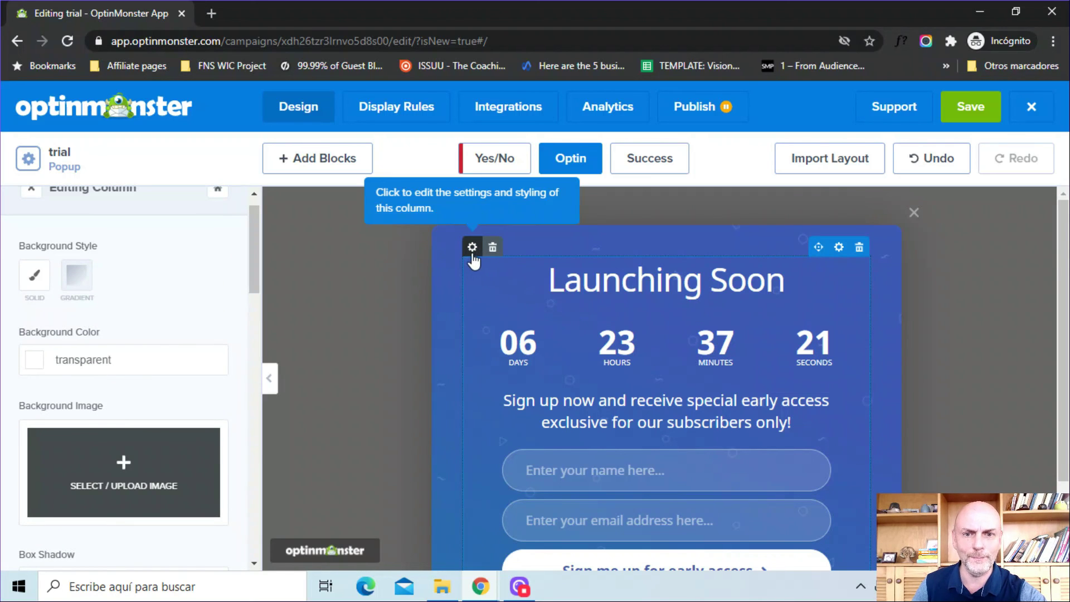
- Open the settings of the heading's row and review its Row Alignment choices, background options and move handle
left_click(838, 249)
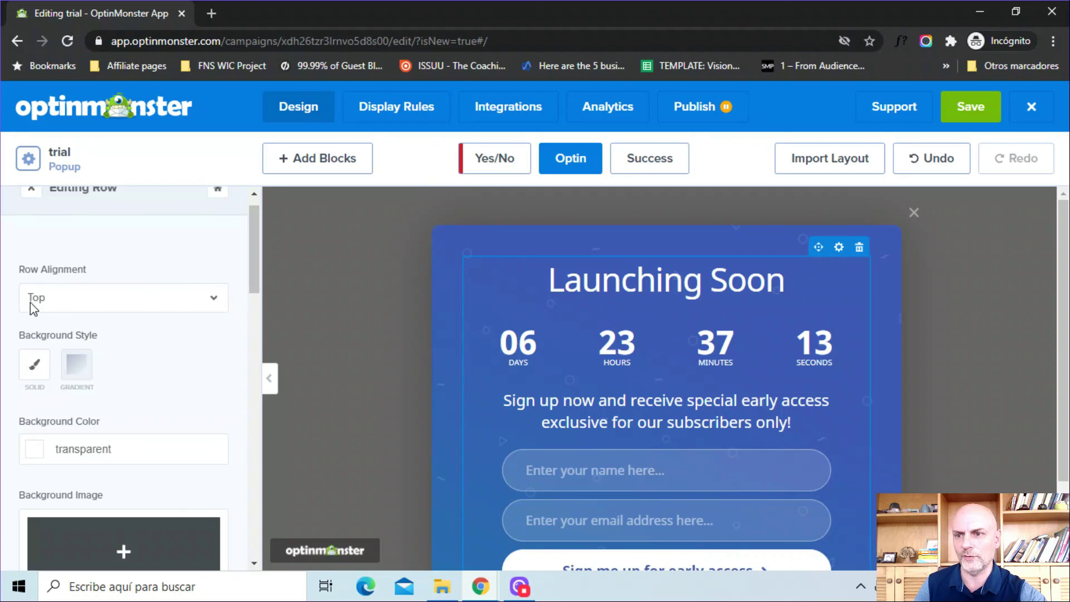
left_click(61, 299)
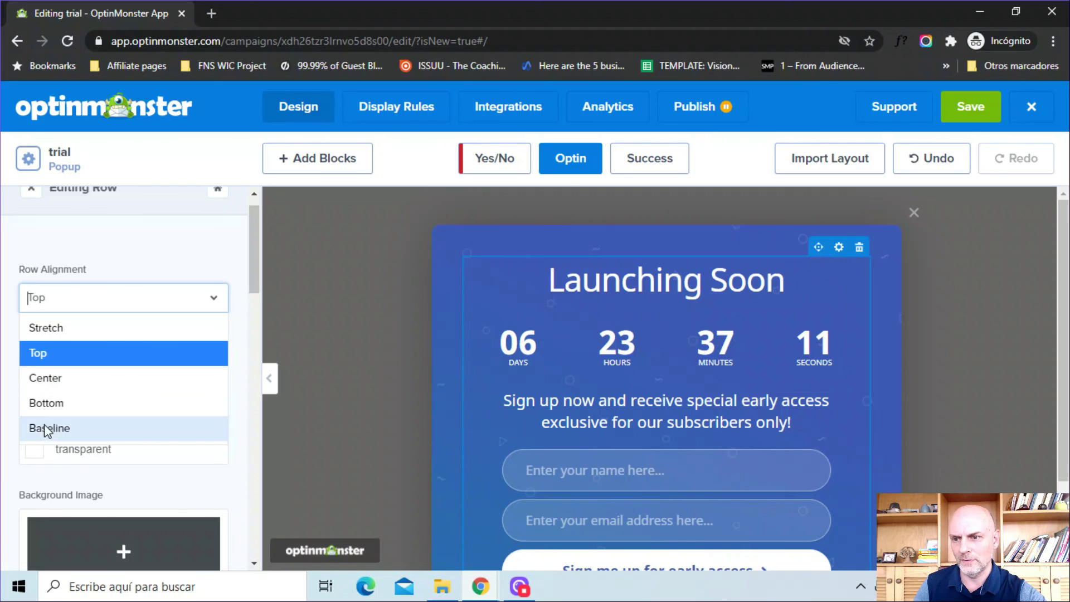
left_click(136, 258)
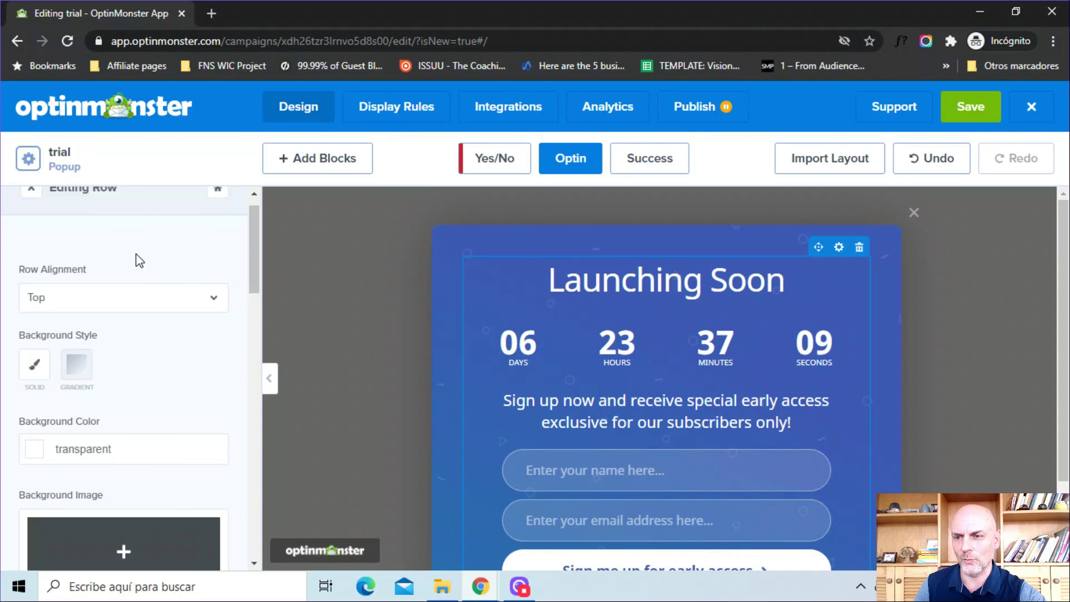
left_click_drag(255, 269, 231, 240)
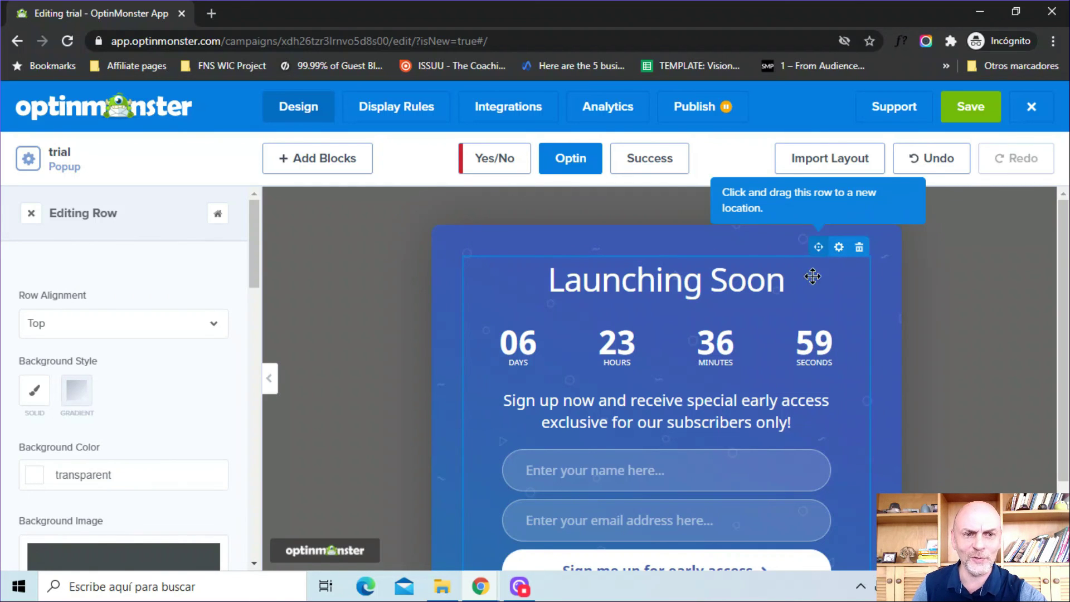
left_click_drag(813, 276, 814, 247)
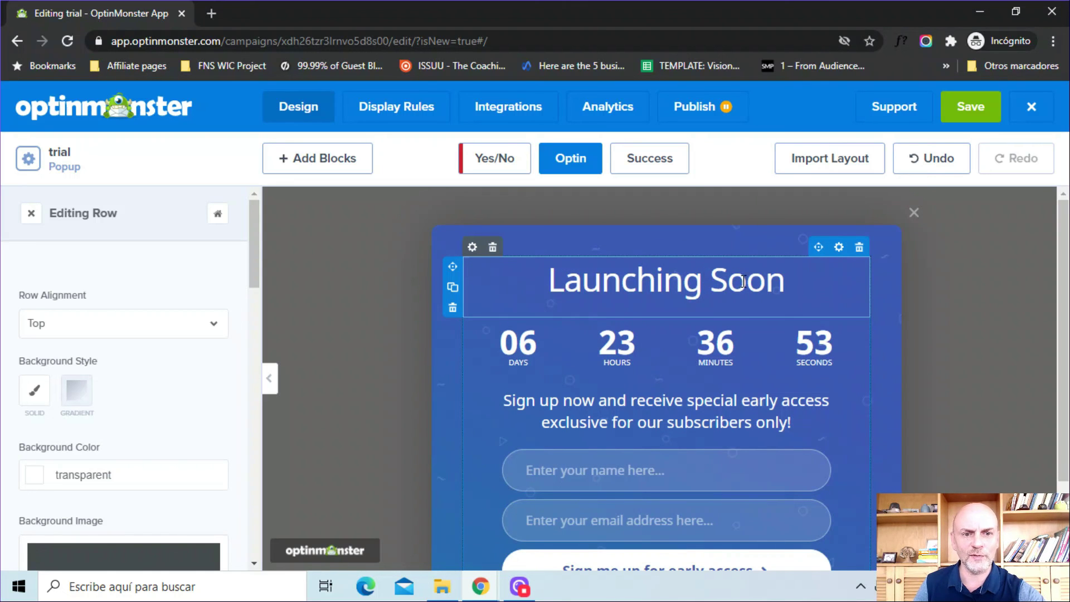
- Change the popup heading's wording to "Launching soon" with a lowercase s
left_click(781, 287)
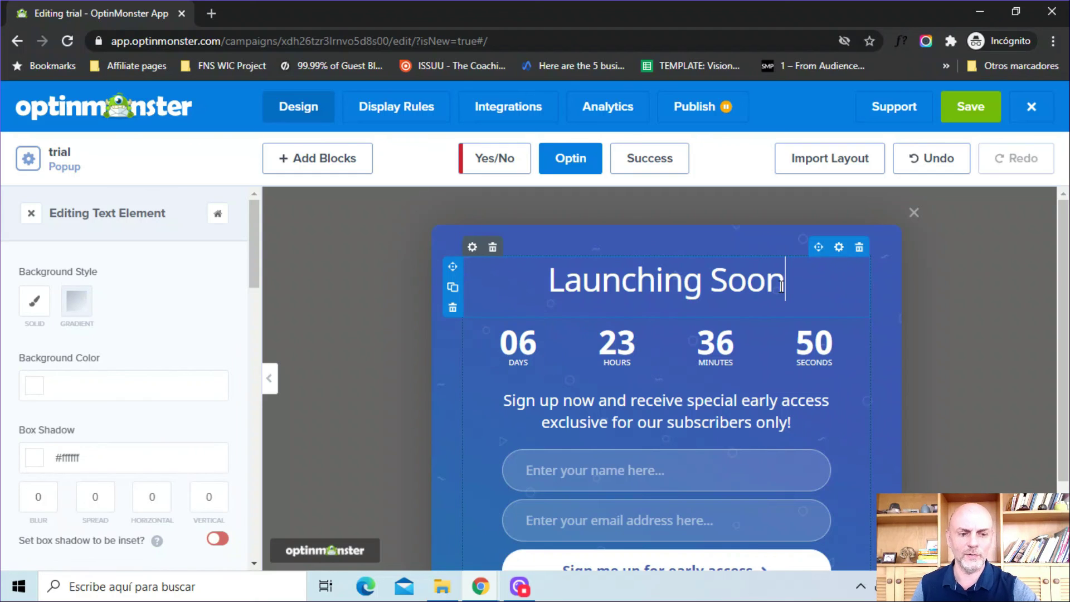
key("BackSpace")
key("BackSpace")
key("BackSpace")
key("BackSpace")
type("soon")
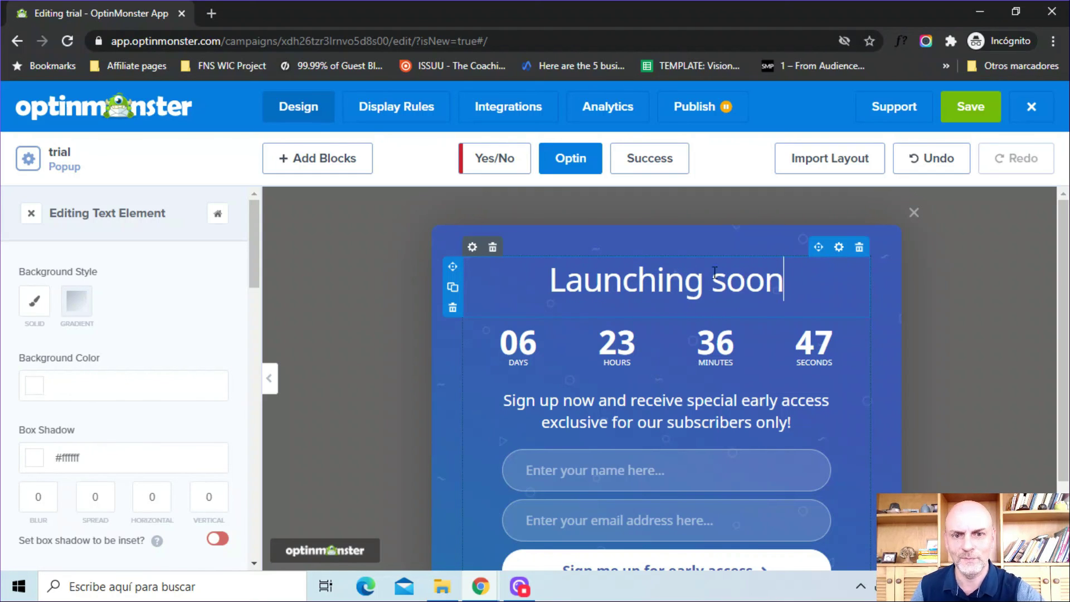
left_click(510, 290)
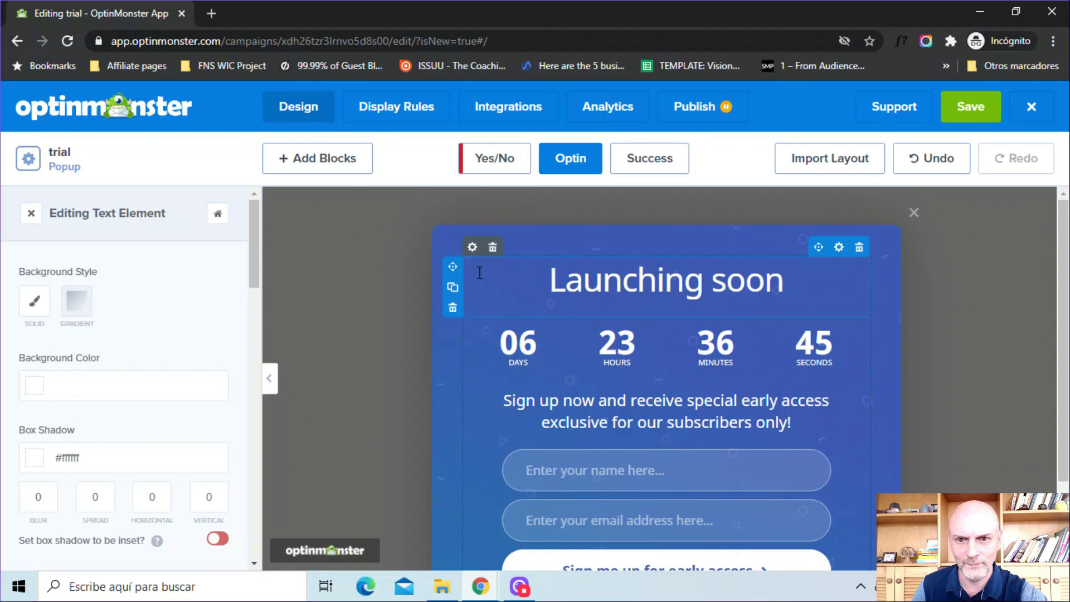
- Try moving the heading below the countdown timer, and undo the move
left_click_drag(452, 267, 479, 365)
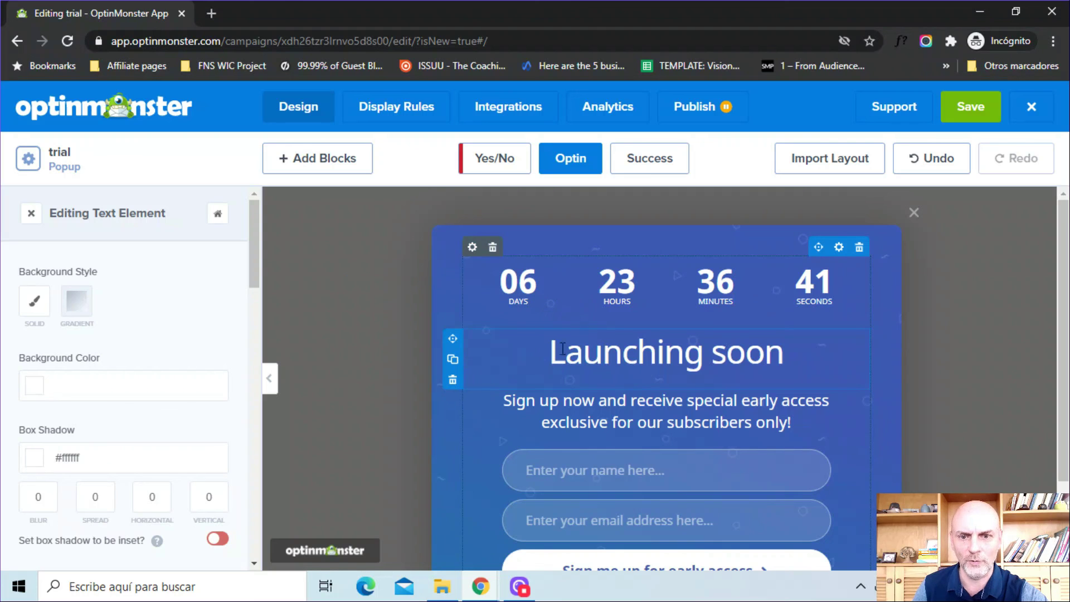
left_click(928, 162)
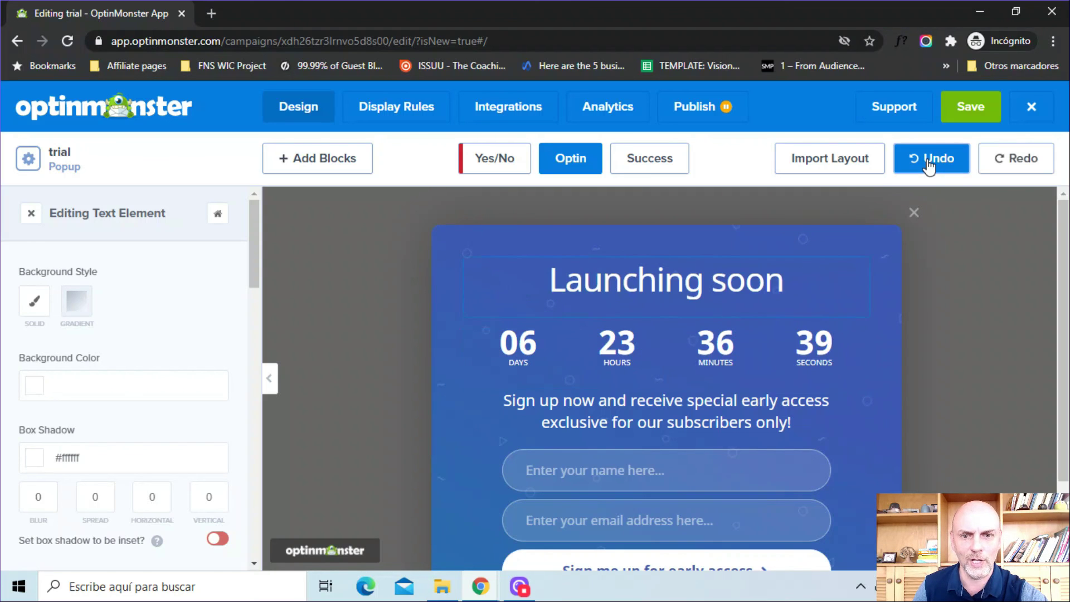
mouse_move(454, 284)
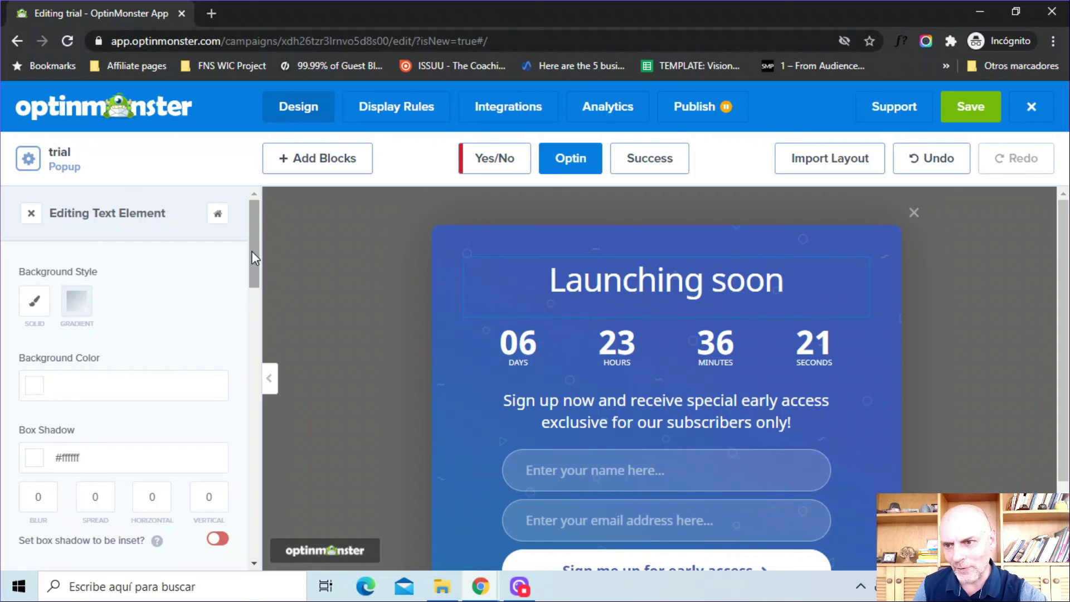
left_click_drag(252, 252, 246, 189)
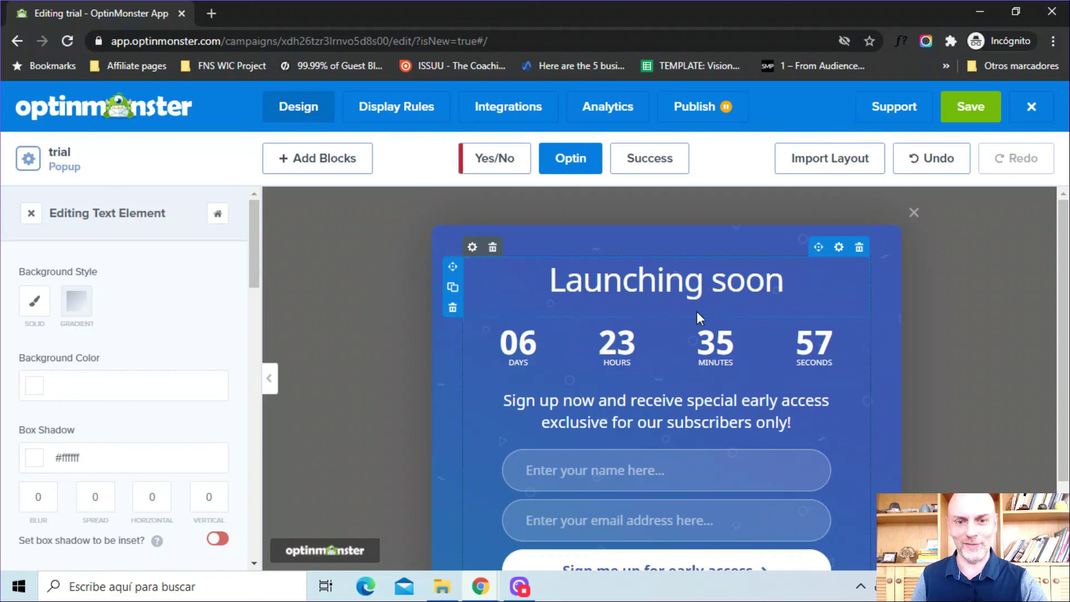
- Open the settings of the signup form's fields element and examine its included fields and the available Phone and Privacy fields
scroll(644, 402, "down", 2)
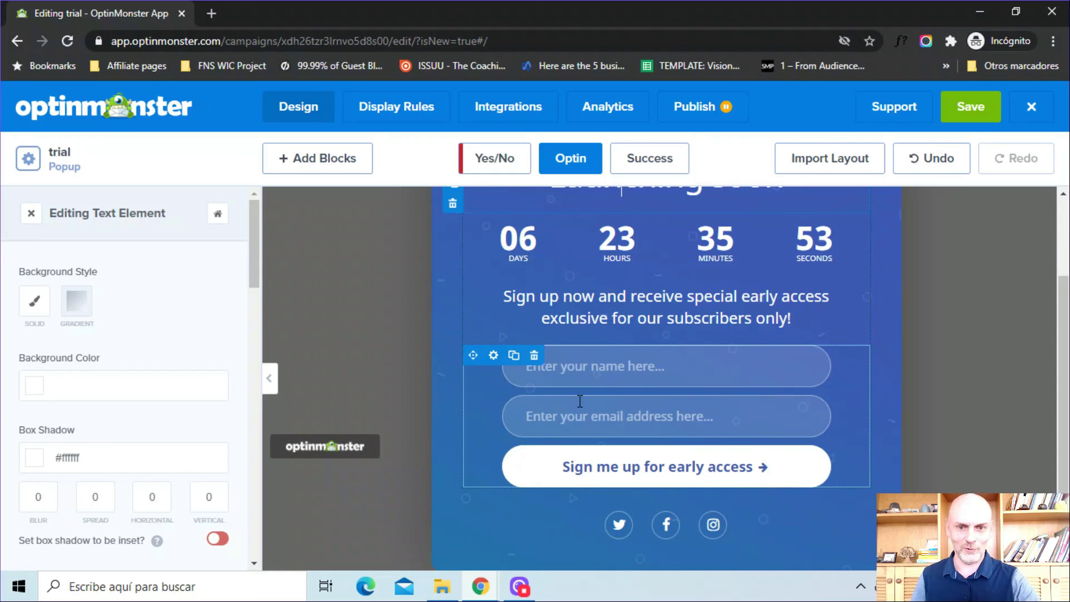
left_click(493, 357)
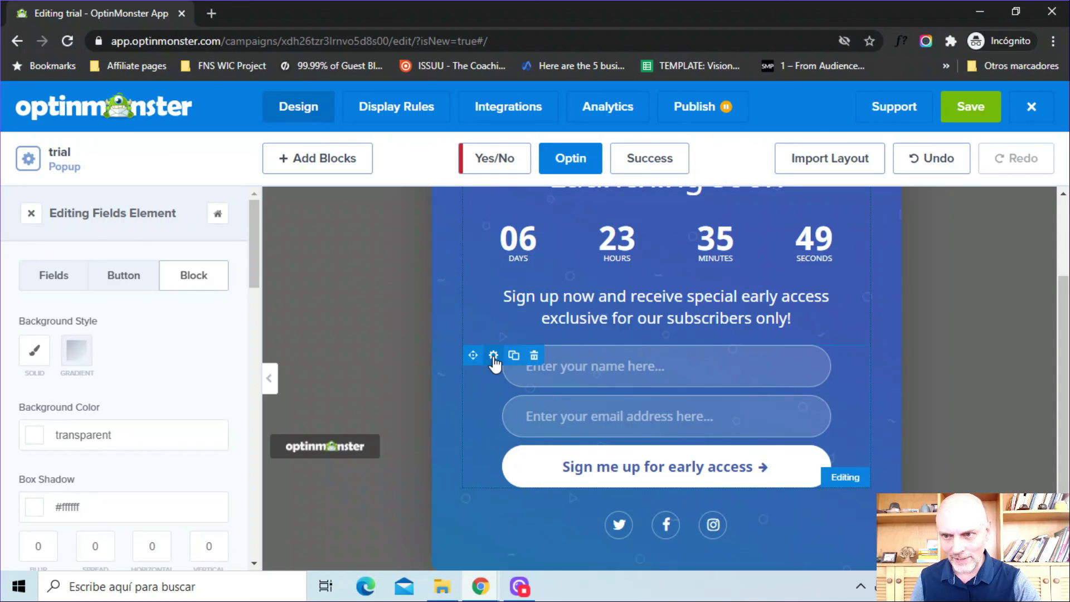
left_click(54, 289)
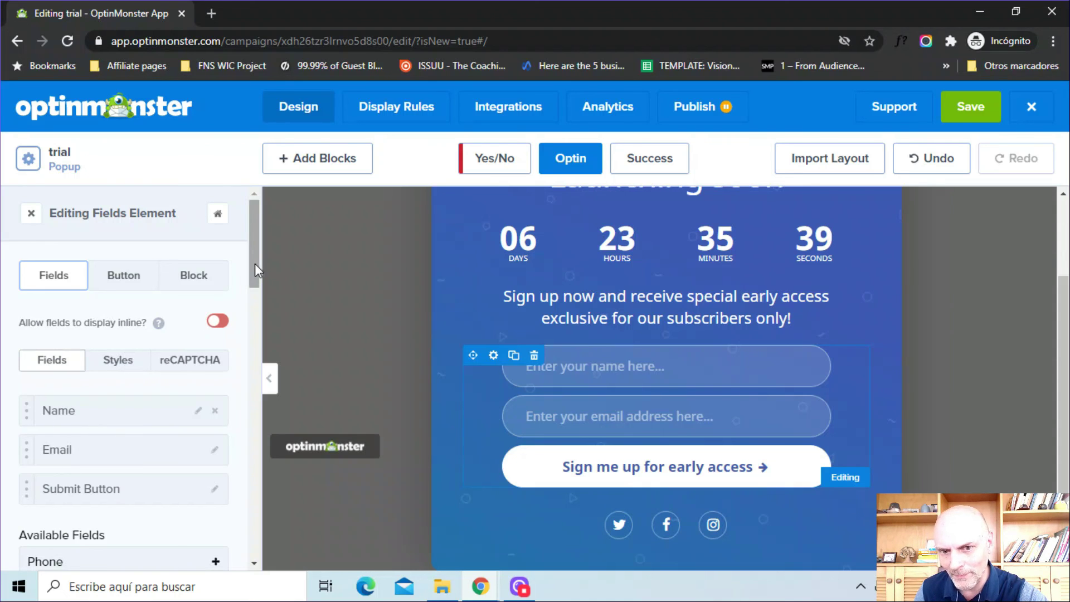
left_click_drag(255, 263, 253, 316)
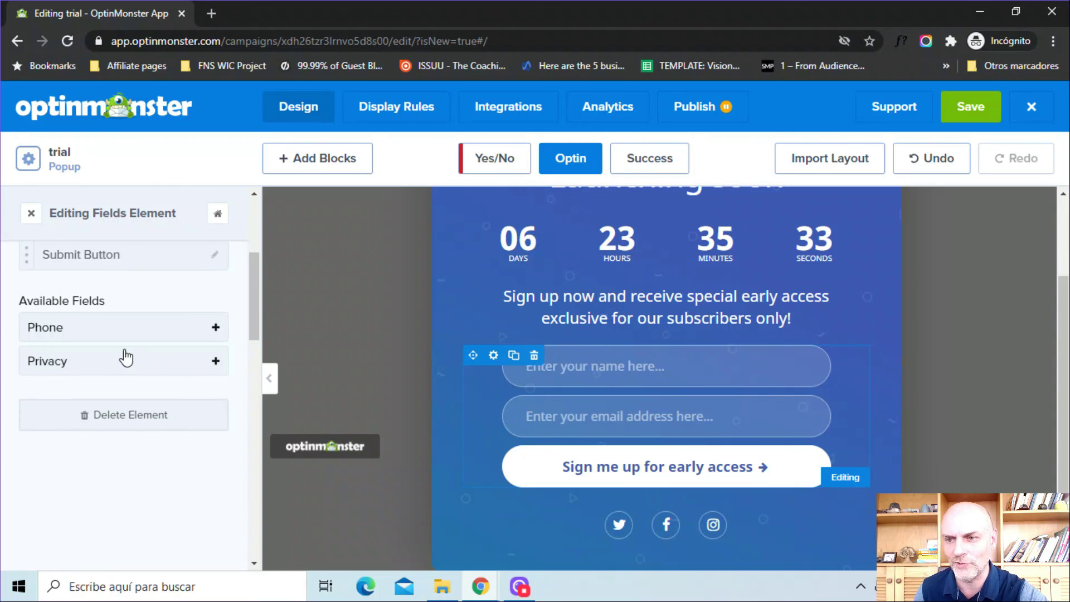
left_click_drag(255, 276, 263, 232)
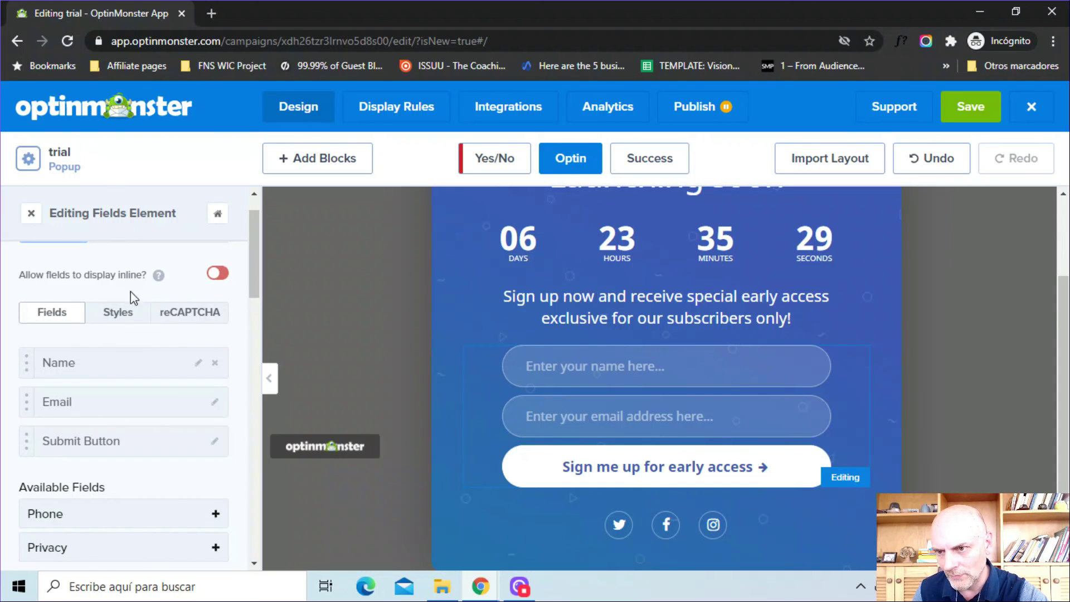
- Review the signup form fields' style options and font family choices, and set the fields' Font Size to 25px
left_click(116, 313)
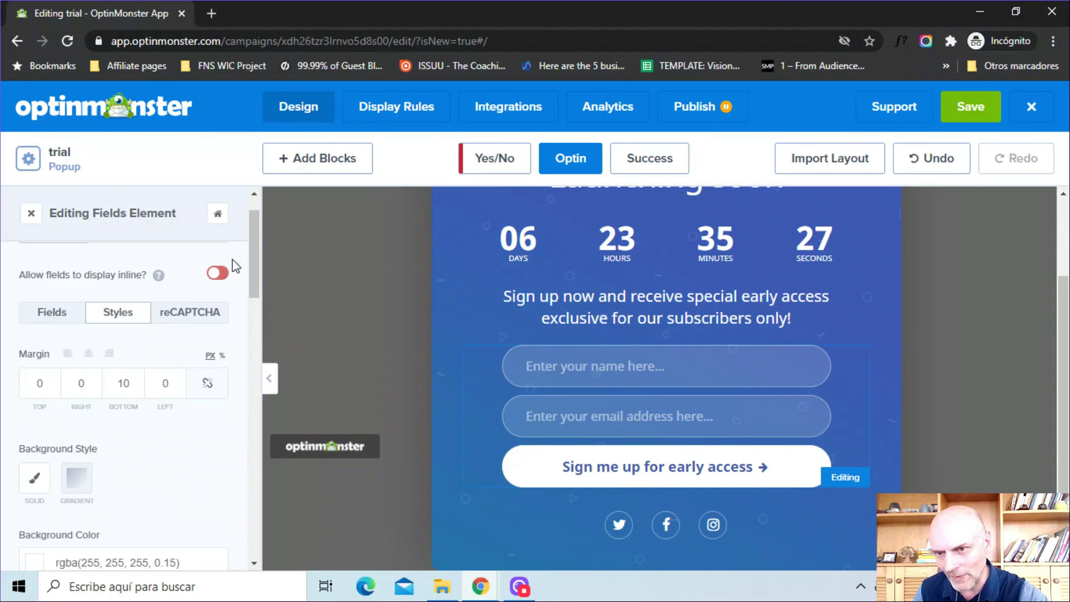
left_click_drag(254, 255, 242, 374)
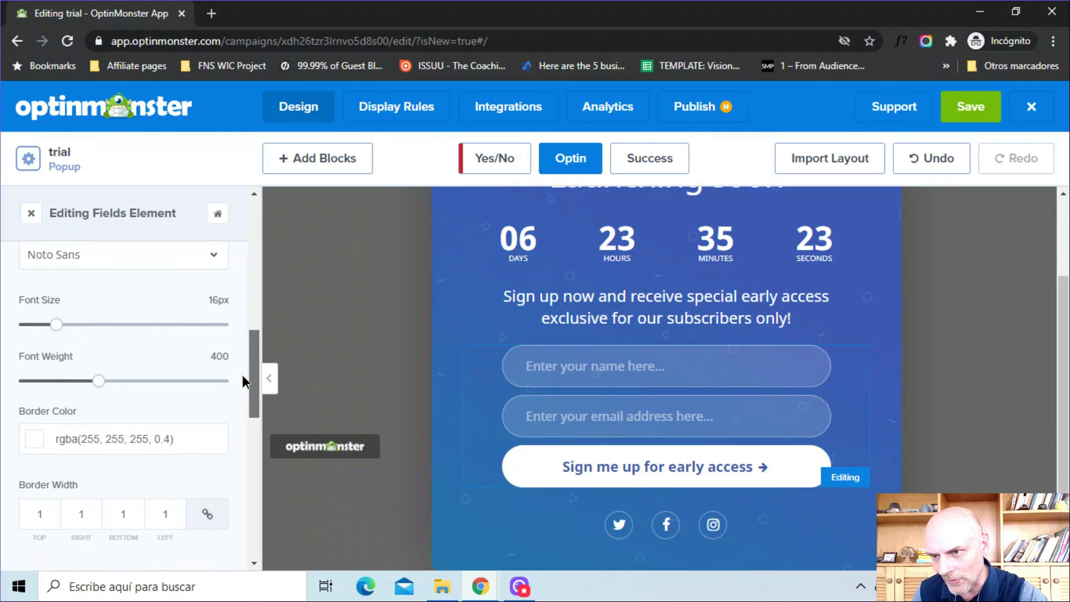
scroll(243, 374, "up", 2)
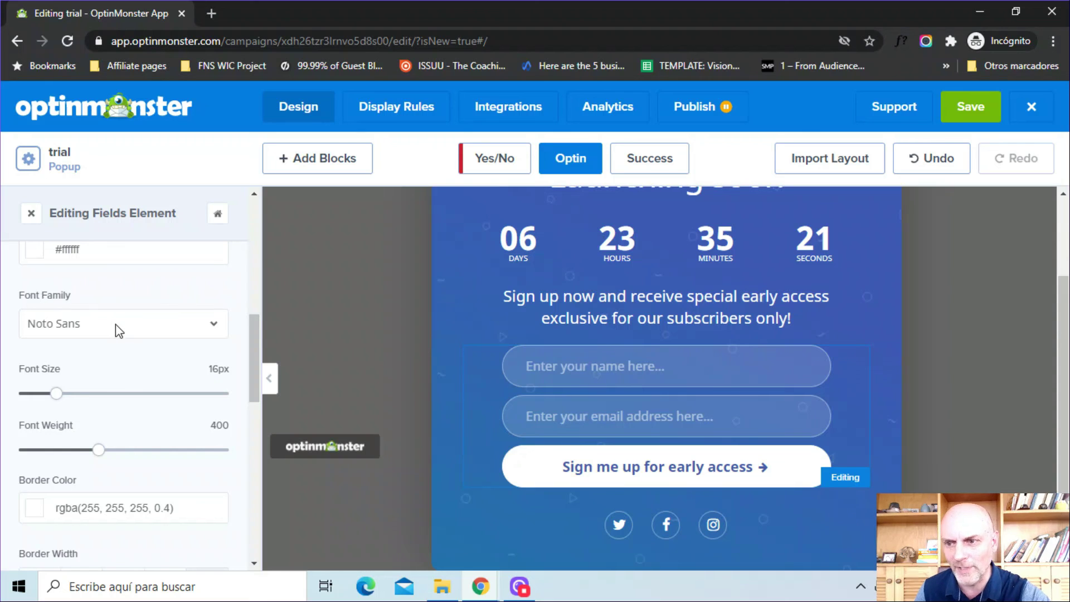
left_click(119, 322)
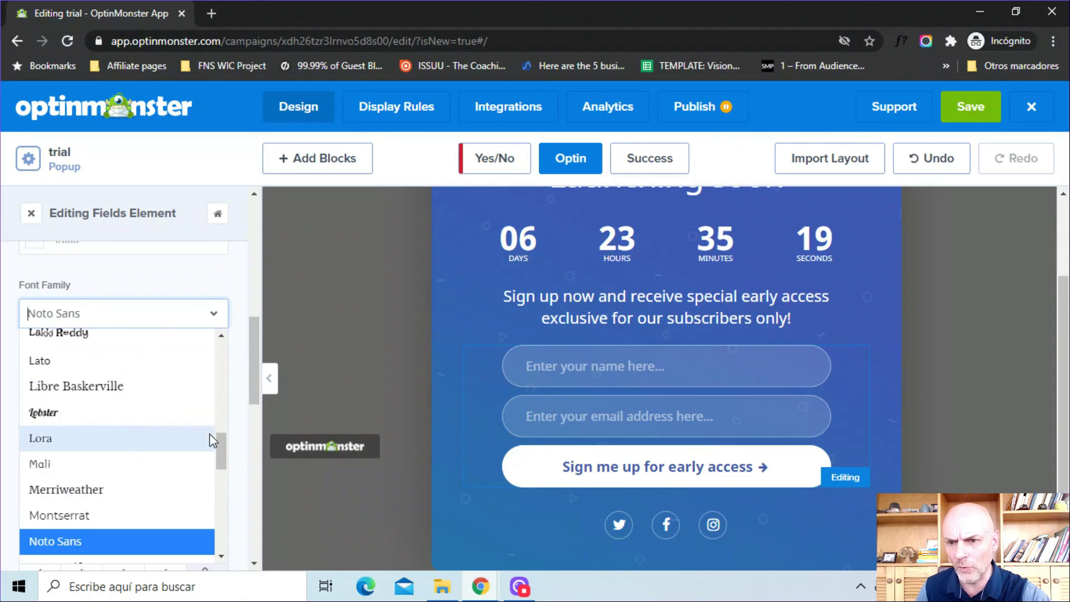
mouse_move(219, 447)
left_mouse_down()
mouse_move(220, 550)
mouse_move(243, 329)
mouse_move(204, 552)
mouse_move(223, 426)
left_mouse_up()
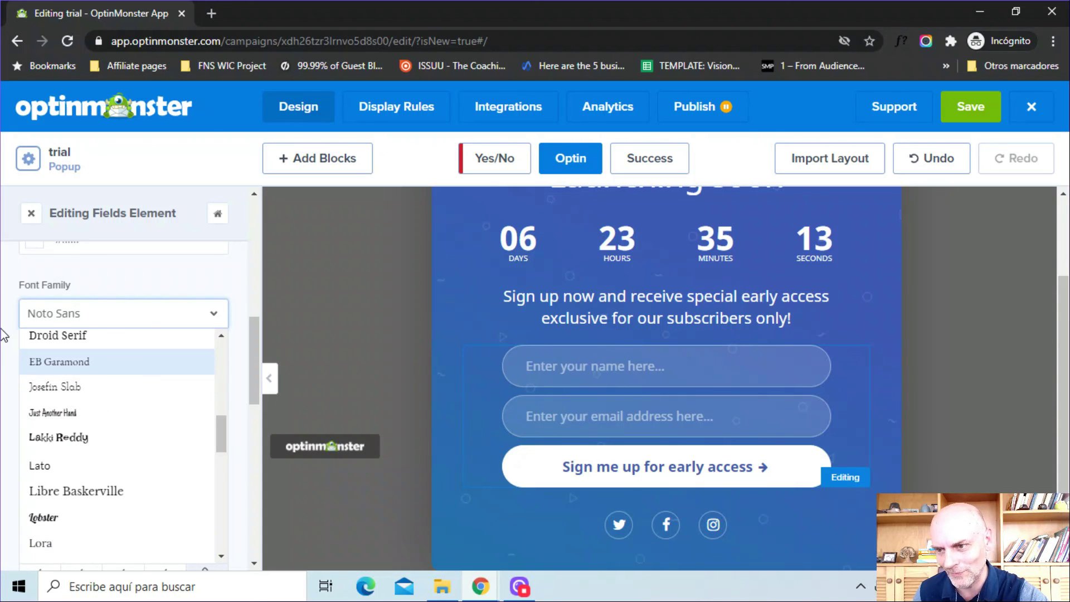
left_click(148, 265)
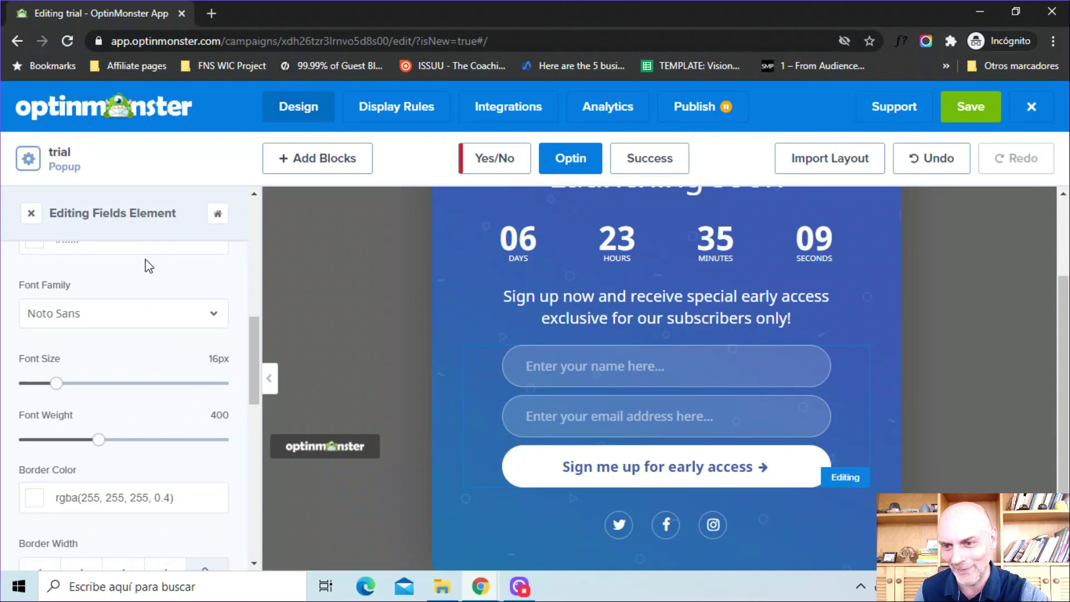
left_click_drag(252, 346, 252, 349)
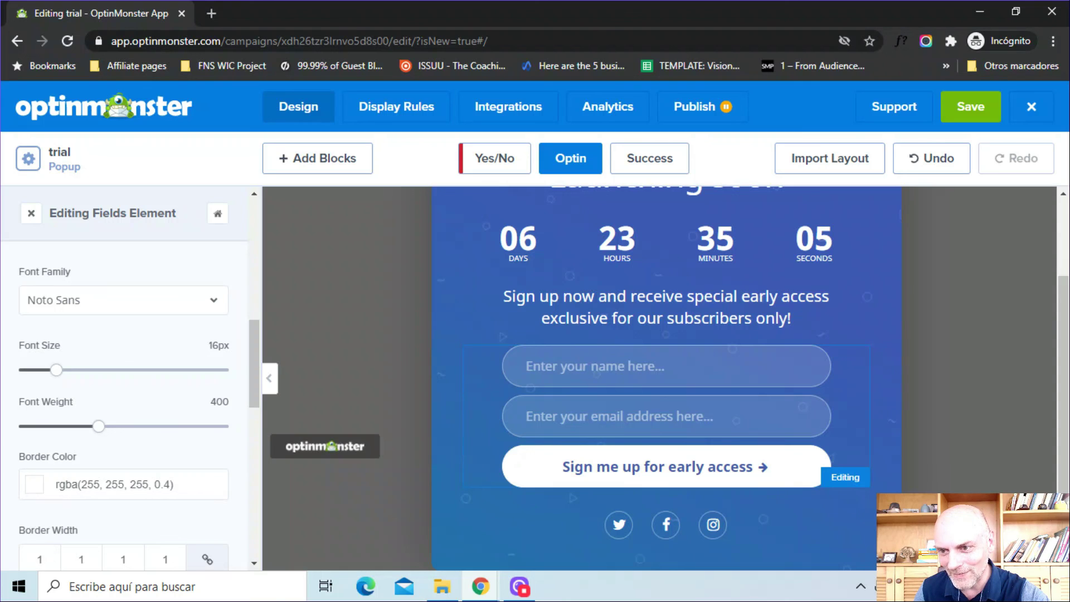
mouse_move(87, 384)
left_mouse_down()
mouse_move(123, 383)
mouse_move(74, 384)
left_mouse_up()
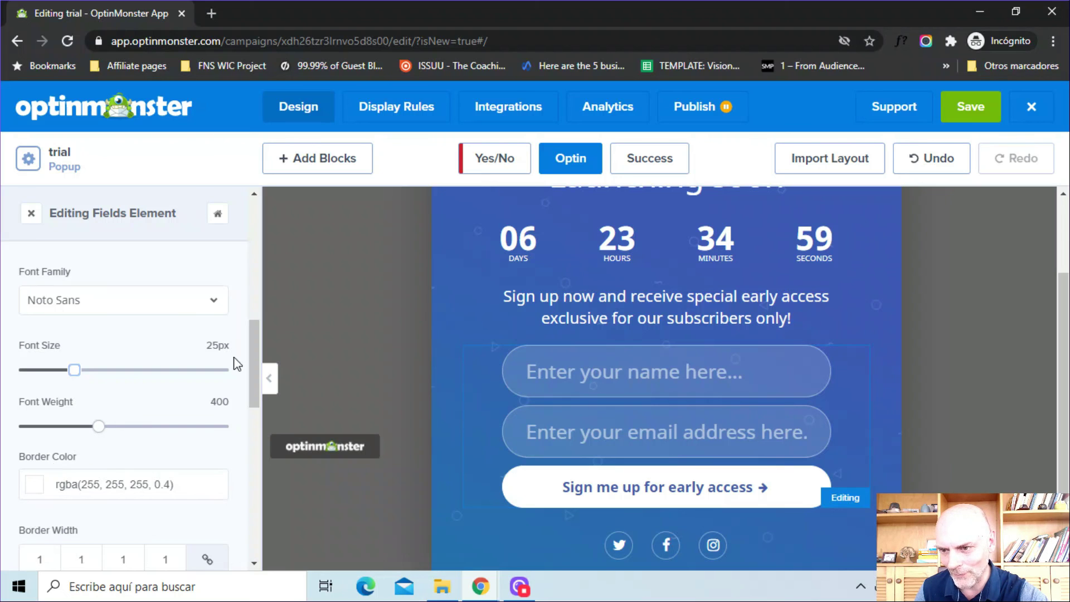
- Examine the reCAPTCHA settings of the signup form's fields element
left_click_drag(253, 354, 244, 234)
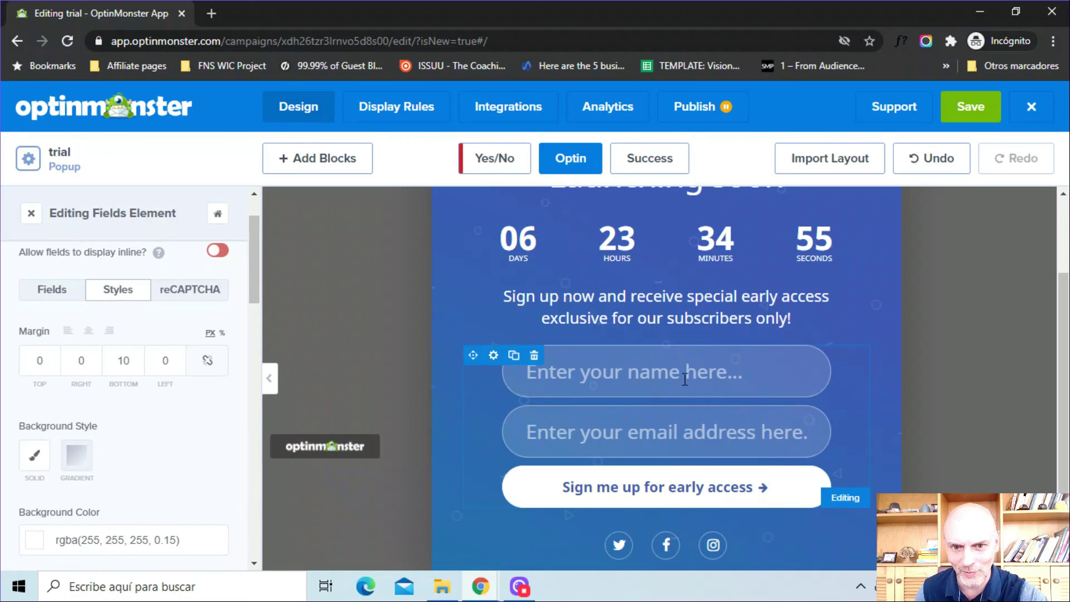
left_click(184, 305)
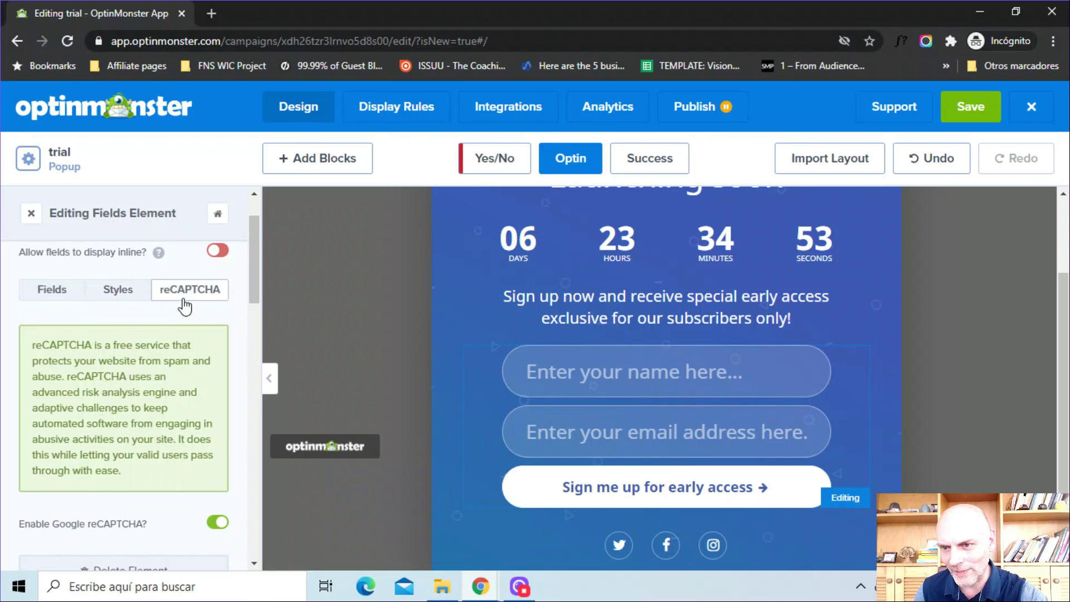
left_click_drag(248, 298, 262, 239)
- Open the signup form's button settings, inspect the Button Text, and try a narrower button width before returning it to 100%
left_click(121, 279)
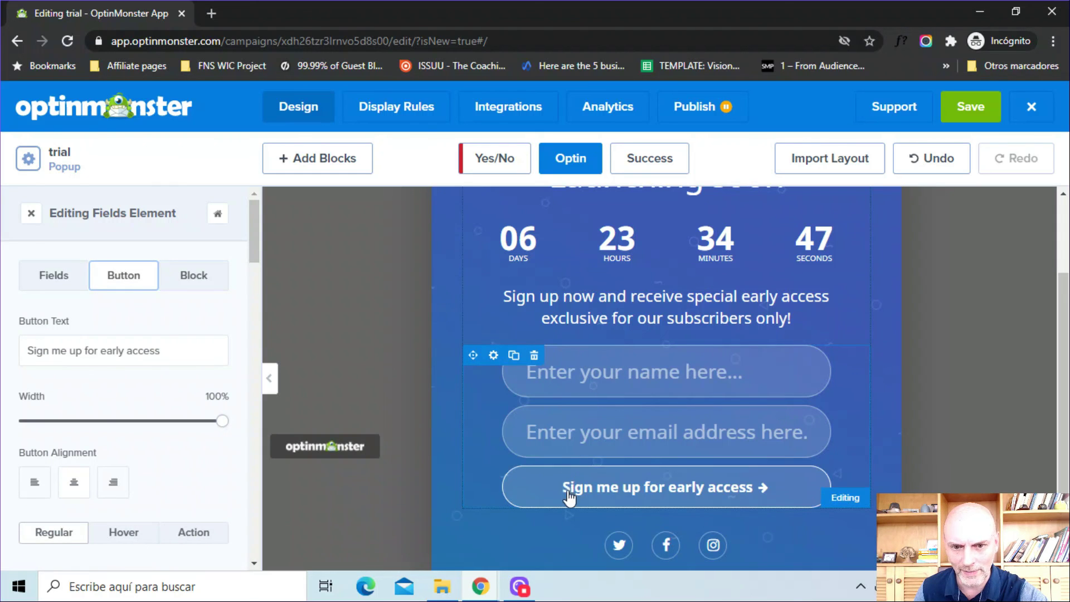
left_click(172, 351)
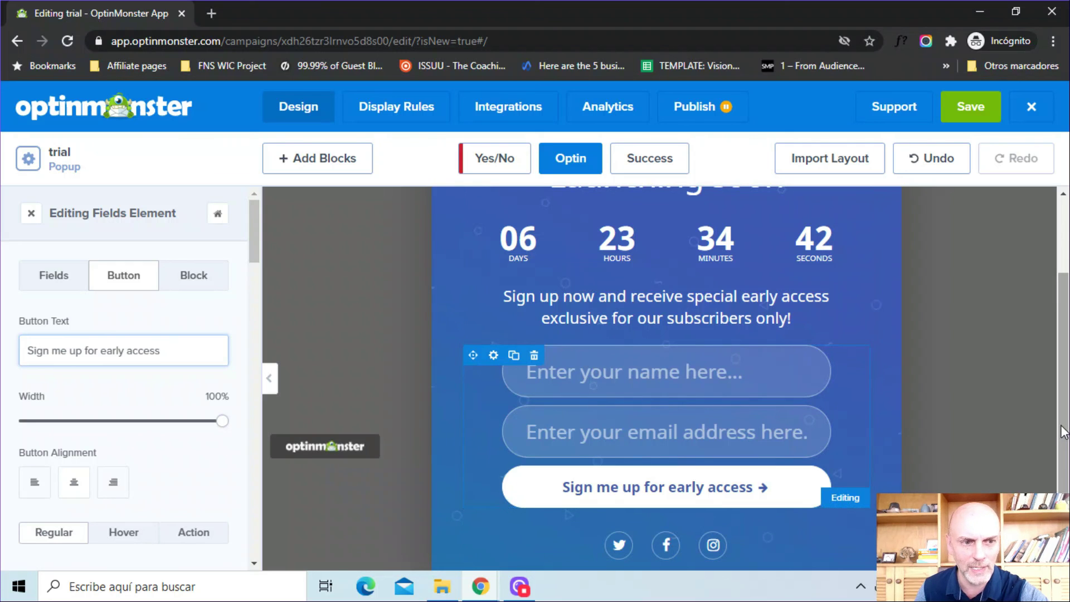
scroll(1065, 339, "up", 2)
scroll(1065, 339, "down", 2)
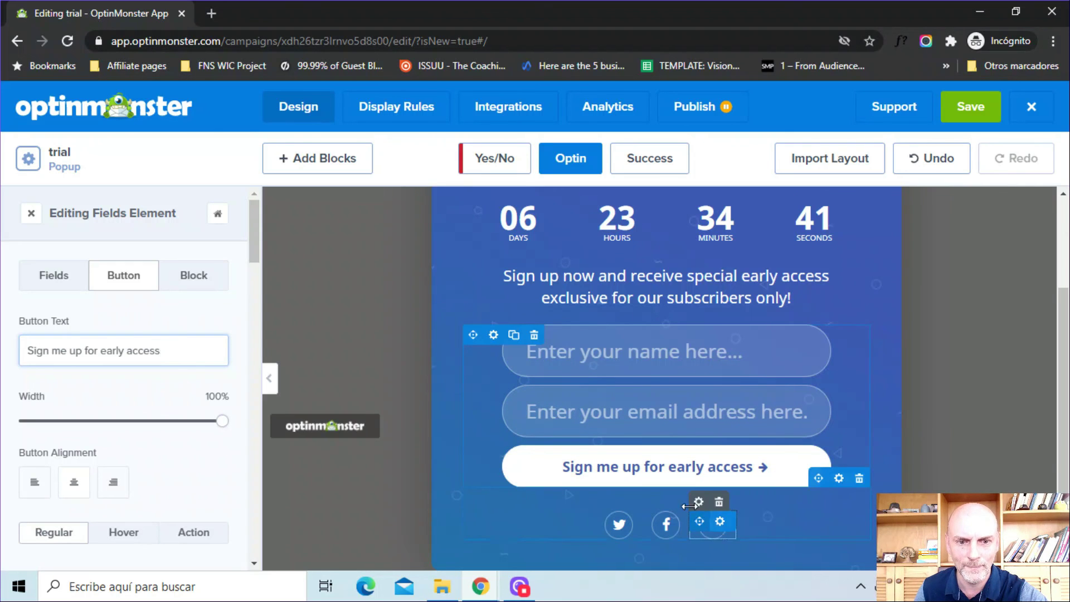
scroll(1065, 339, "up", 2)
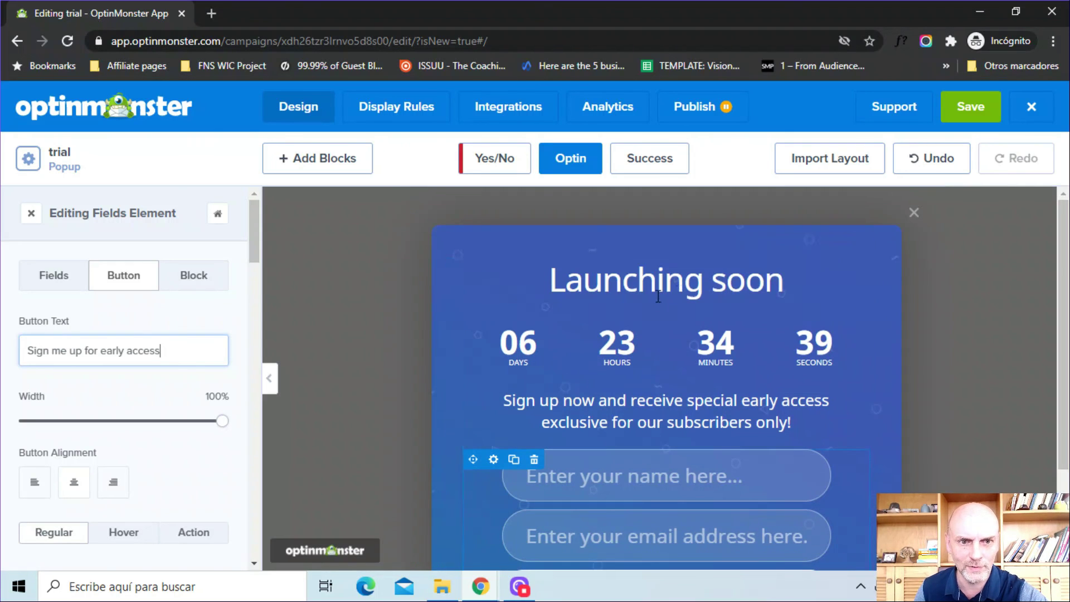
scroll(1066, 339, "down", 2)
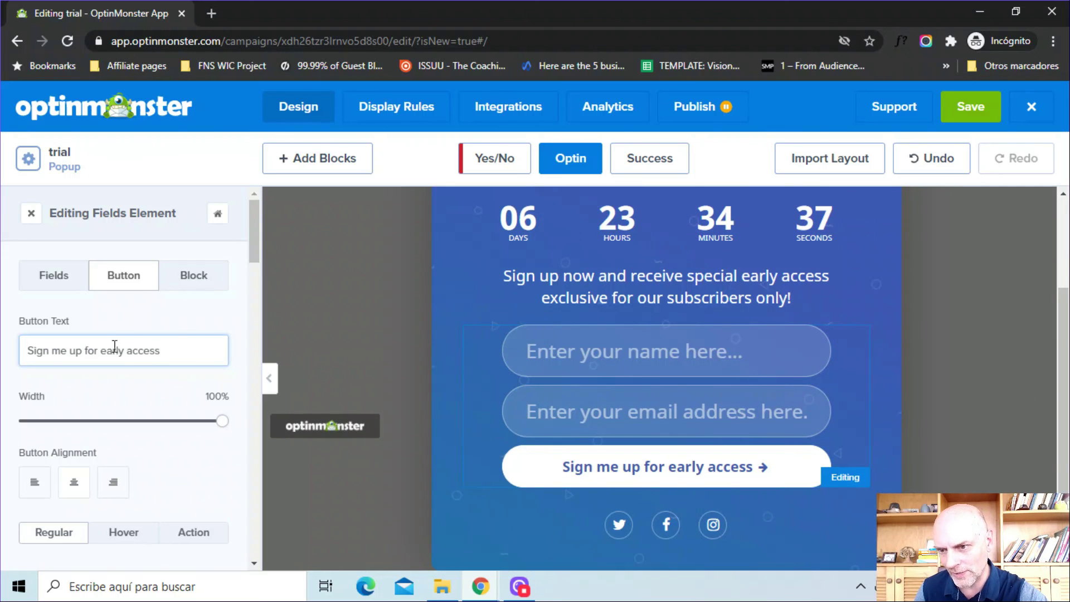
left_click_drag(223, 421, 161, 421)
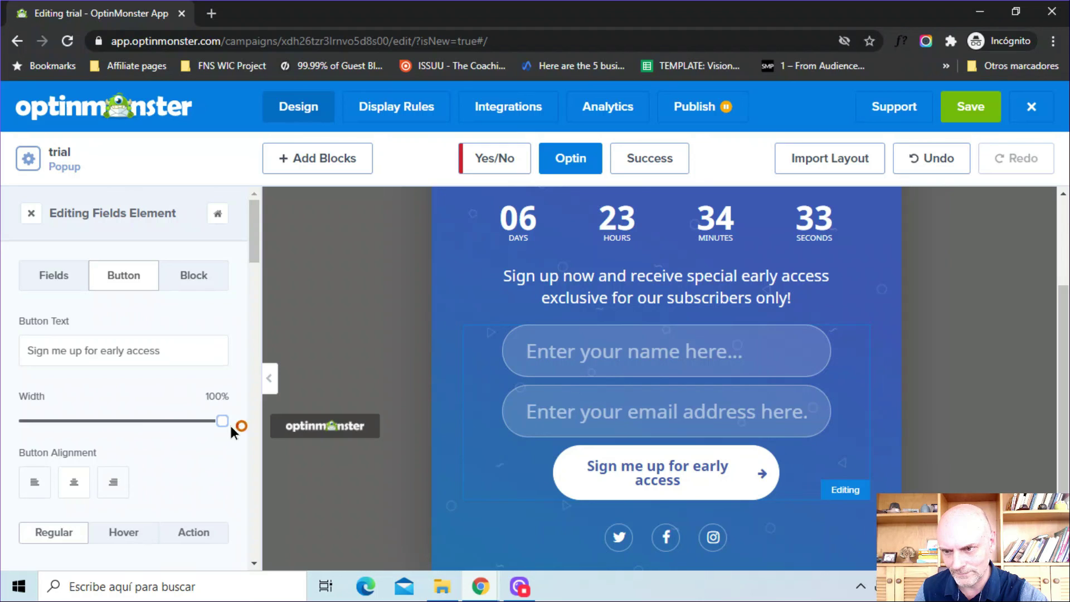
- Review the submit button's regular style options, from background and font to icon, box shadow, border and padding
left_click_drag(257, 246, 256, 268)
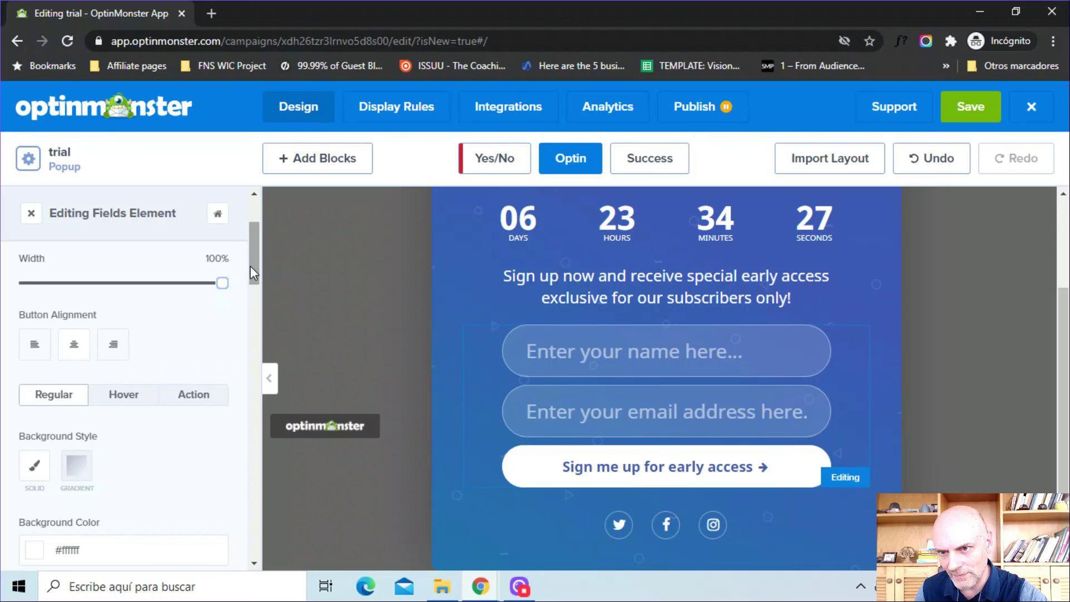
left_click_drag(250, 266, 244, 356)
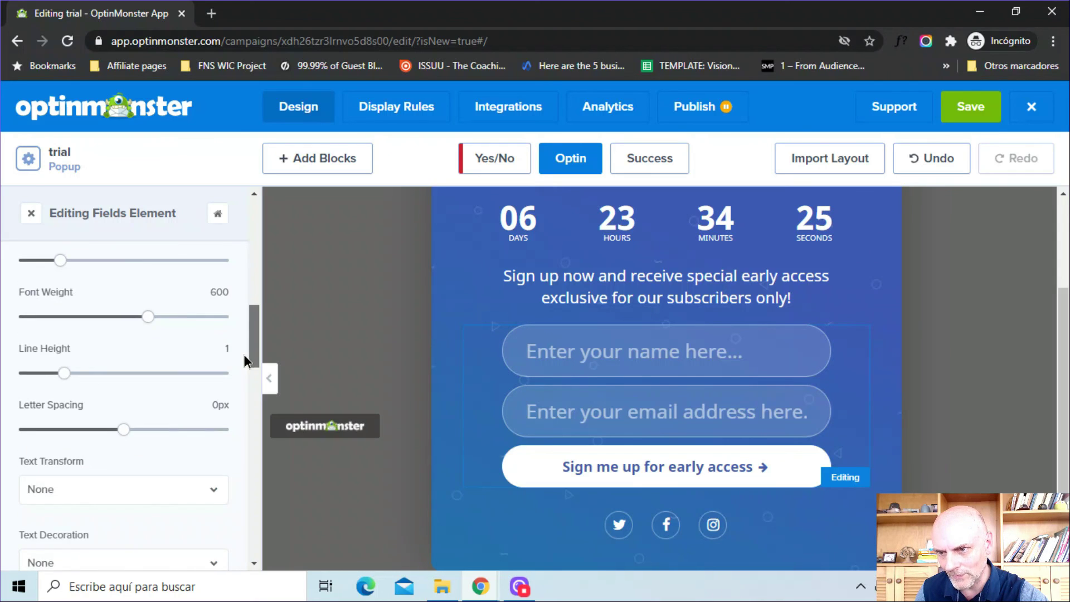
scroll(220, 434, "down", 9)
scroll(228, 406, "up", 4)
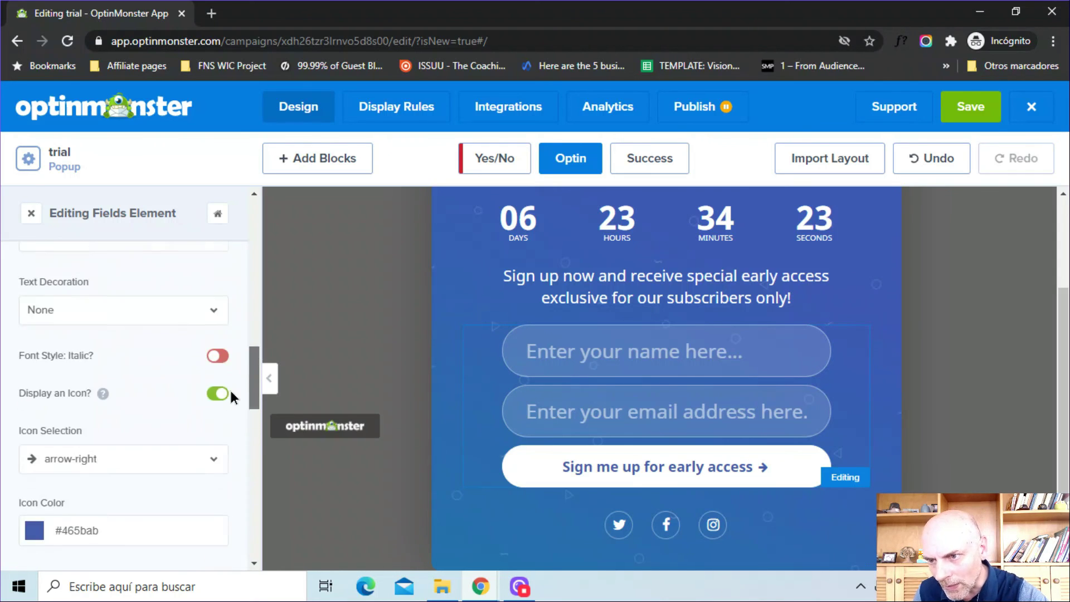
scroll(226, 424, "down", 7)
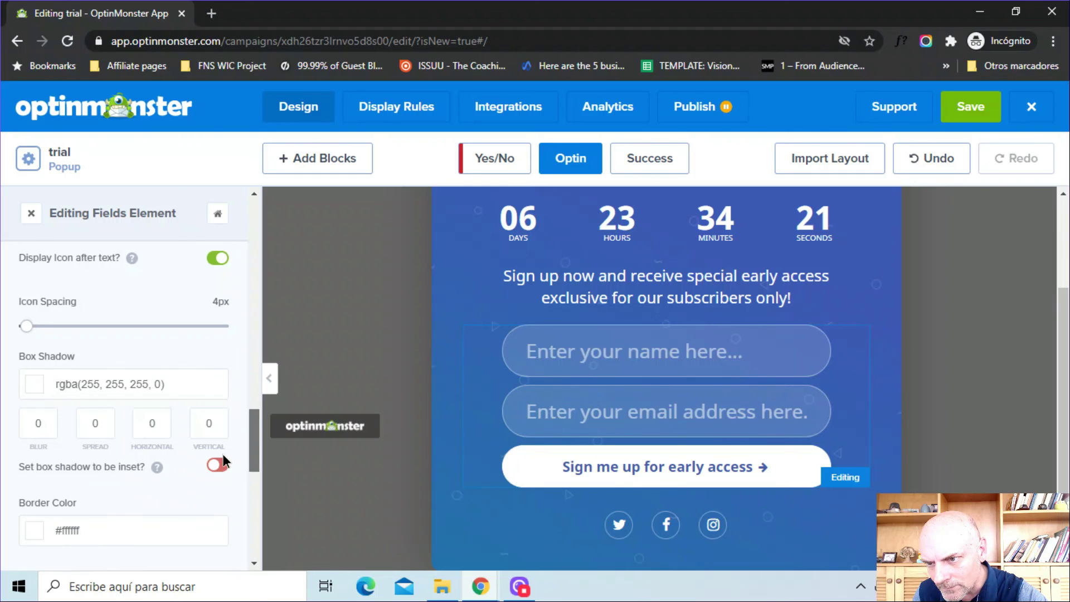
scroll(223, 454, "down", 9)
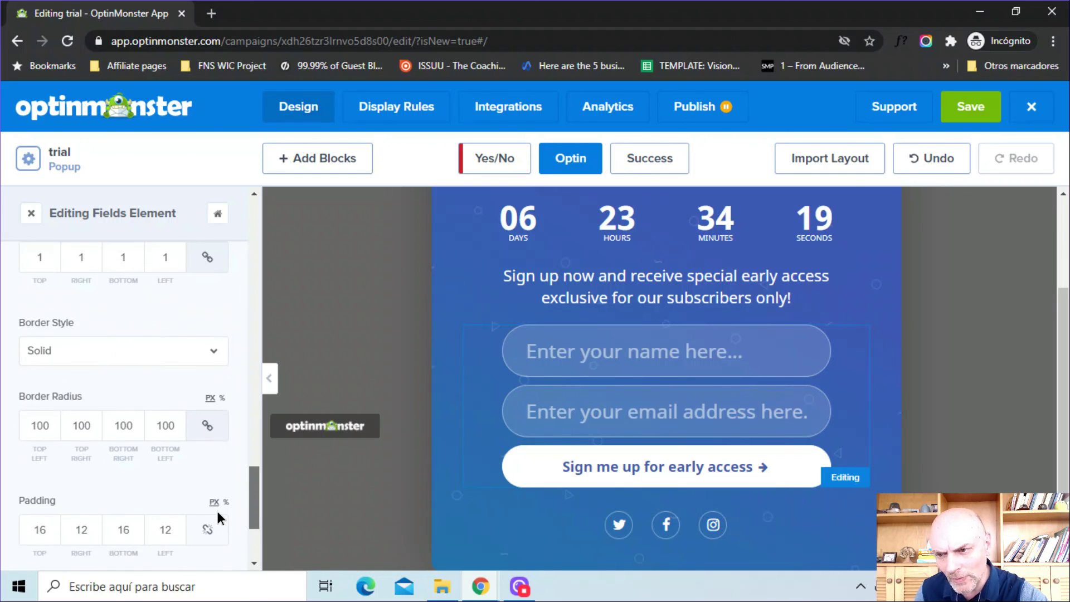
scroll(217, 527, "up", 5)
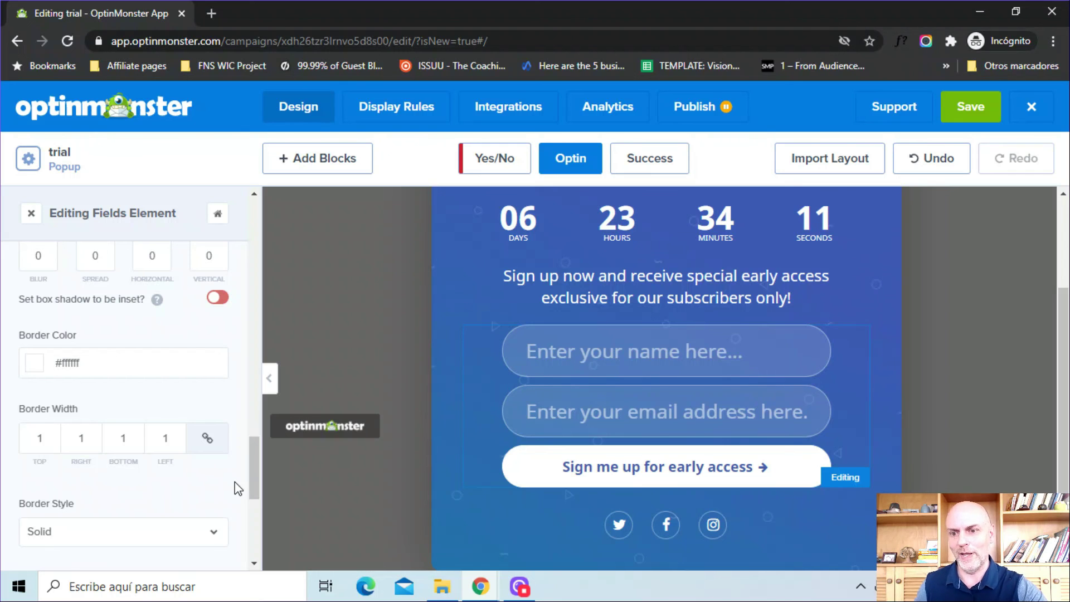
left_click_drag(251, 473, 282, 267)
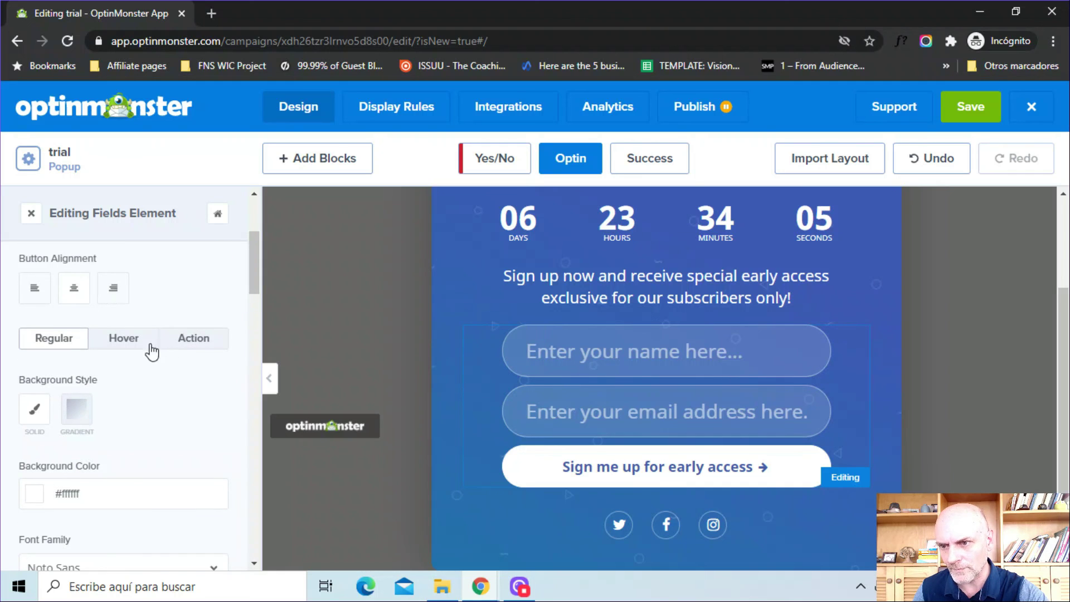
- Examine the submit button's hover styling and its action settings, including the Form Success Action and Go to choices
left_click(123, 344)
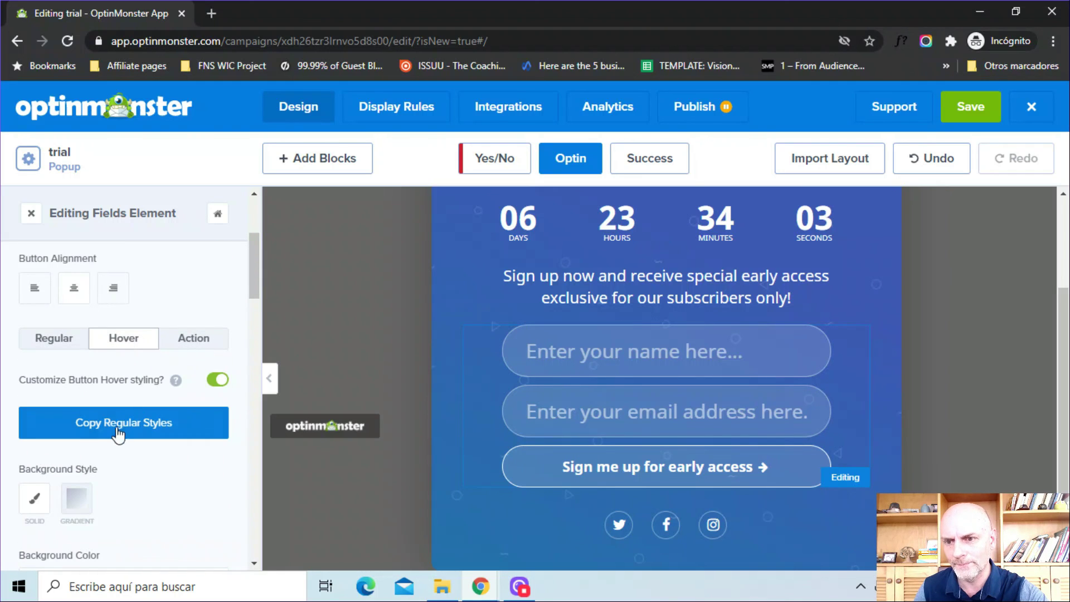
left_click(187, 340)
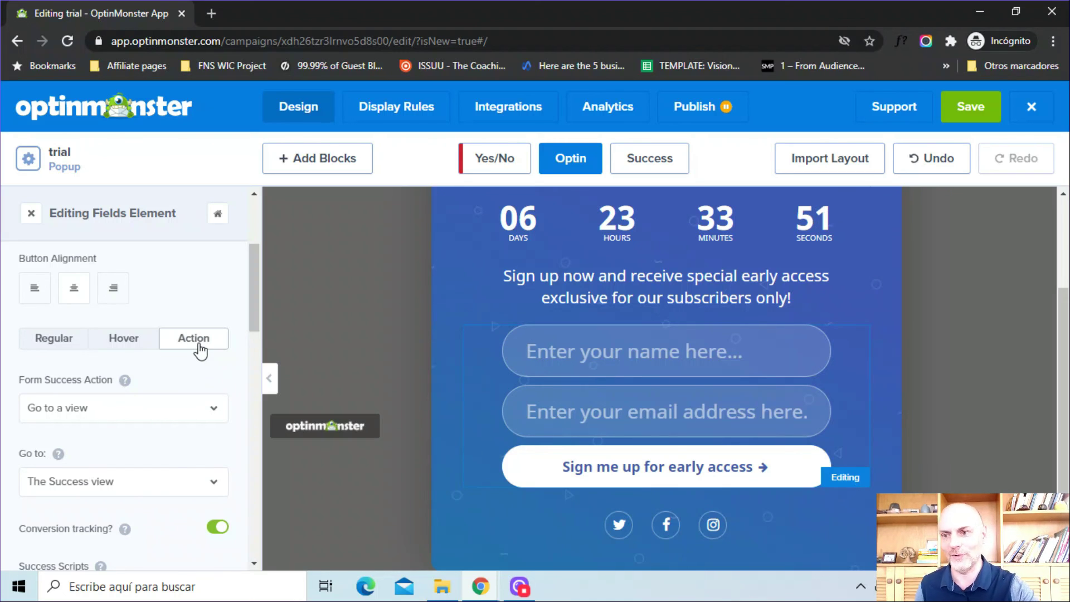
left_click_drag(256, 299, 259, 320)
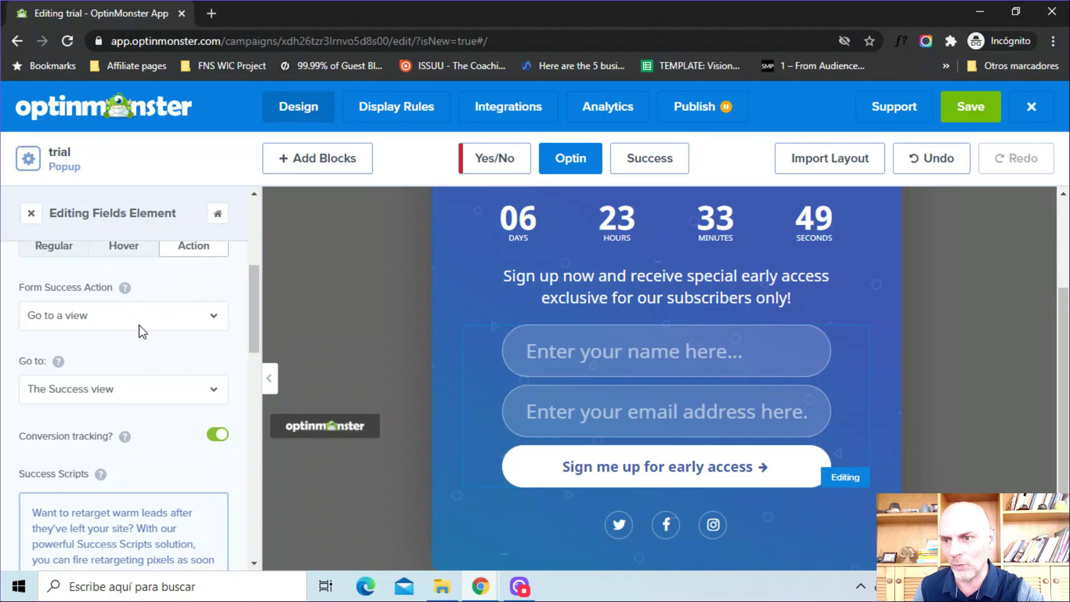
left_click(97, 316)
left_click(96, 316)
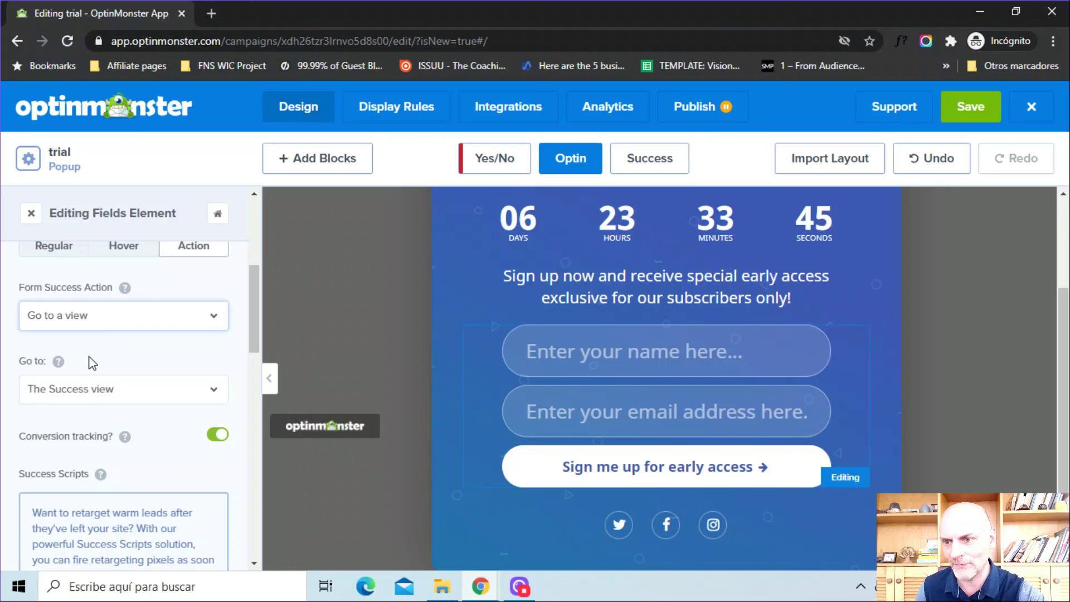
left_click(85, 393)
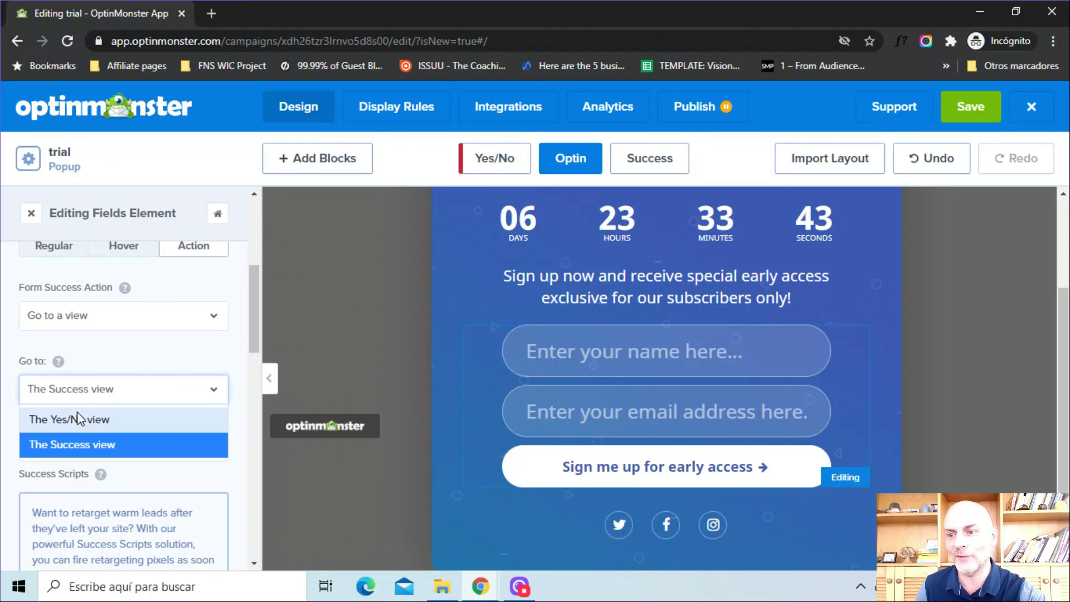
left_click(1, 412)
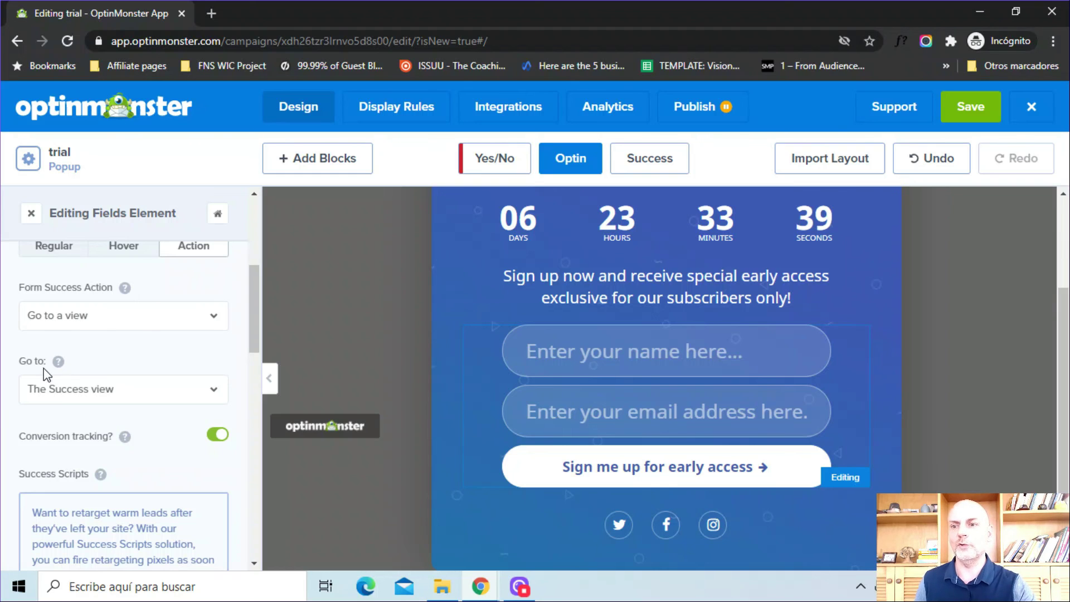
- Preview the popup's Success view and return to the Optin view
left_click(646, 163)
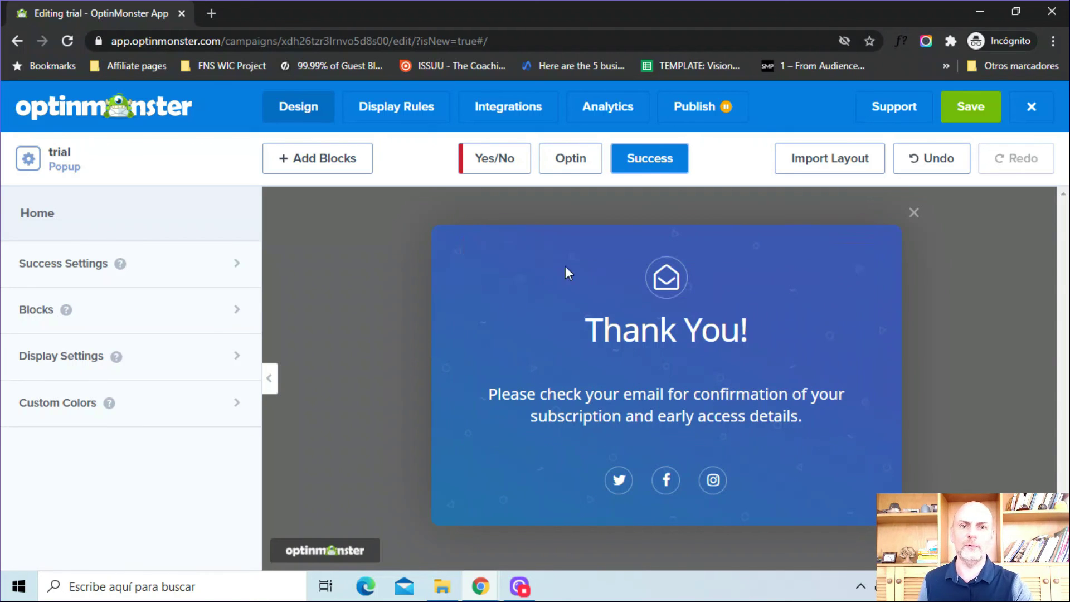
left_click(563, 168)
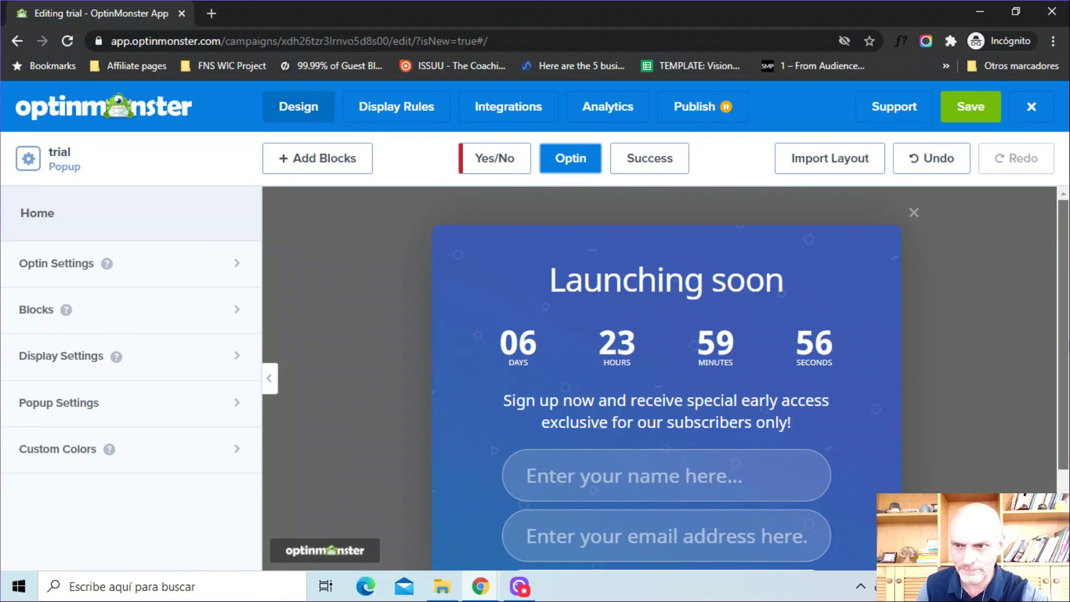
- Open the signup form's button action settings and review the available Form Success Action options without changing the selection
scroll(1064, 346, "down", 2)
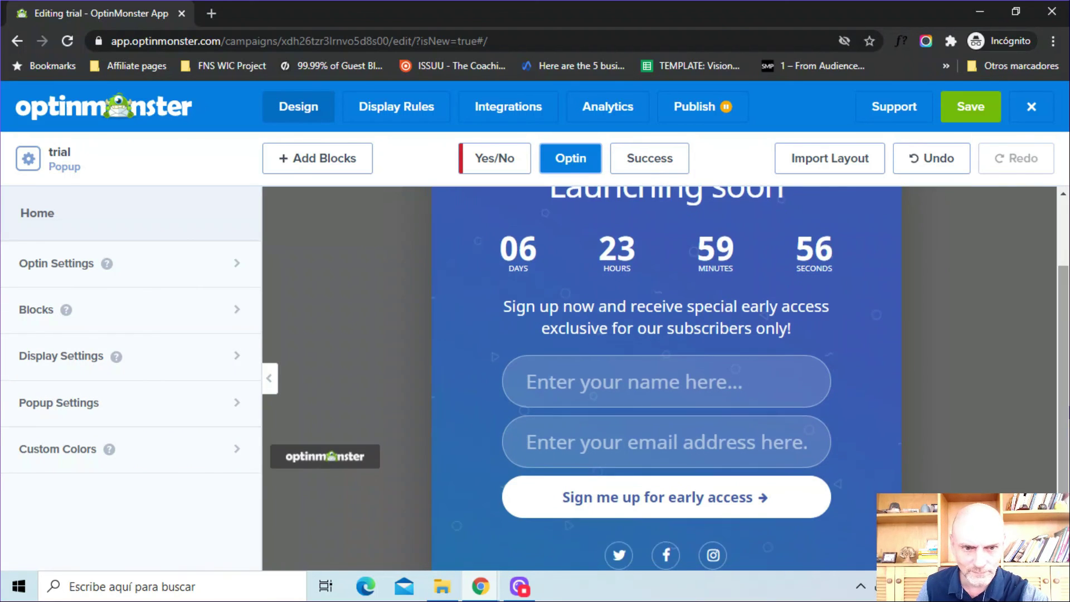
left_click(685, 432)
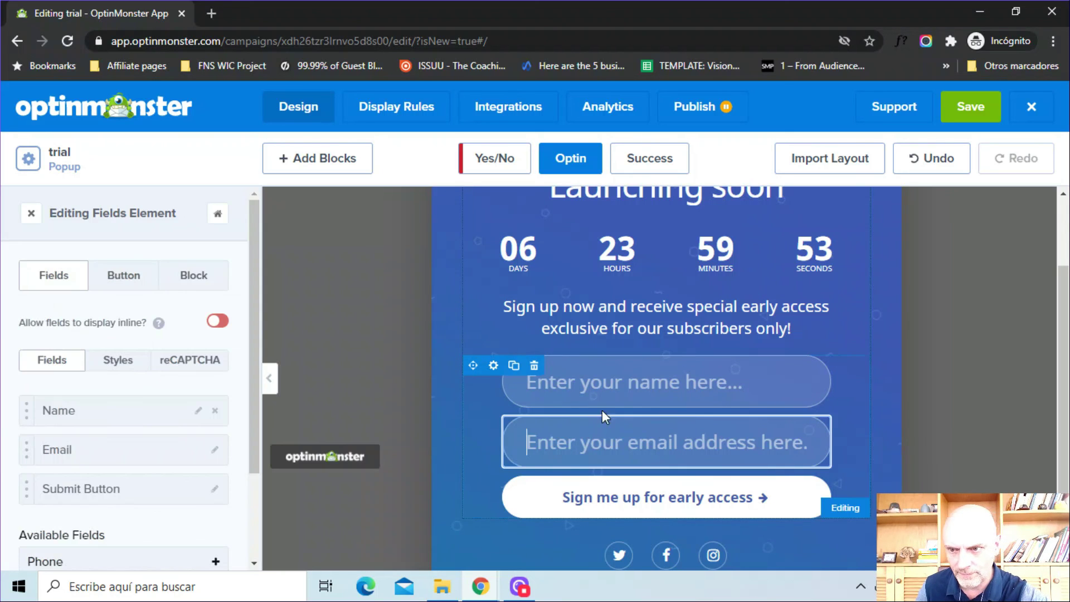
left_click(120, 277)
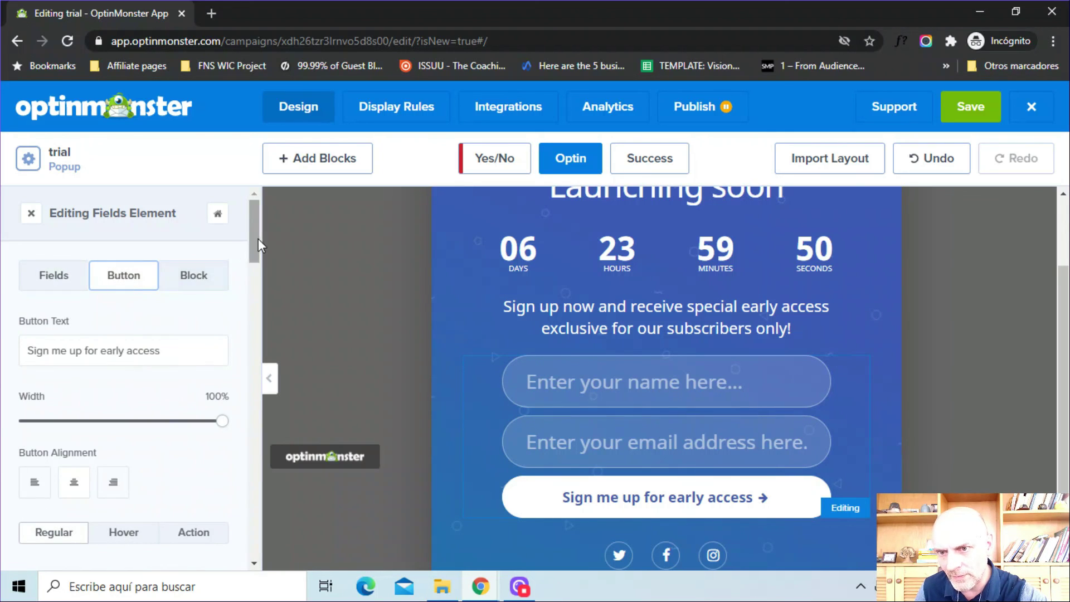
left_click_drag(258, 239, 256, 276)
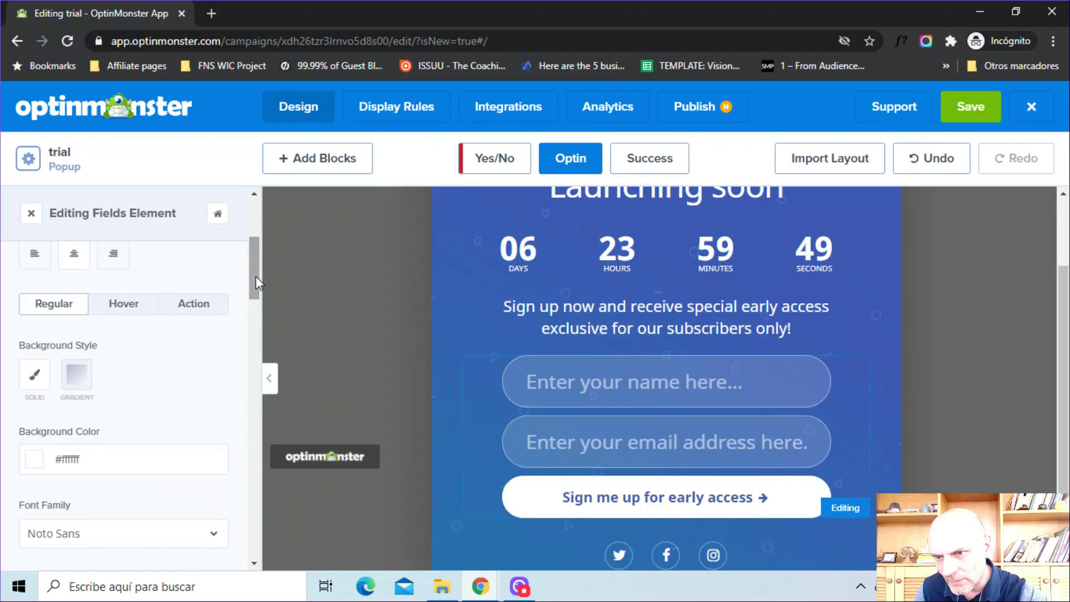
left_click(204, 305)
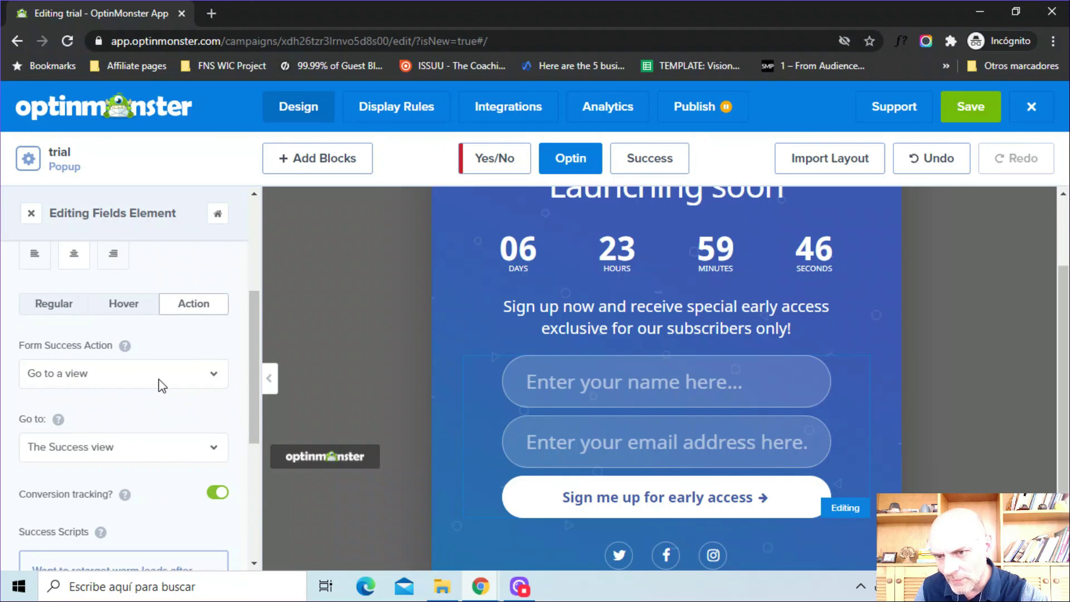
left_click(224, 377)
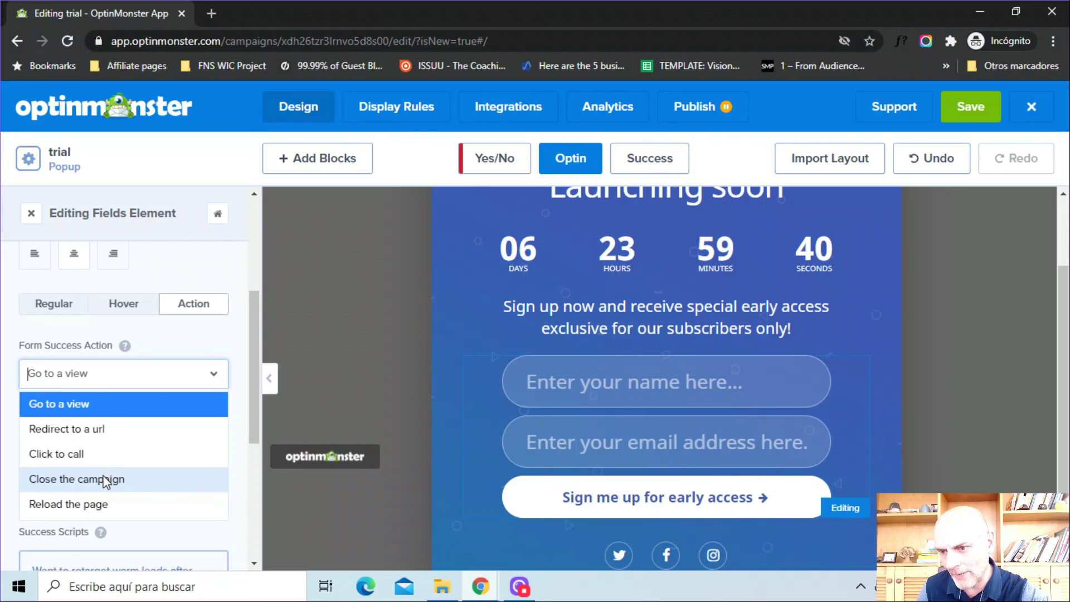
left_click(2, 472)
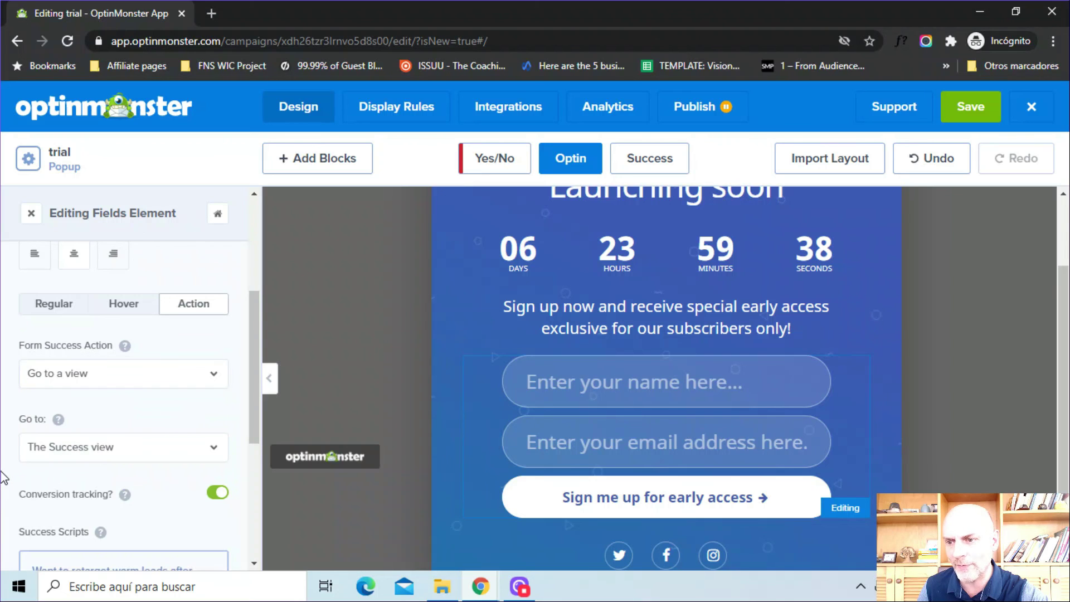
- Look over the form's Block settings, return to the button's action settings, and open the Success view
left_click_drag(250, 368, 253, 265)
scroll(258, 339, "up", 1)
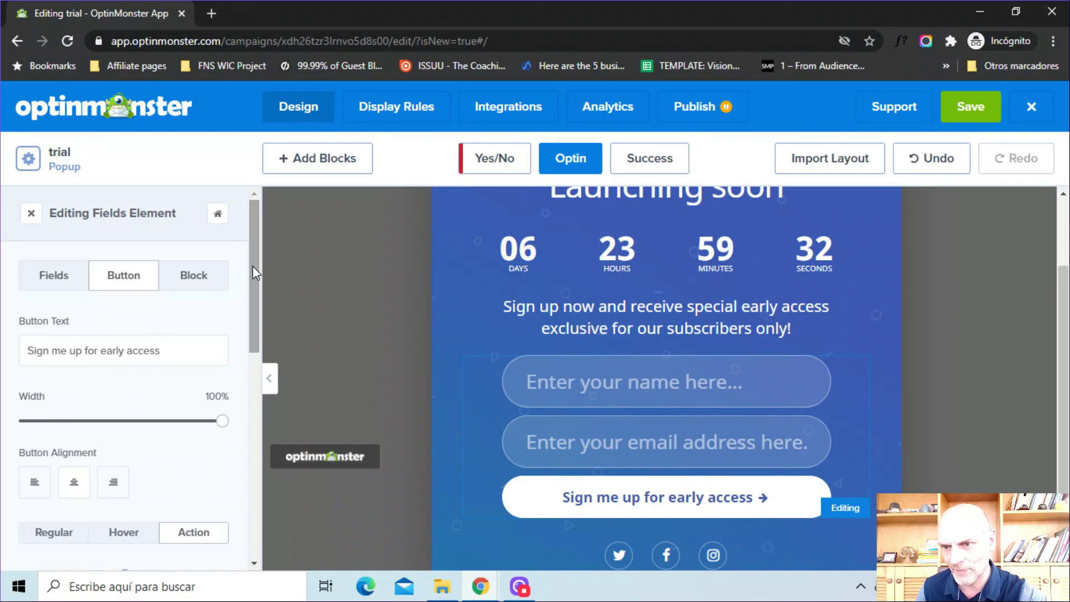
left_click(193, 282)
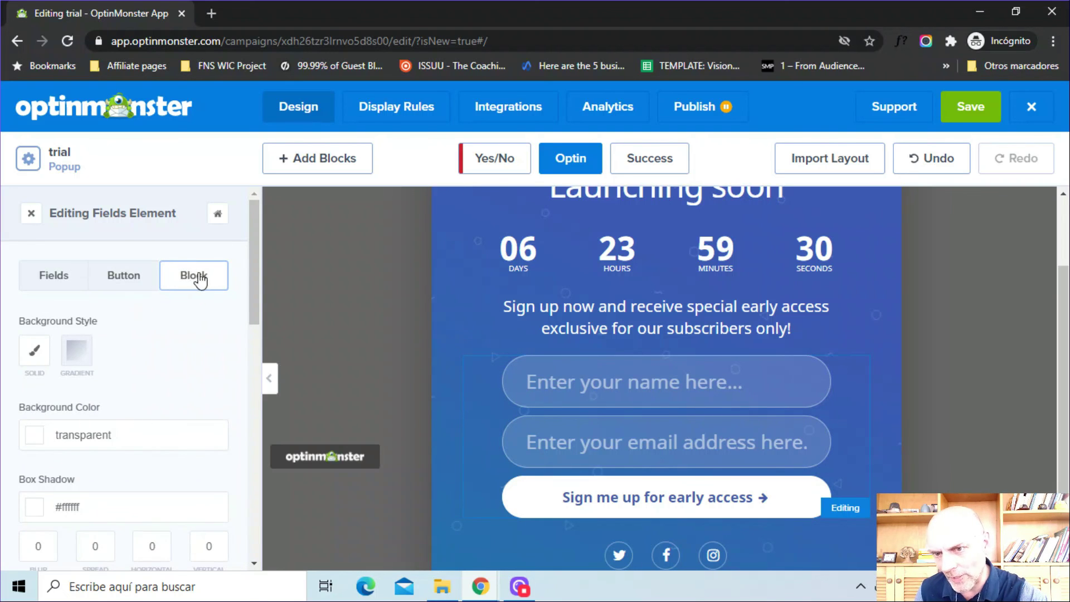
left_click_drag(256, 286, 260, 236)
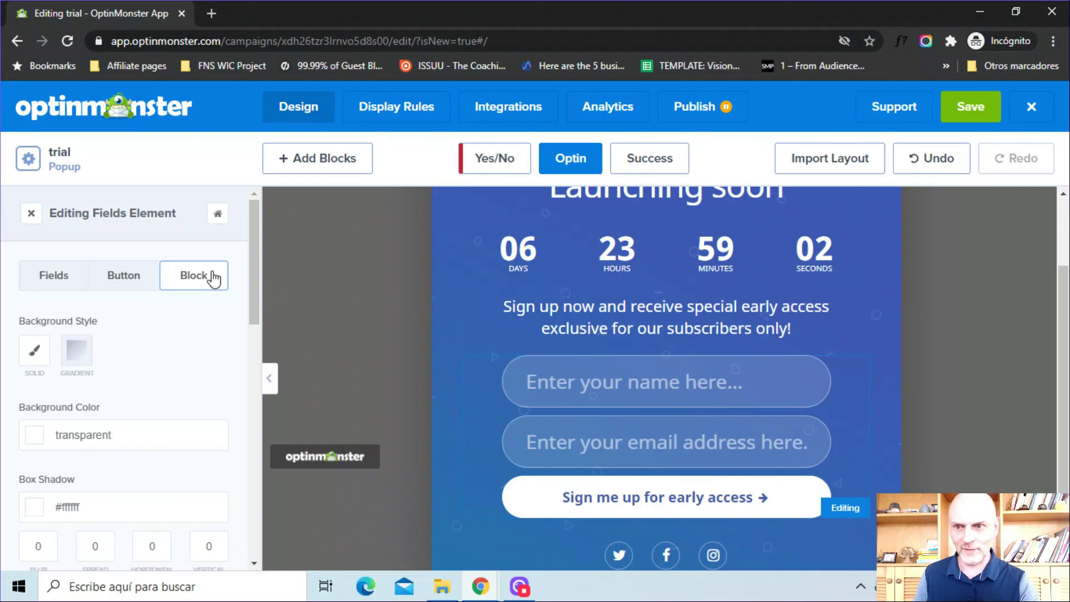
left_click(140, 290)
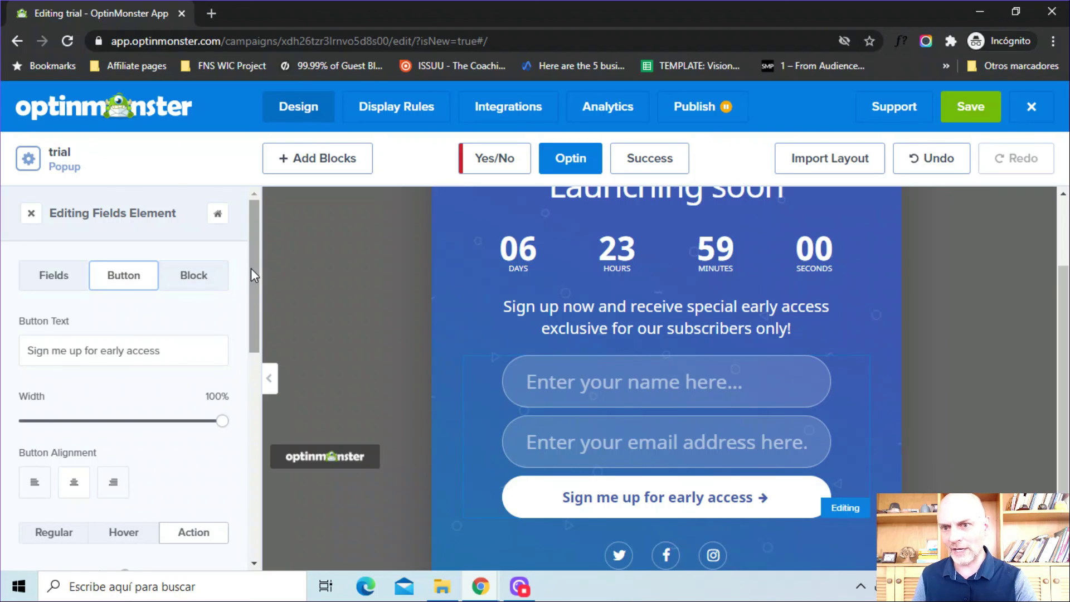
left_click_drag(253, 276, 256, 344)
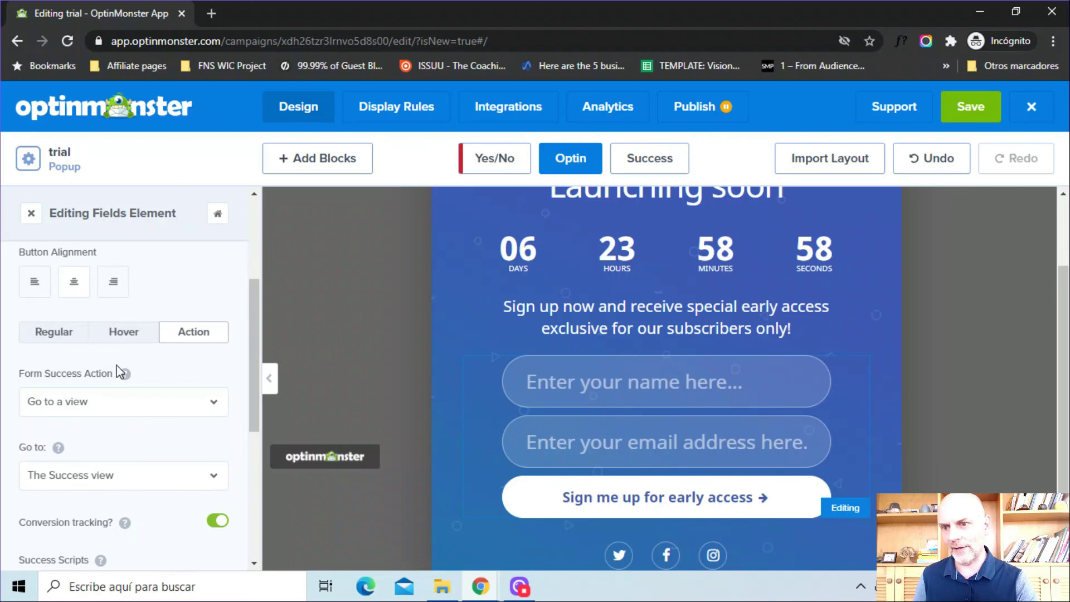
left_click(679, 158)
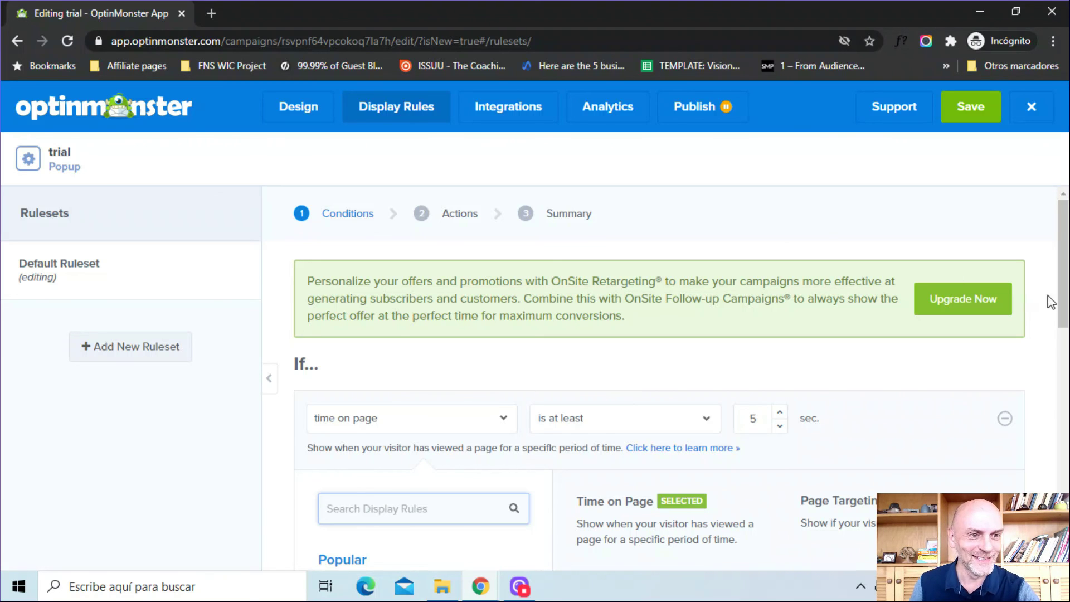
- Review the display rules offered in the Popular, Trigger and Targeting categories for the Default Ruleset's time on page condition
left_click_drag(1064, 301, 1064, 375)
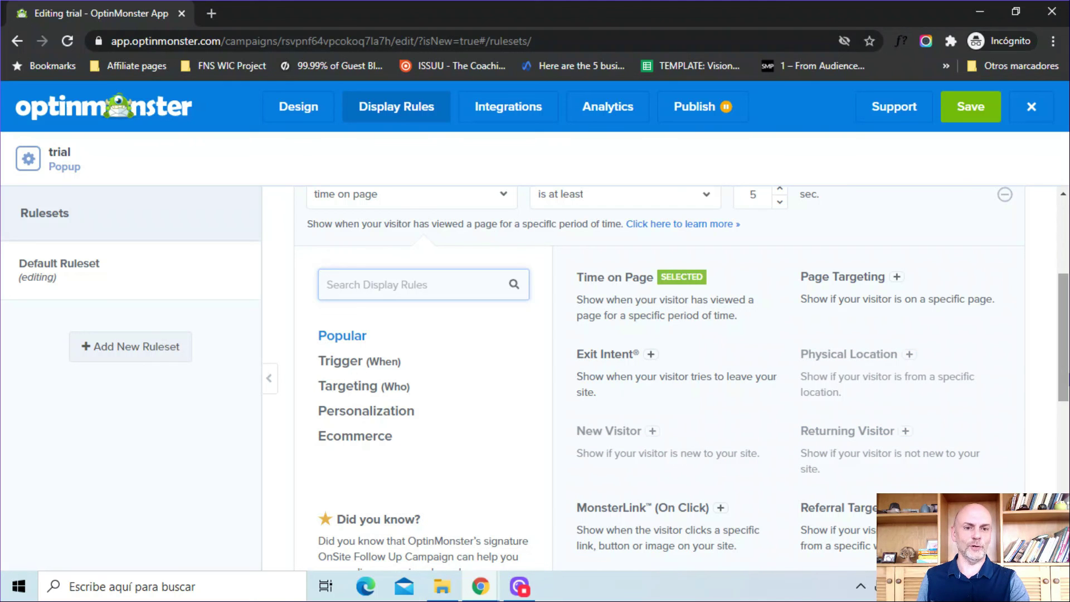
scroll(629, 433, "down", 2)
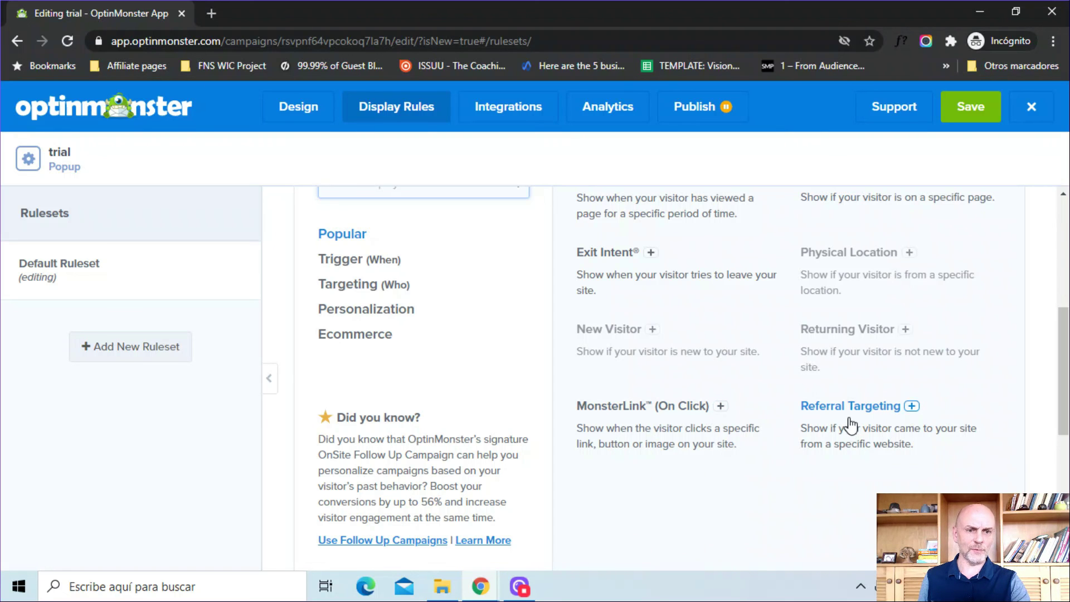
scroll(1063, 368, "up", 1)
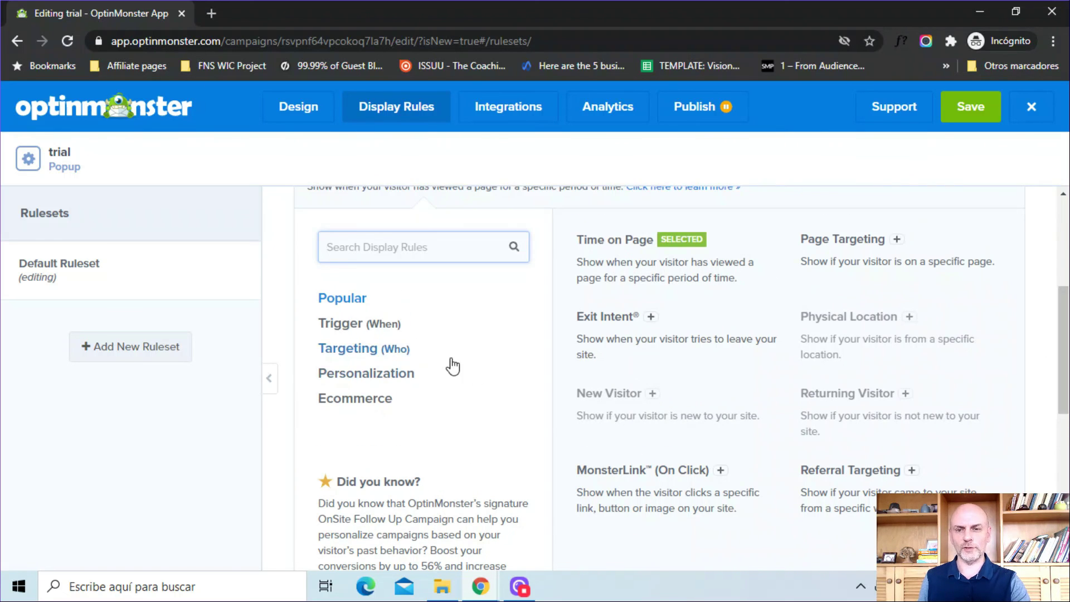
left_click(366, 329)
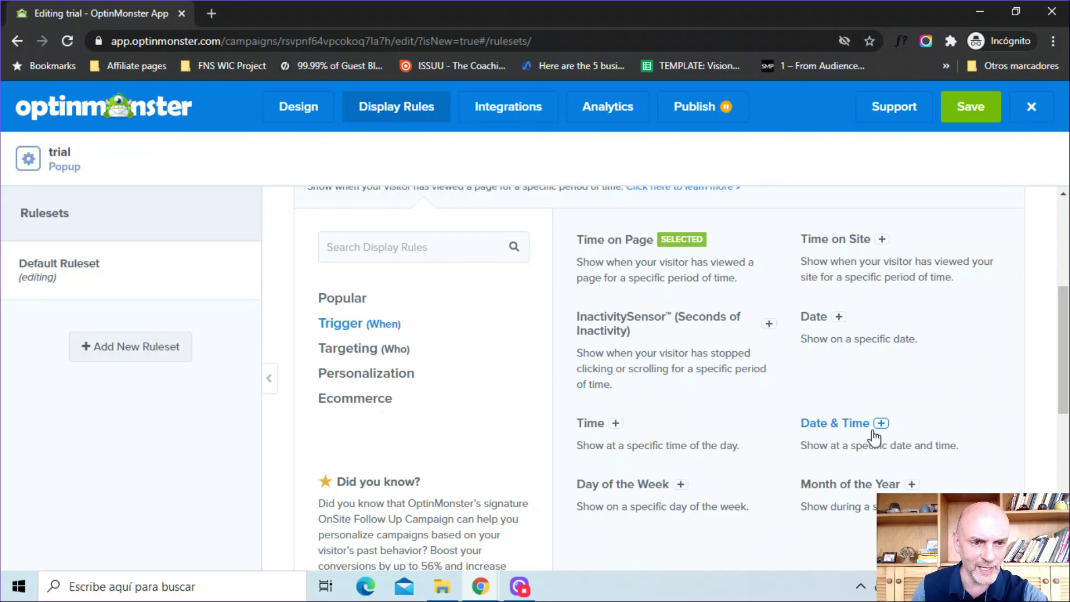
double_click(388, 351)
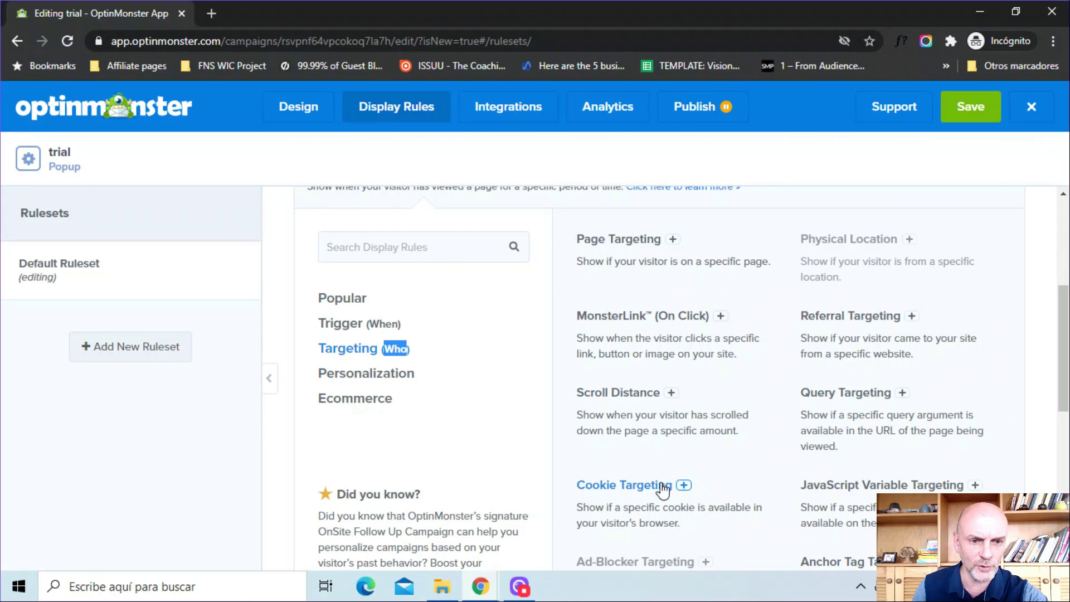
scroll(1063, 345, "down", 2)
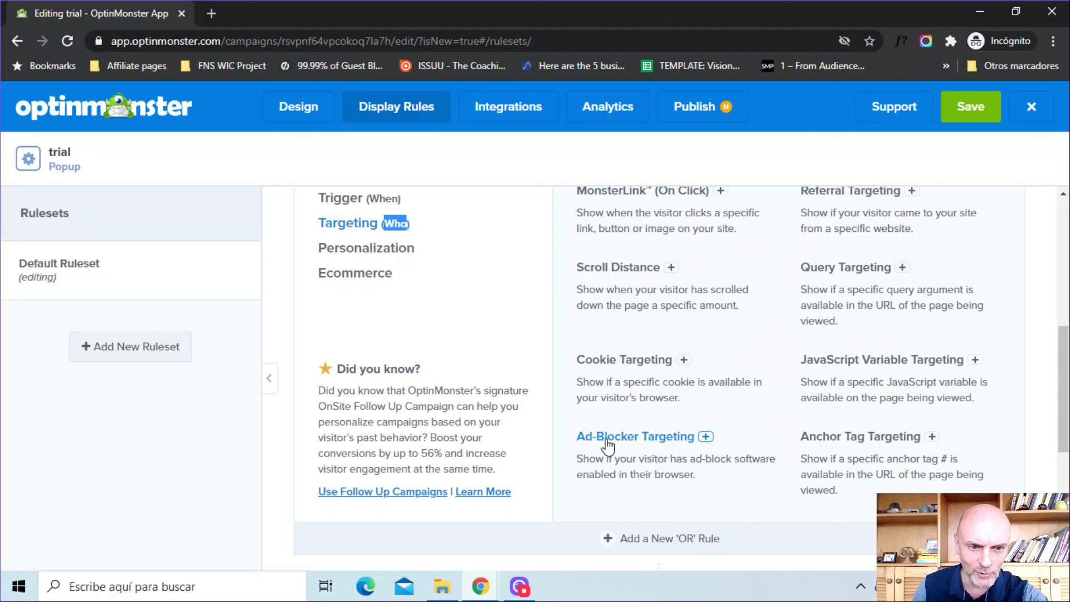
scroll(529, 457, "up", 3)
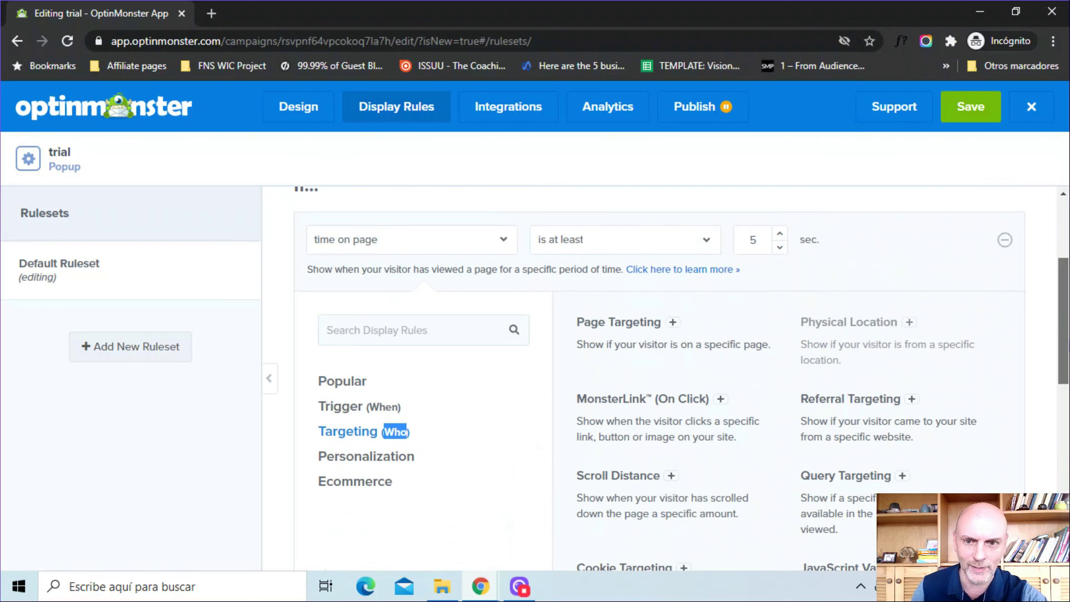
- Review the full list of Personalization display rules
left_click(411, 458)
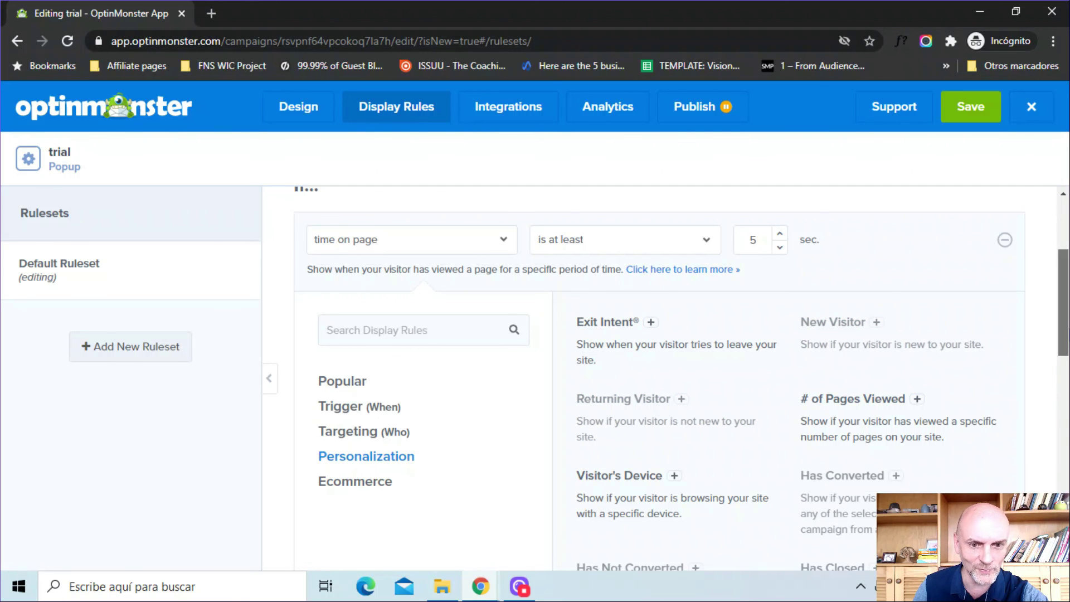
scroll(810, 397, "down", 3)
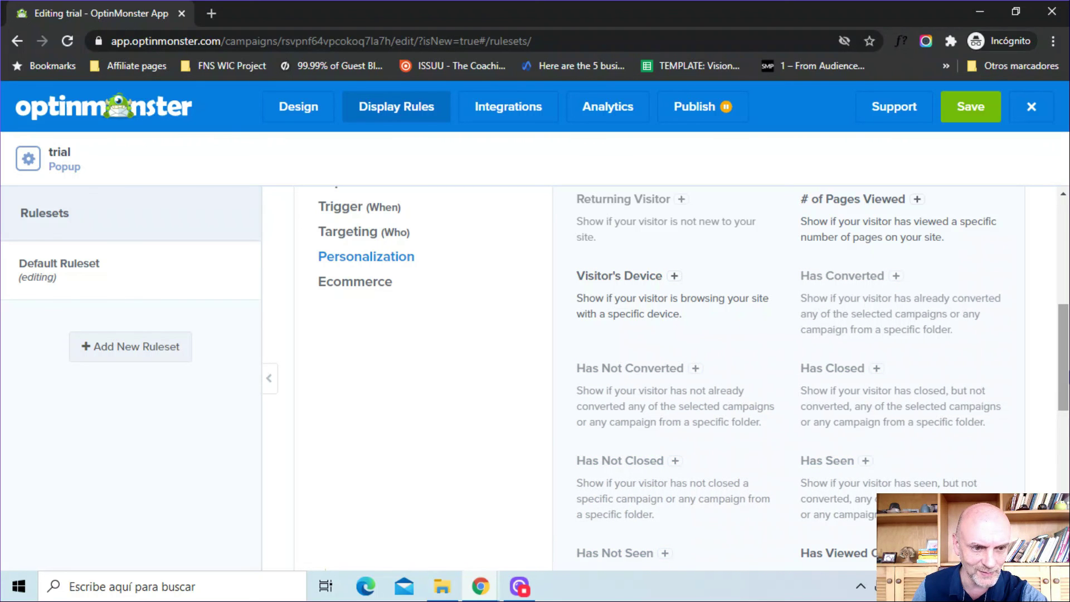
scroll(1061, 357, "down", 3)
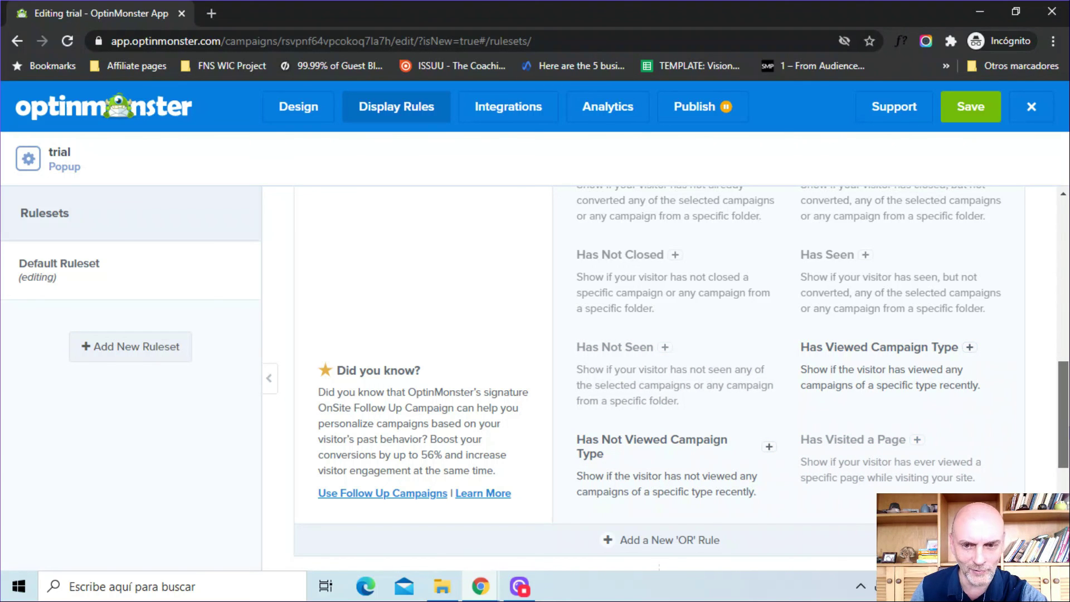
- Review the Ecommerce display rules for BigCommerce, Shopify and WooCommerce, and return to the start of the Conditions page
scroll(1063, 390, "up", 4)
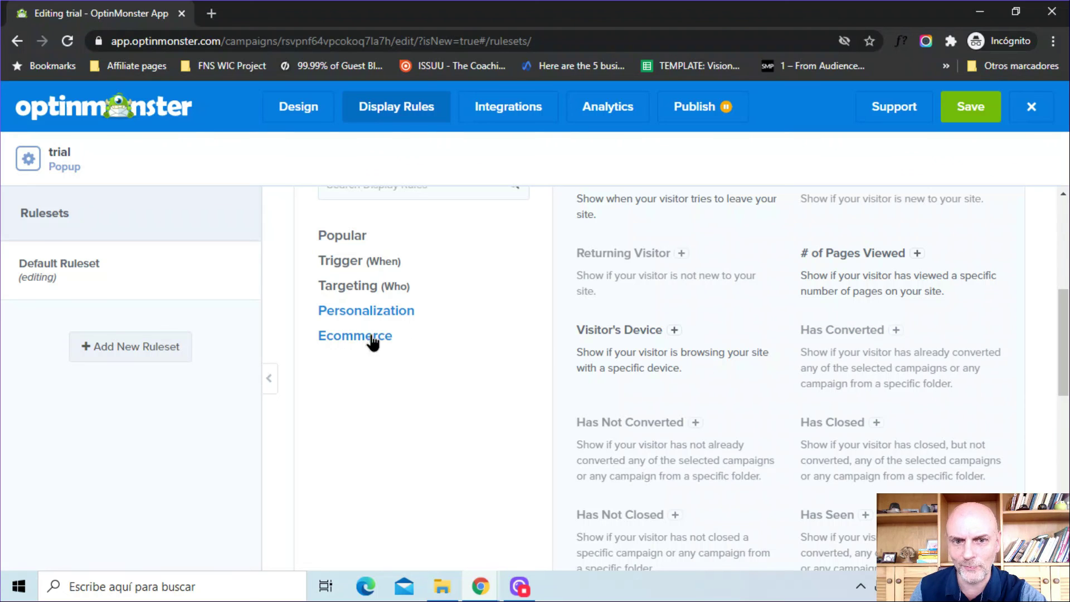
double_click(373, 336)
scroll(1052, 304, "up", 3)
scroll(1052, 304, "down", 2)
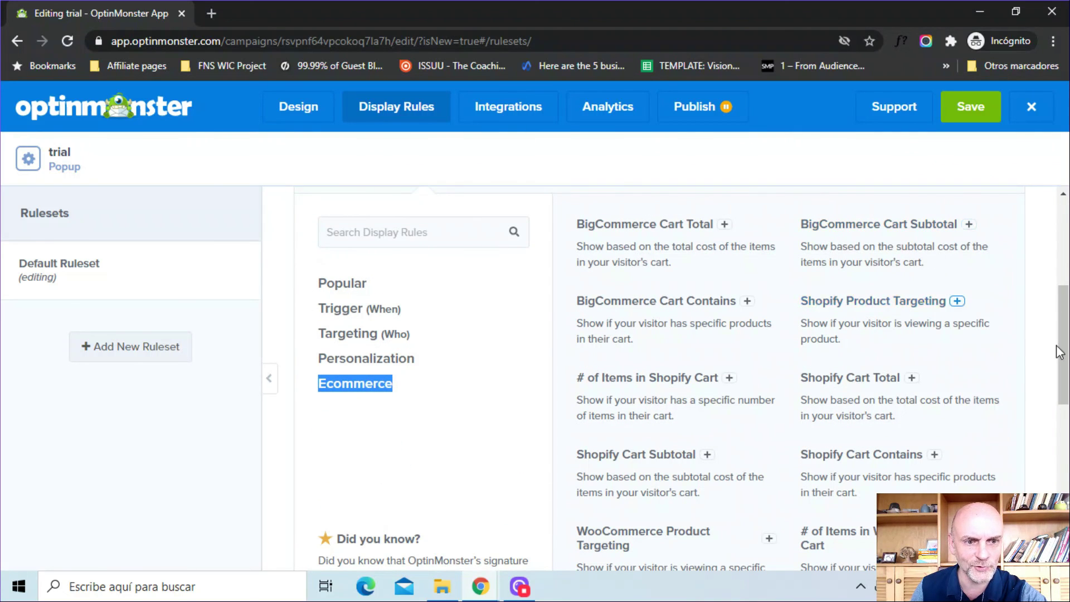
scroll(1062, 346, "down", 4)
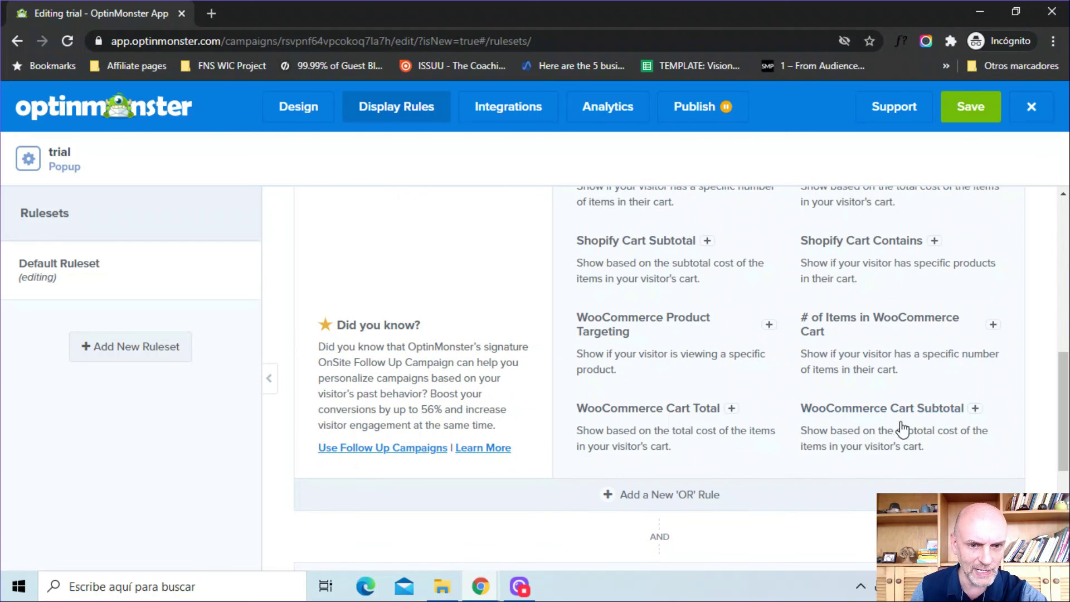
scroll(1061, 390, "up", 8)
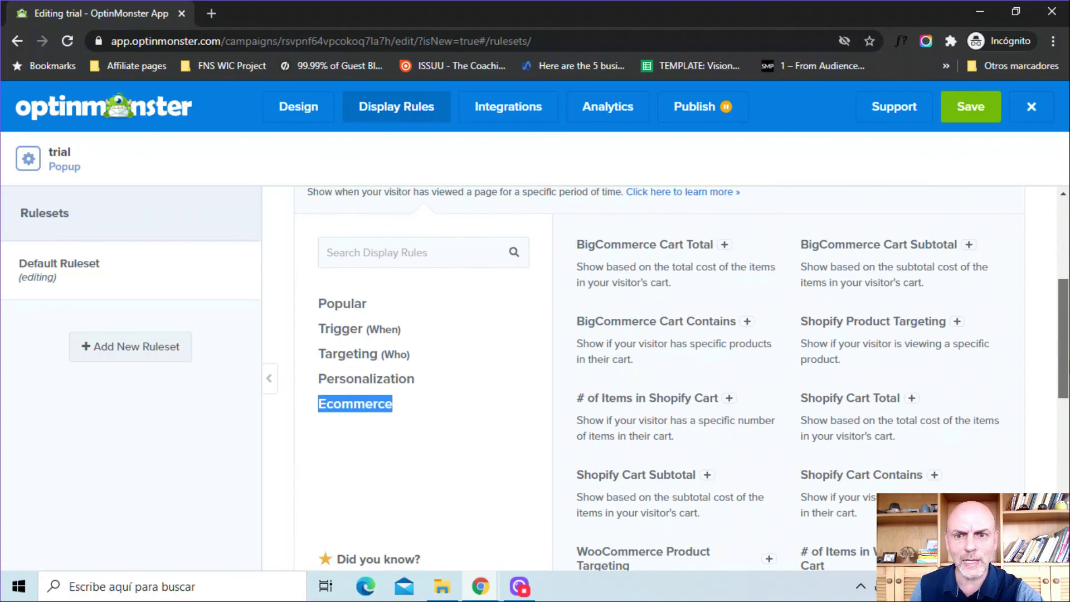
scroll(1061, 390, "up", 1)
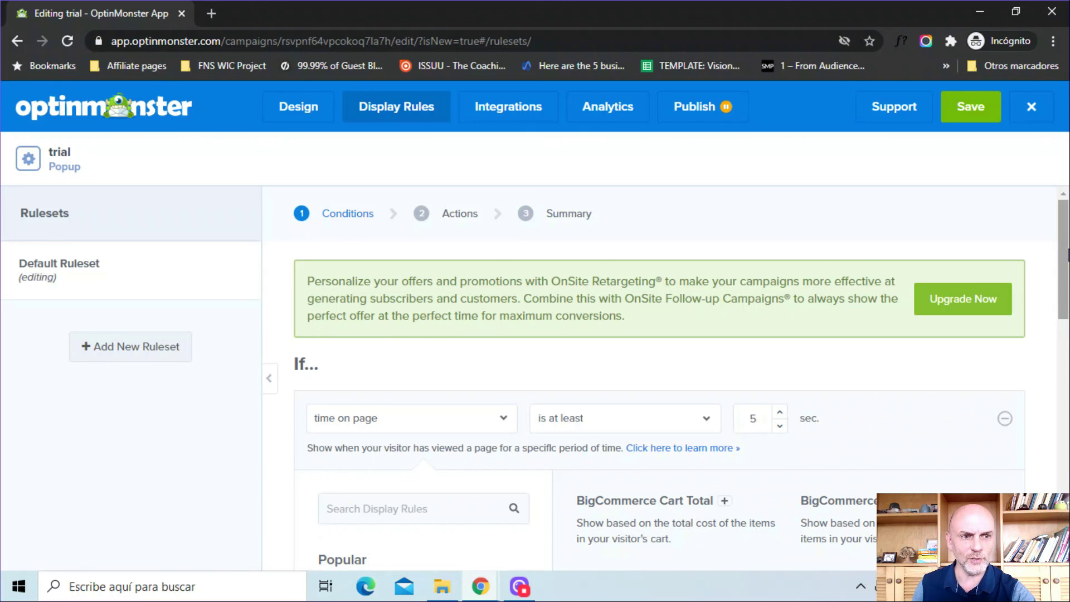
- Set the time on page condition to at least 10 seconds
scroll(1050, 247, "down", 2)
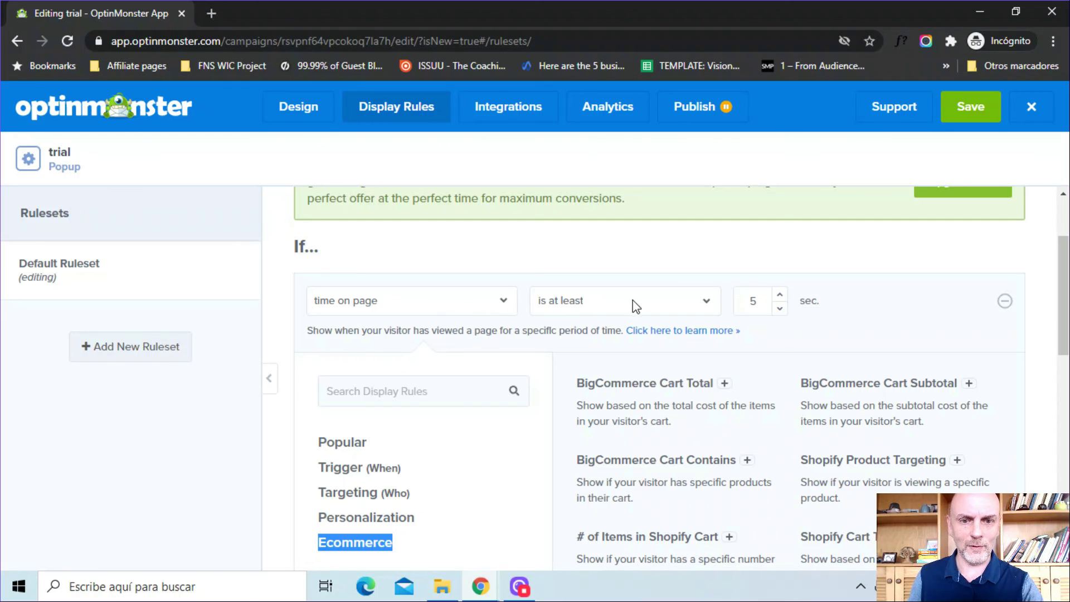
left_click(779, 301)
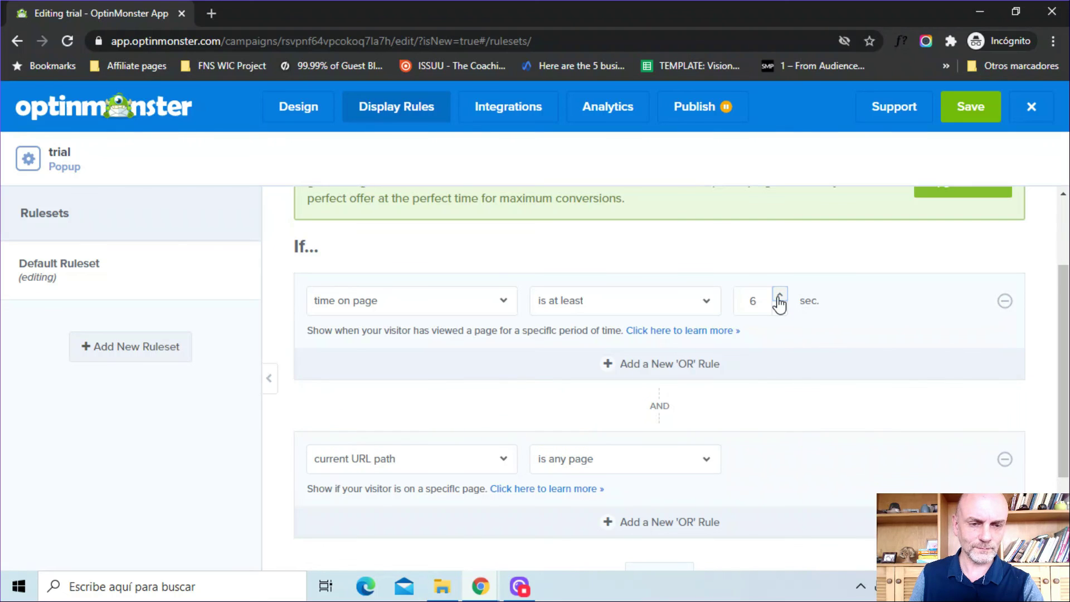
left_click(779, 301)
left_click(779, 301)
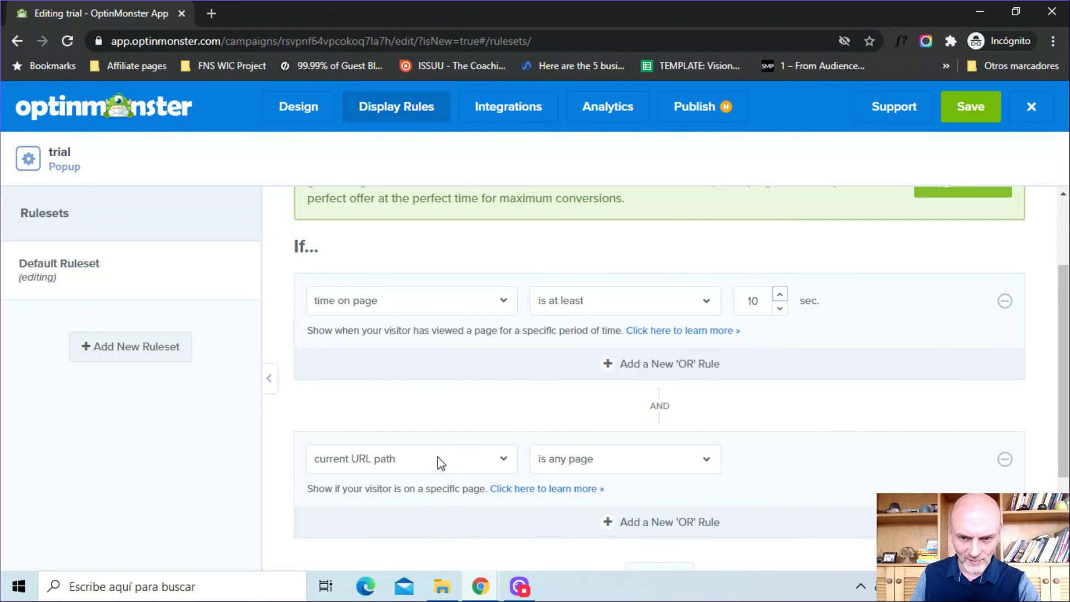
- Set the current URL path condition to "is the homepage" and continue to the ruleset's Summary
scroll(659, 379, "down", 2)
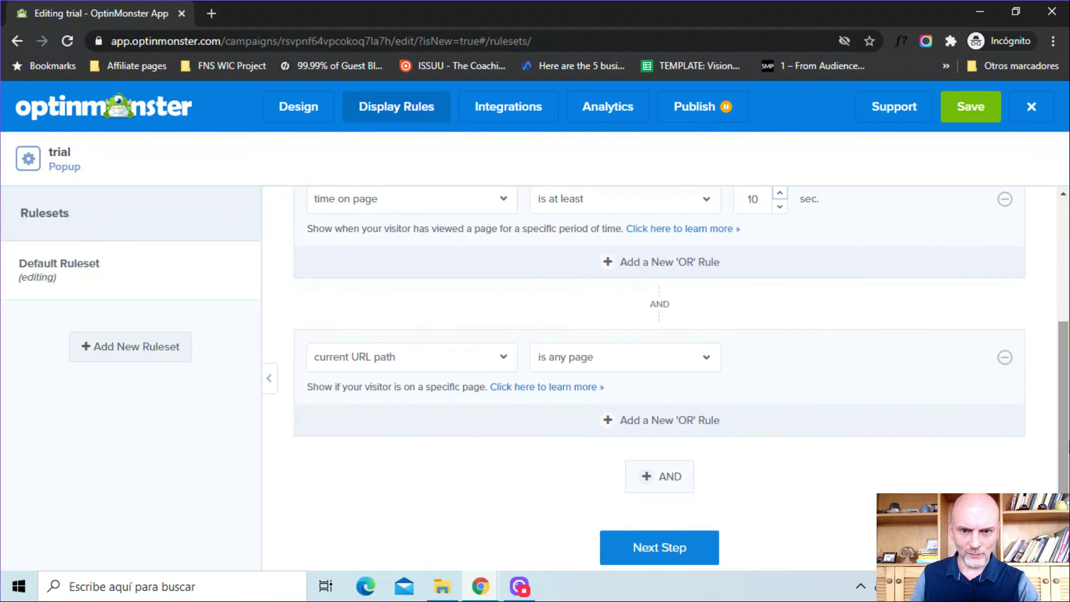
left_click(657, 356)
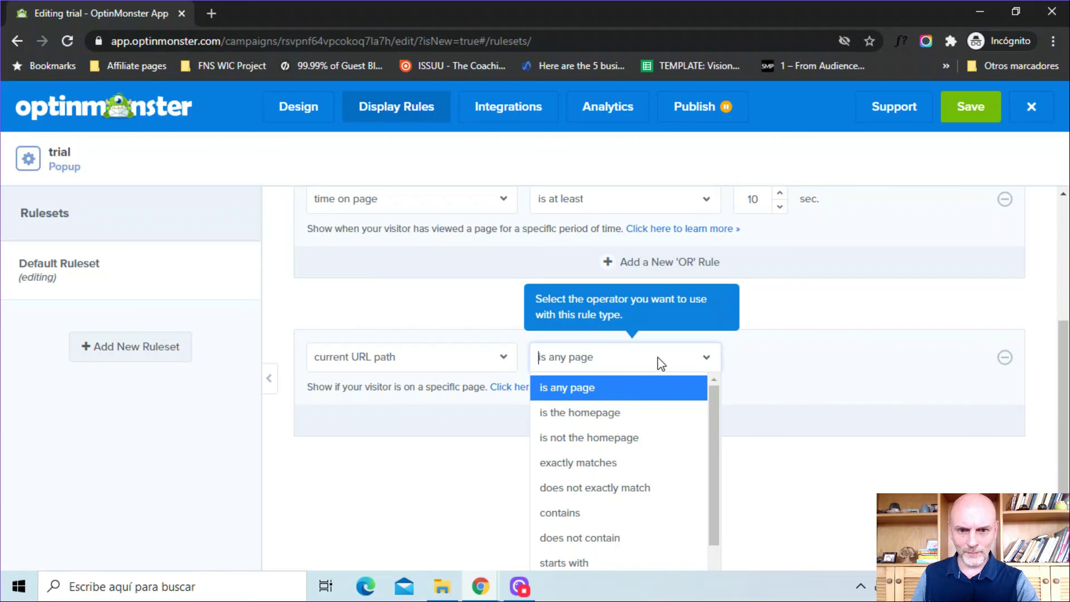
left_click(615, 415)
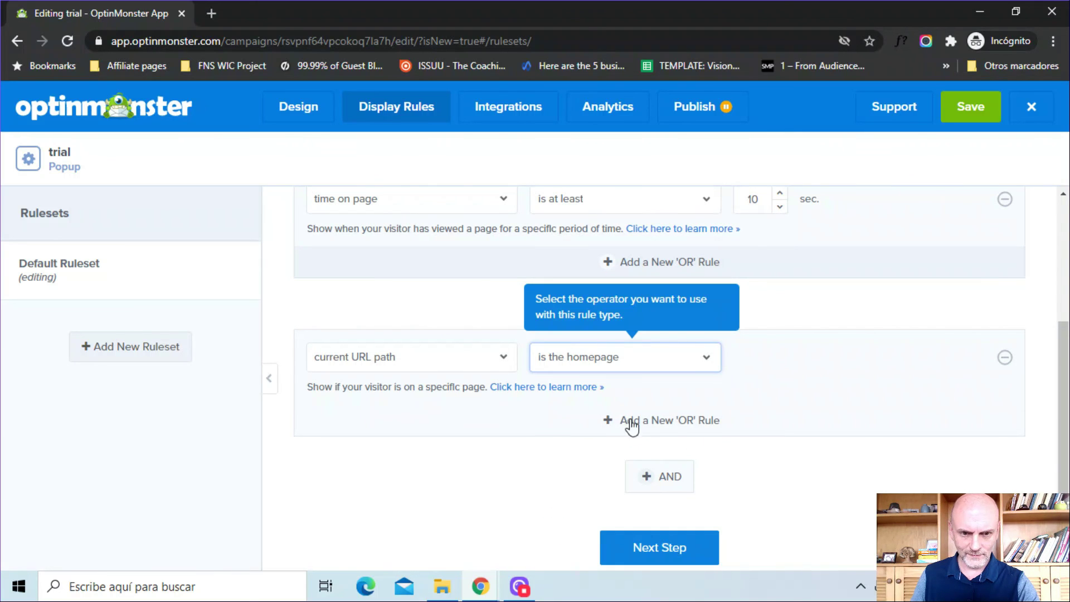
left_click(676, 549)
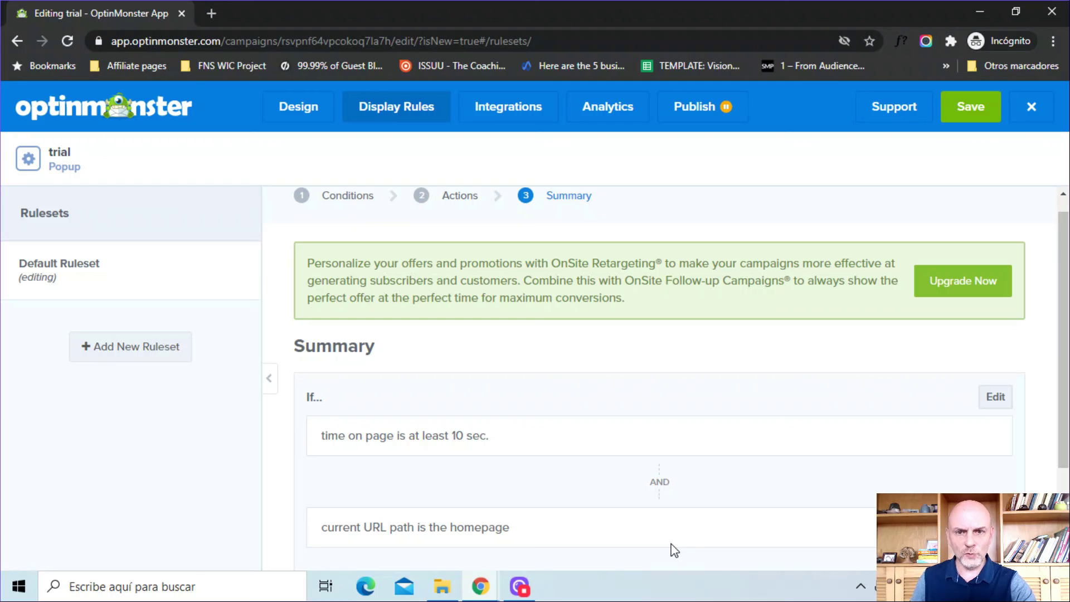
- Keep Optin as the campaign view in the ruleset's Actions, and add a second action
left_click(450, 204)
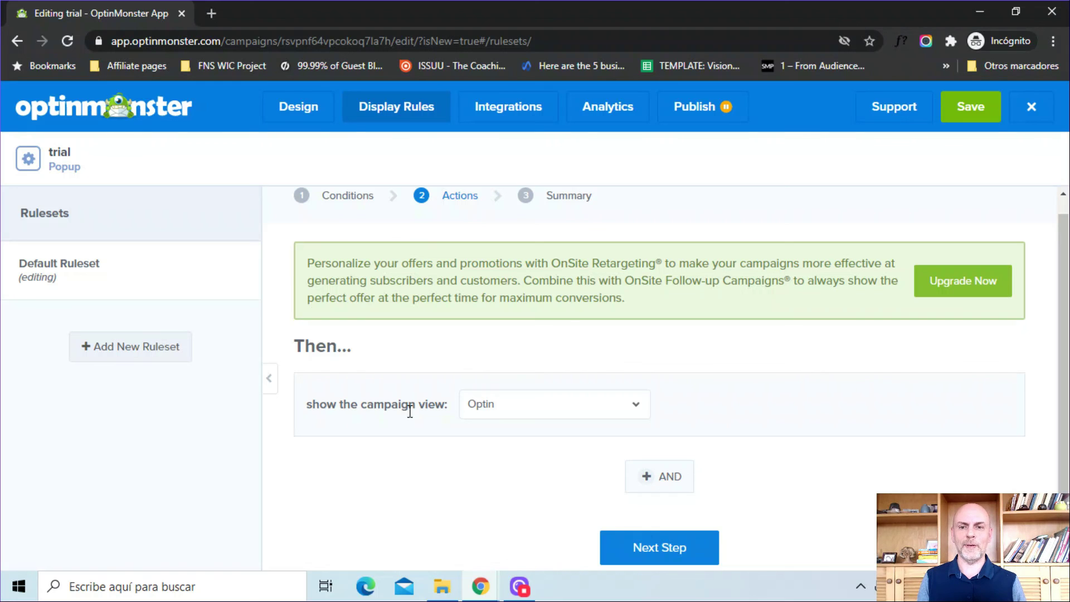
left_click(539, 404)
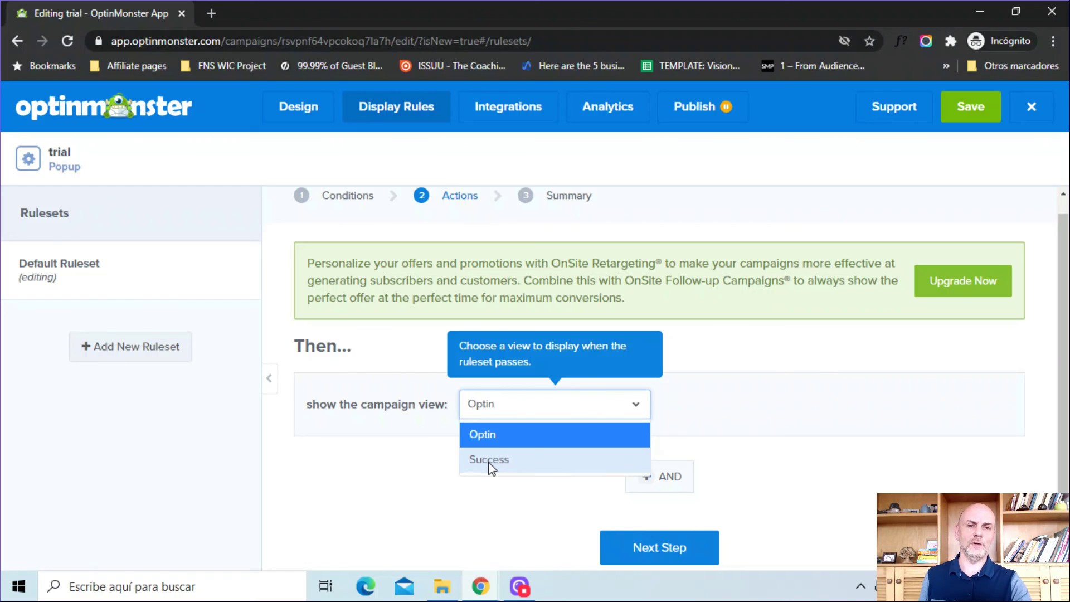
left_click(497, 439)
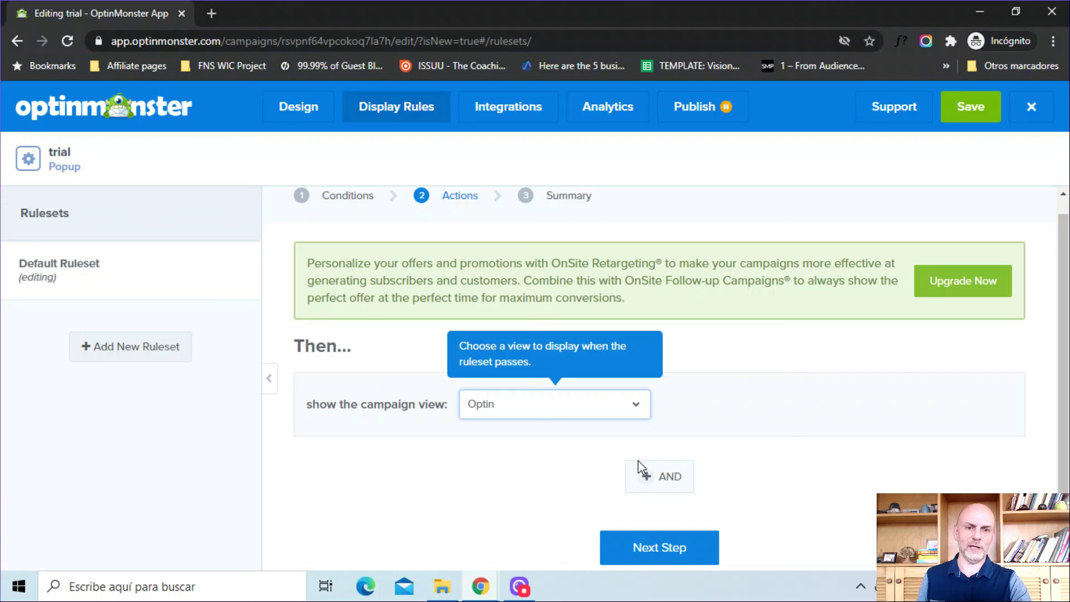
left_click(671, 483)
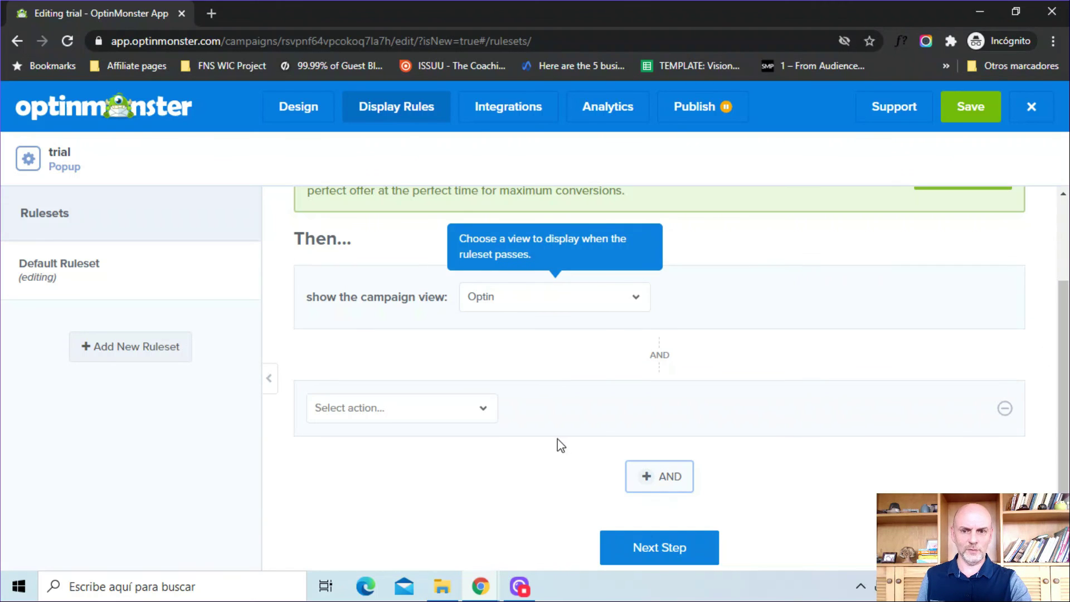
left_click(465, 414)
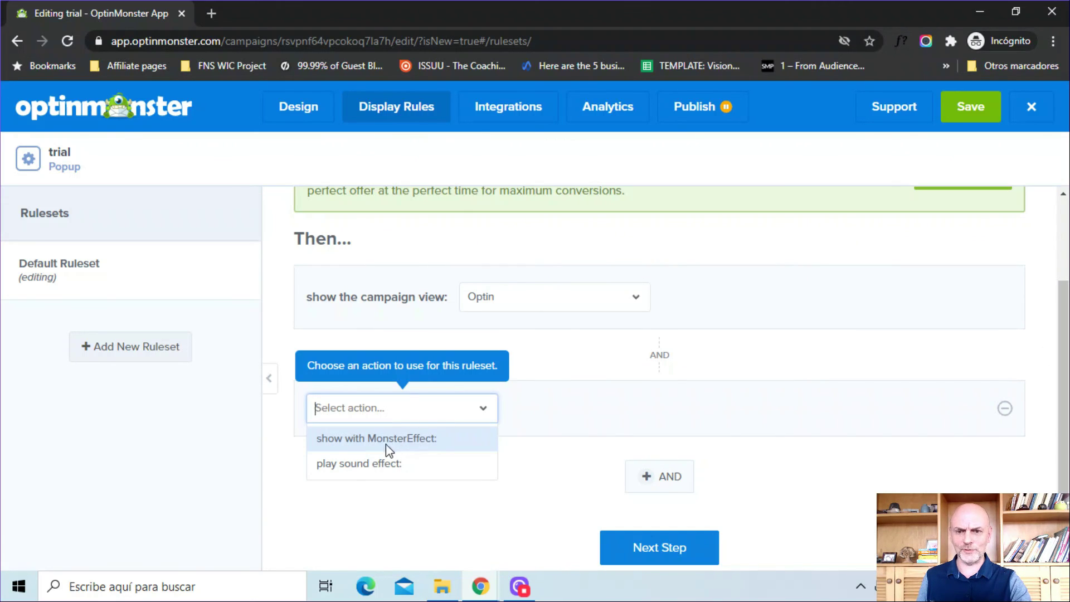
- Try the second action as a sound effect, sampling the Pong, Flam and Arpeggio sounds in turn
left_click(364, 468)
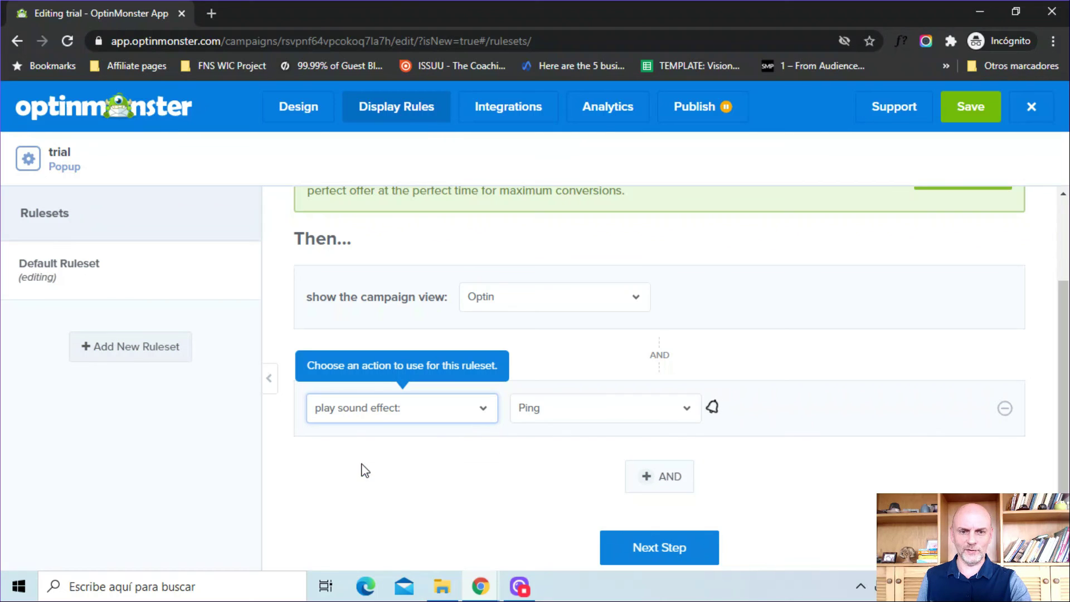
left_click(586, 412)
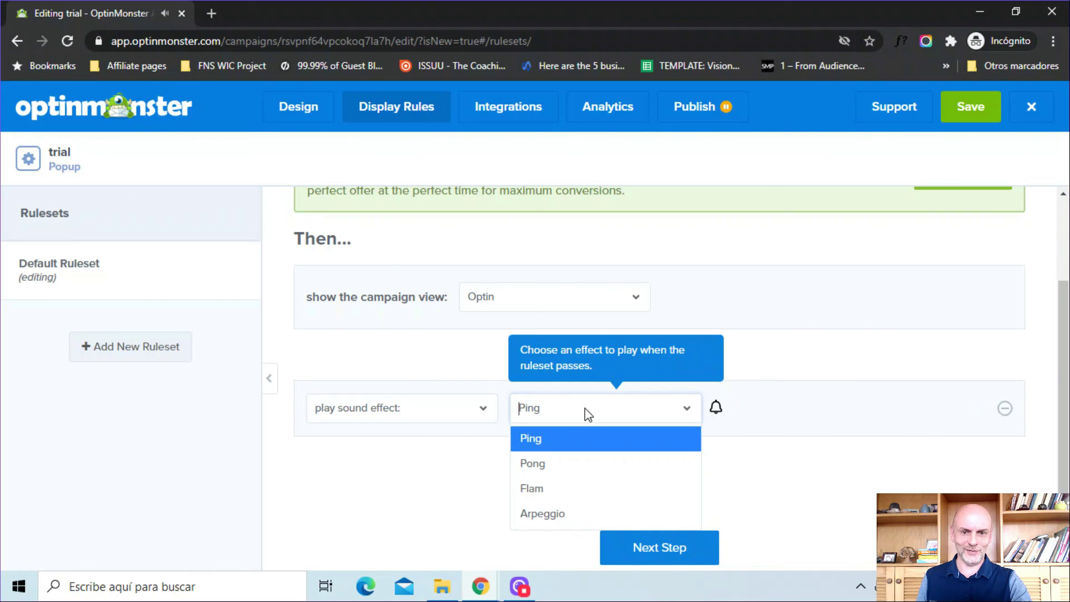
left_click(539, 463)
left_click(583, 406)
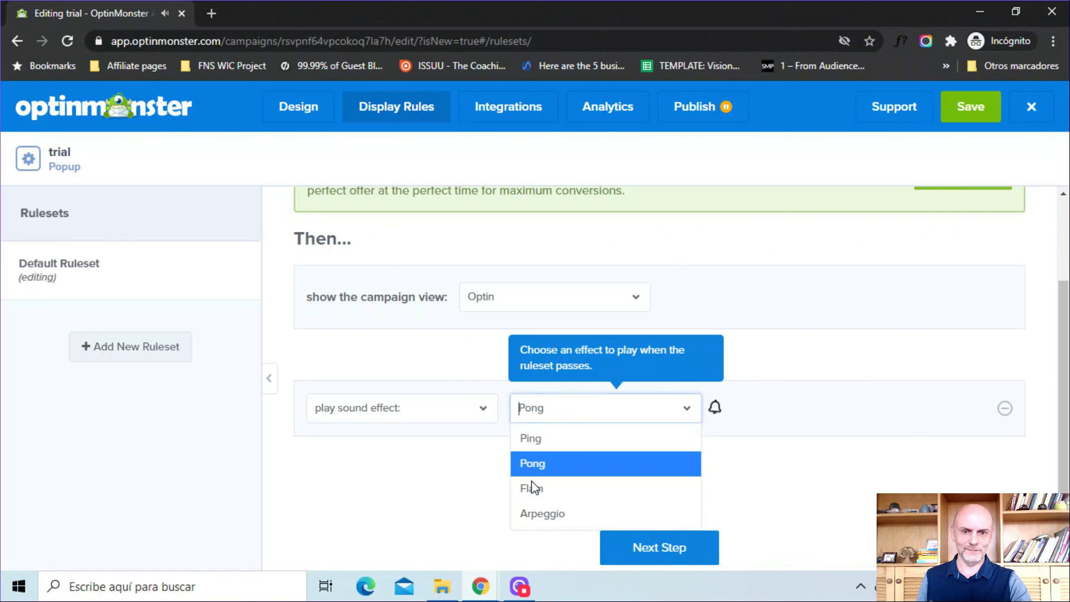
left_click(531, 488)
left_click(580, 408)
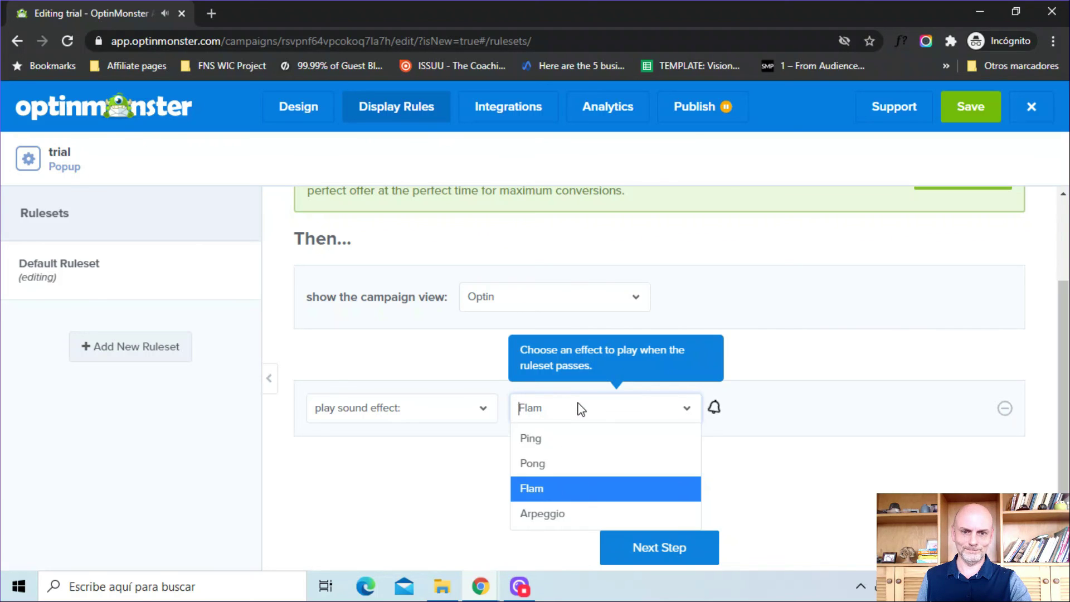
left_click(542, 513)
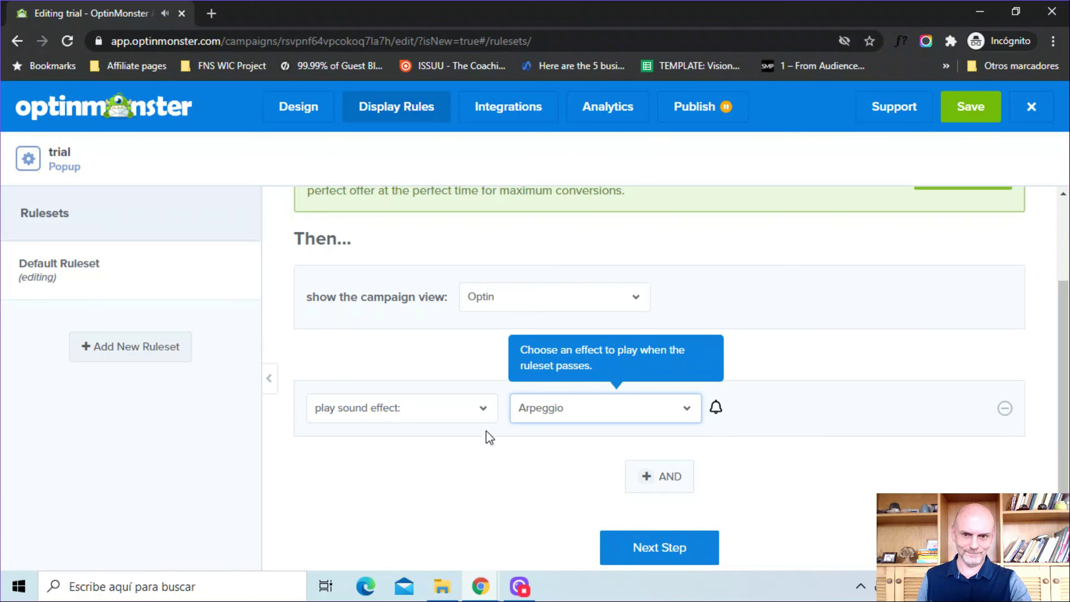
- Set the second action to show with the Bounce MonsterEffect, add an unset third action, and continue to the Summary
left_click(484, 414)
left_click(415, 443)
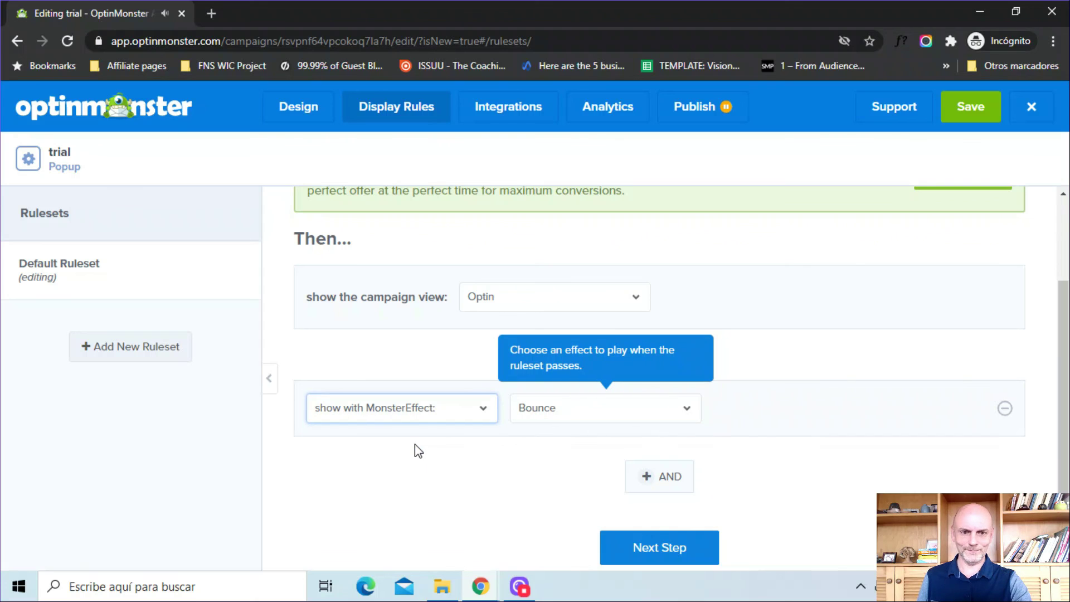
left_click(670, 478)
left_click(483, 515)
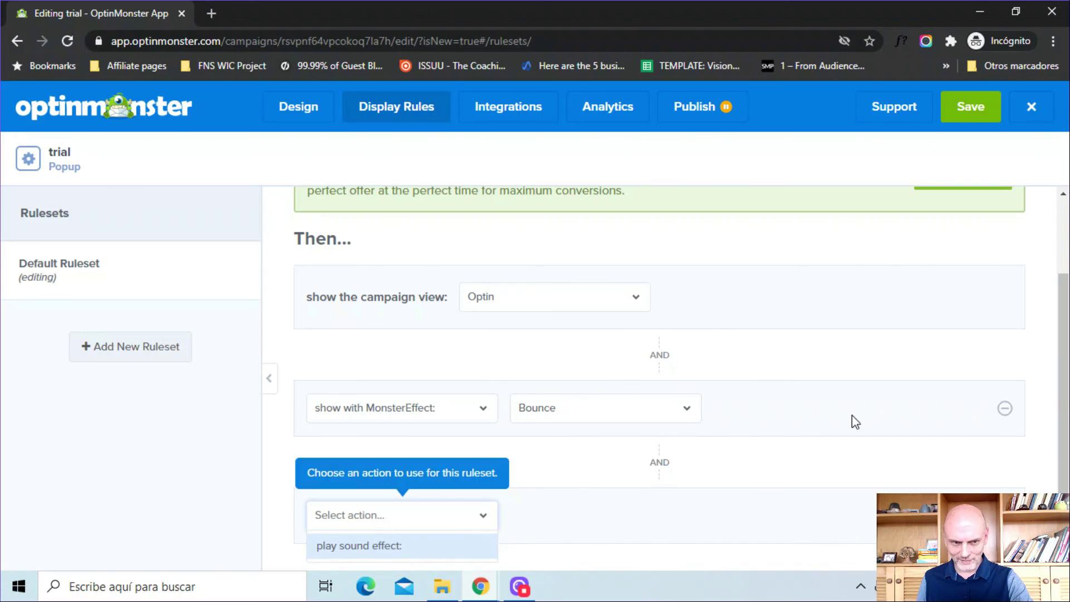
scroll(852, 420, "down", 2)
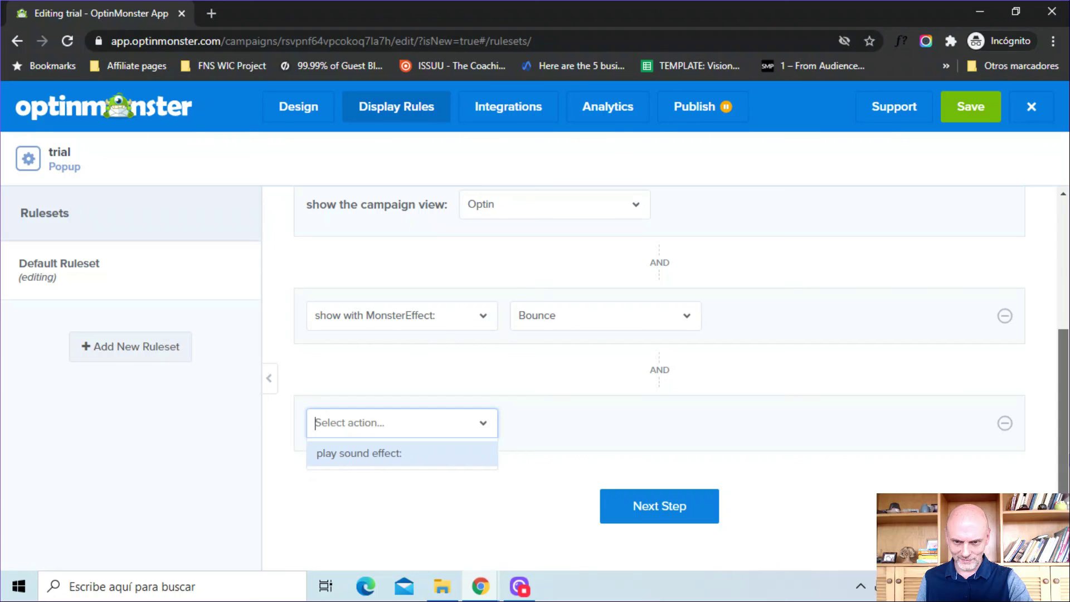
left_click(684, 518)
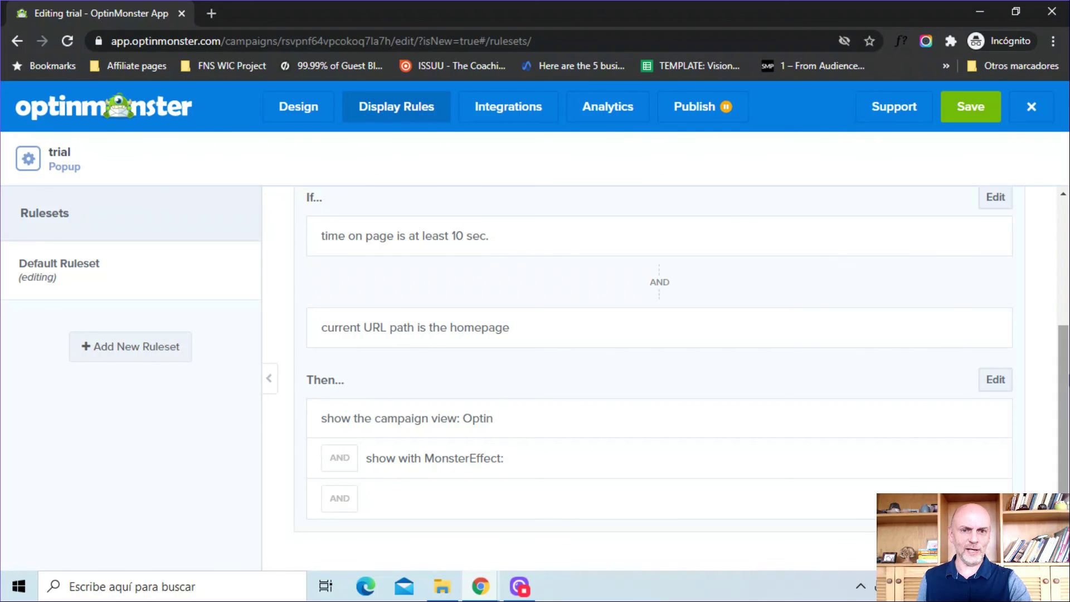
- Review the ruleset Summary, comparing its If conditions with its Then actions
scroll(1063, 390, "up", 4)
scroll(1049, 384, "down", 3)
scroll(1049, 383, "up", 3)
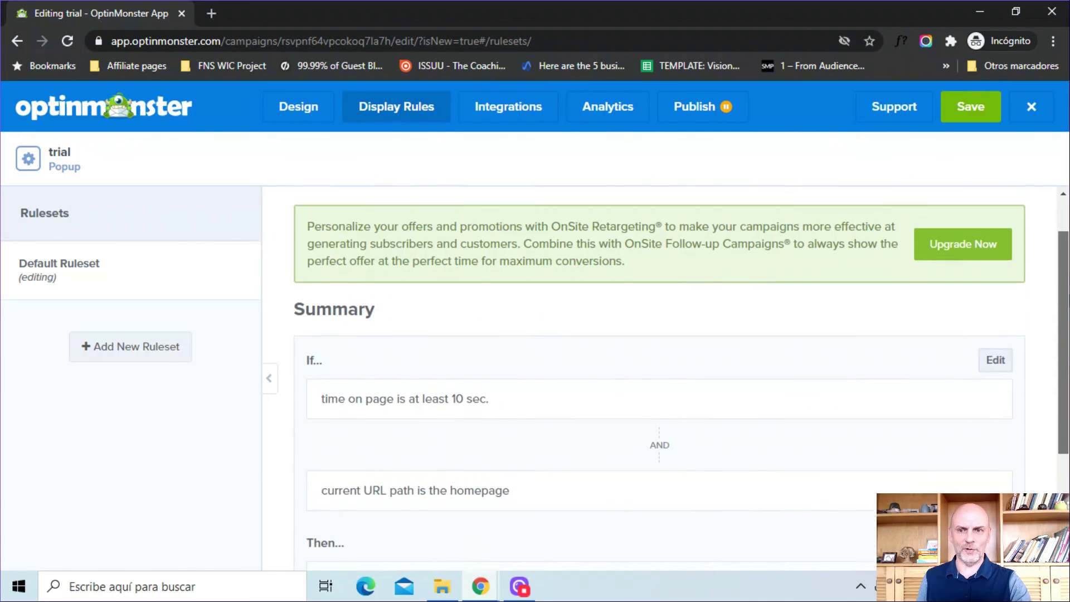
scroll(1049, 383, "down", 4)
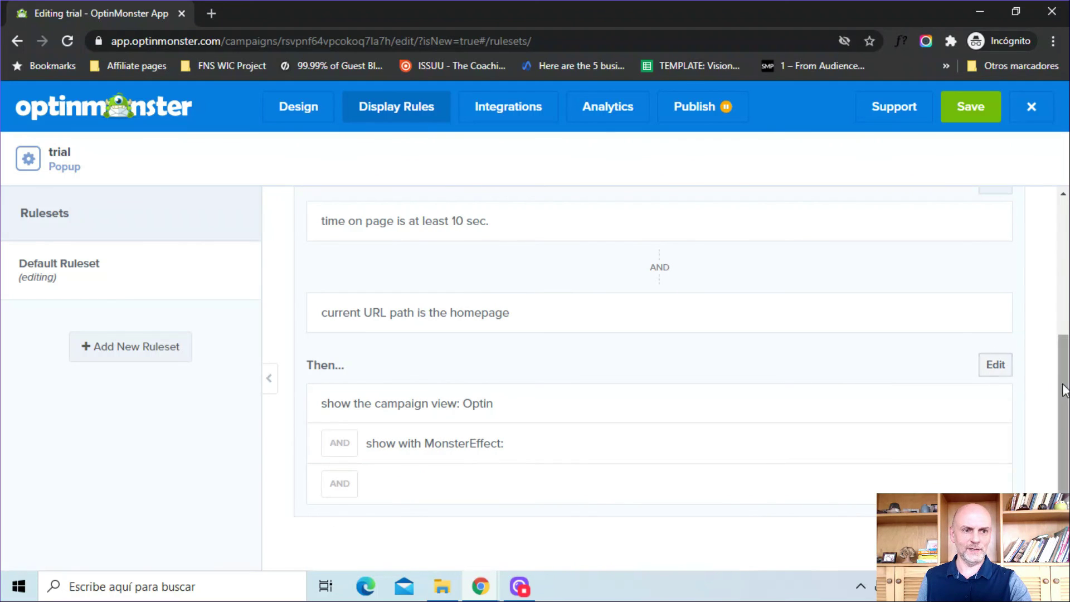
scroll(1063, 384, "up", 3)
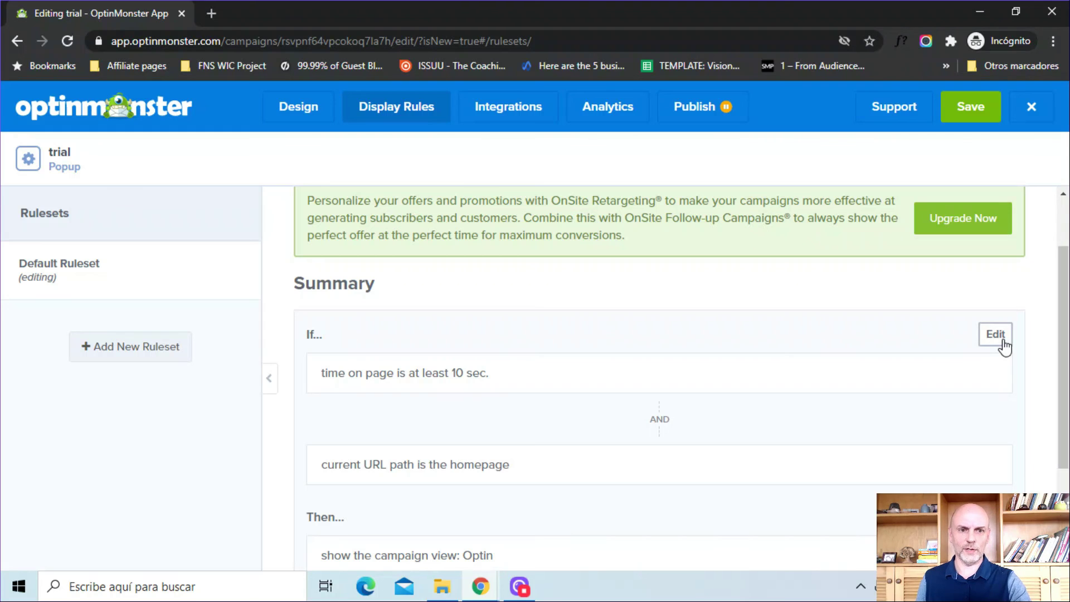
scroll(589, 319, "up", 2)
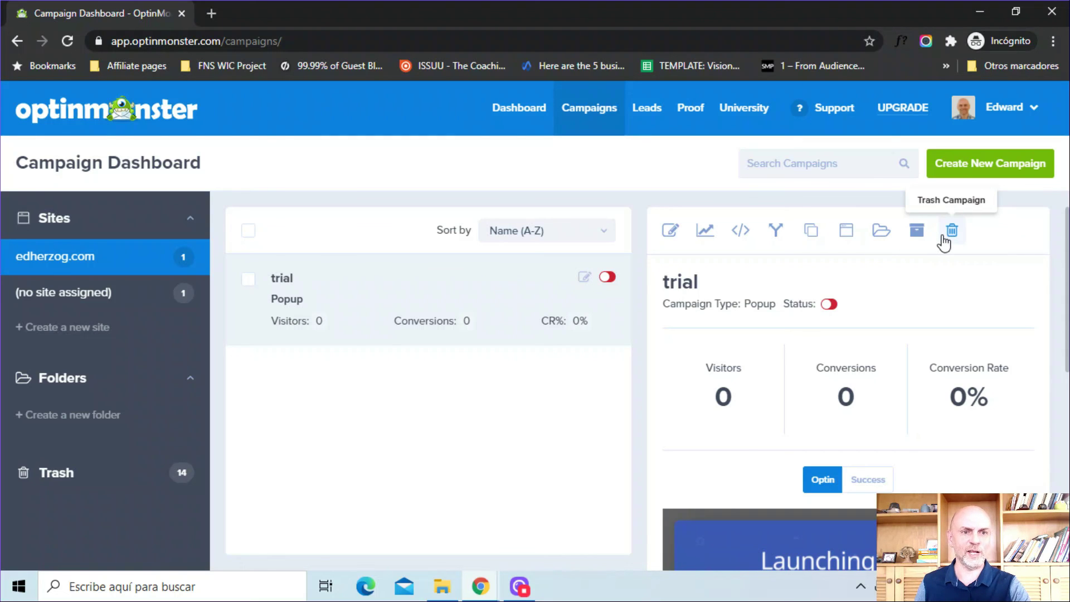
- Switch the trial campaign's status between active and paused, leave it active, and look over its popup preview
left_click(831, 305)
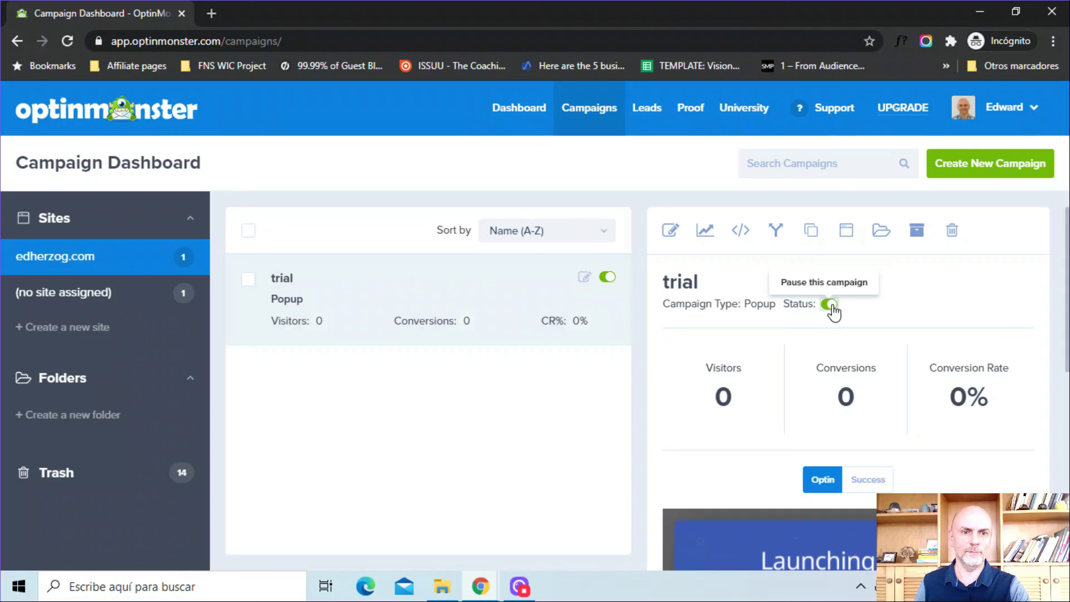
left_click(828, 306)
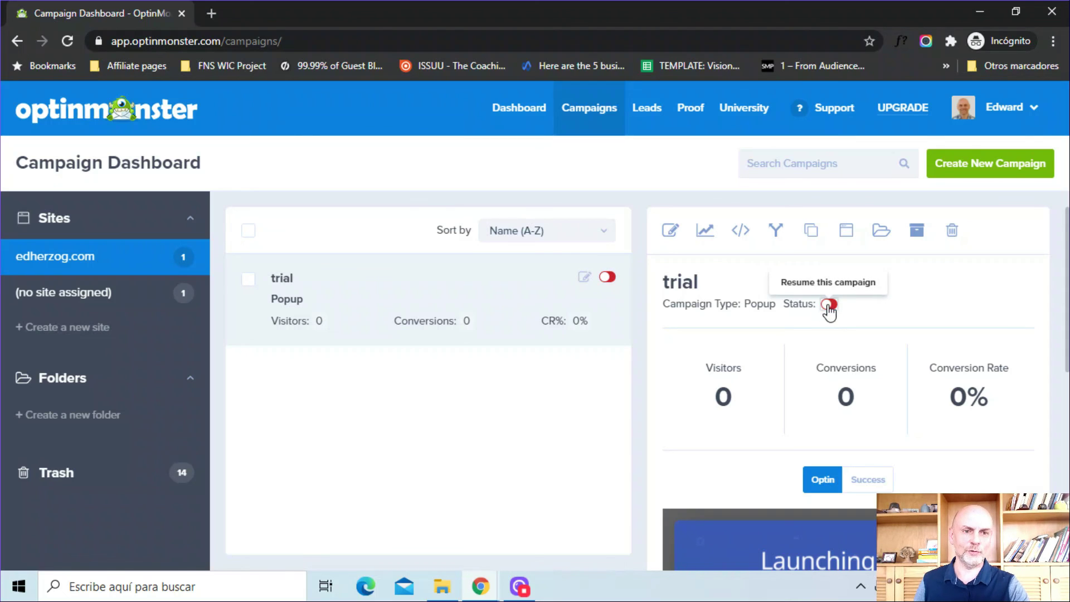
left_click(829, 306)
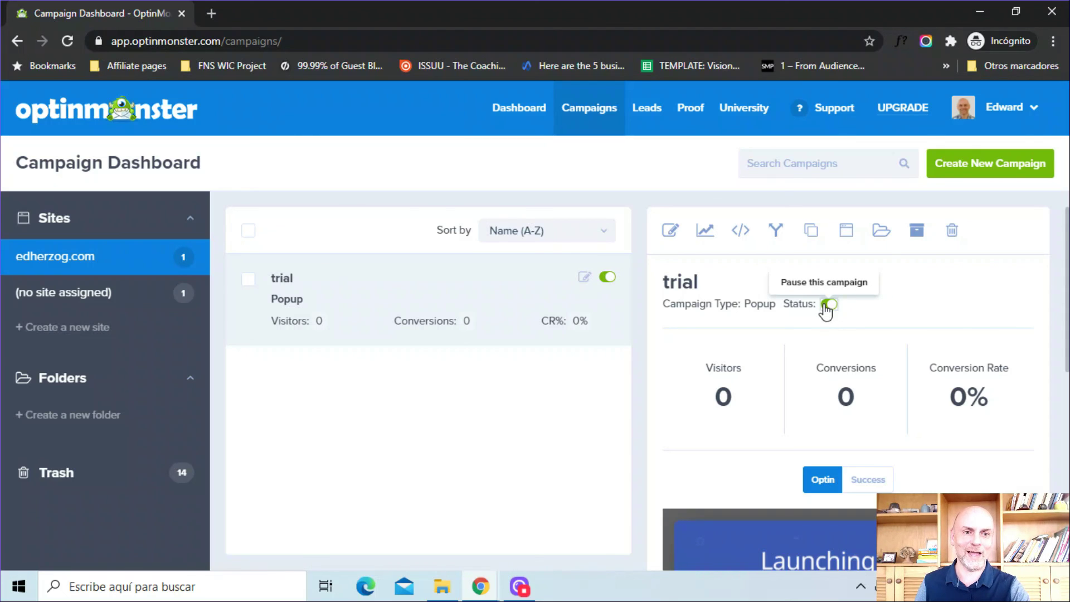
left_click(826, 305)
left_click(826, 305)
scroll(826, 305, "down", 5)
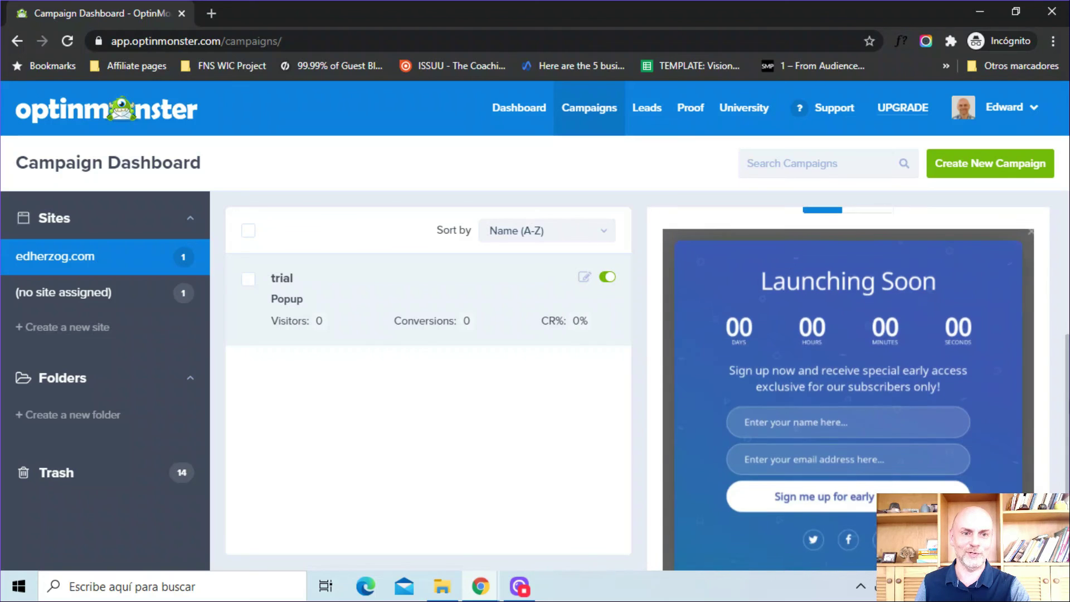
scroll(847, 379, "up", 5)
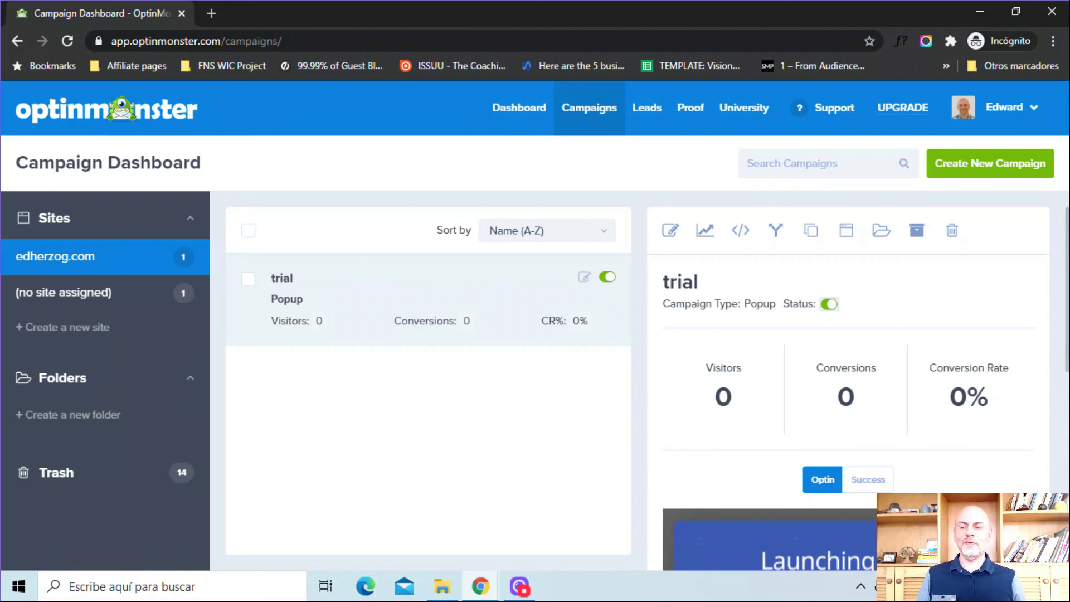